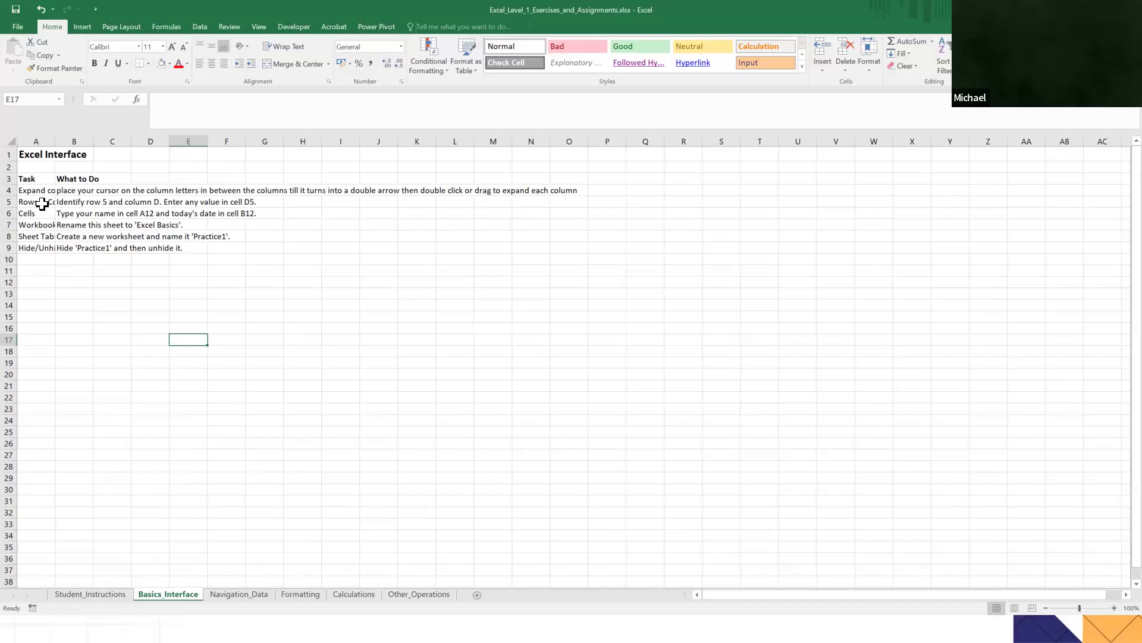
Autofit column A to the width of its task names.
{"action": "left_click", "coordinate": [34, 137]}
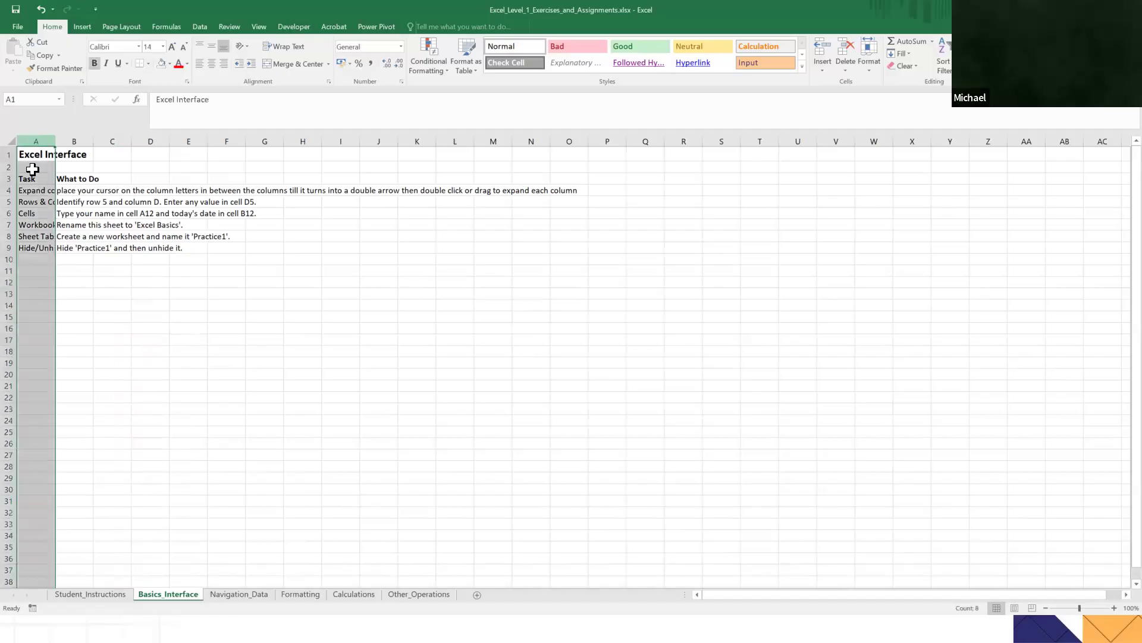
{"action": "left_click", "coordinate": [81, 226]}
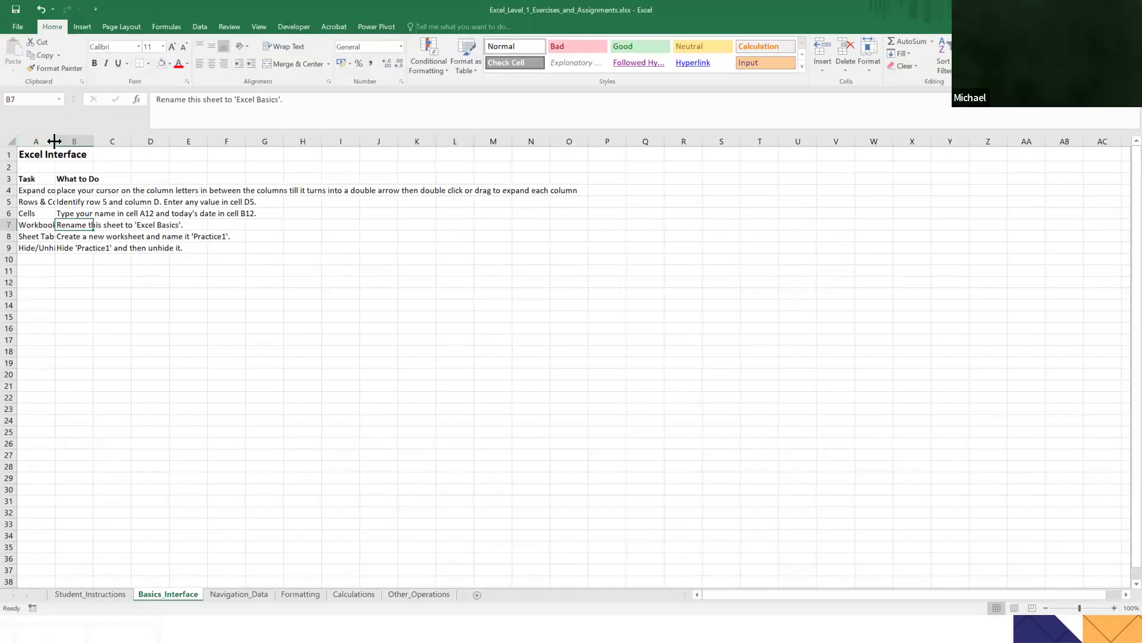
{"action": "left_click_drag", "start_coordinate": [54, 141], "coordinate": [55, 141]}
{"action": "double_click", "coordinate": [54, 141]}
{"action": "left_click", "coordinate": [164, 190]}
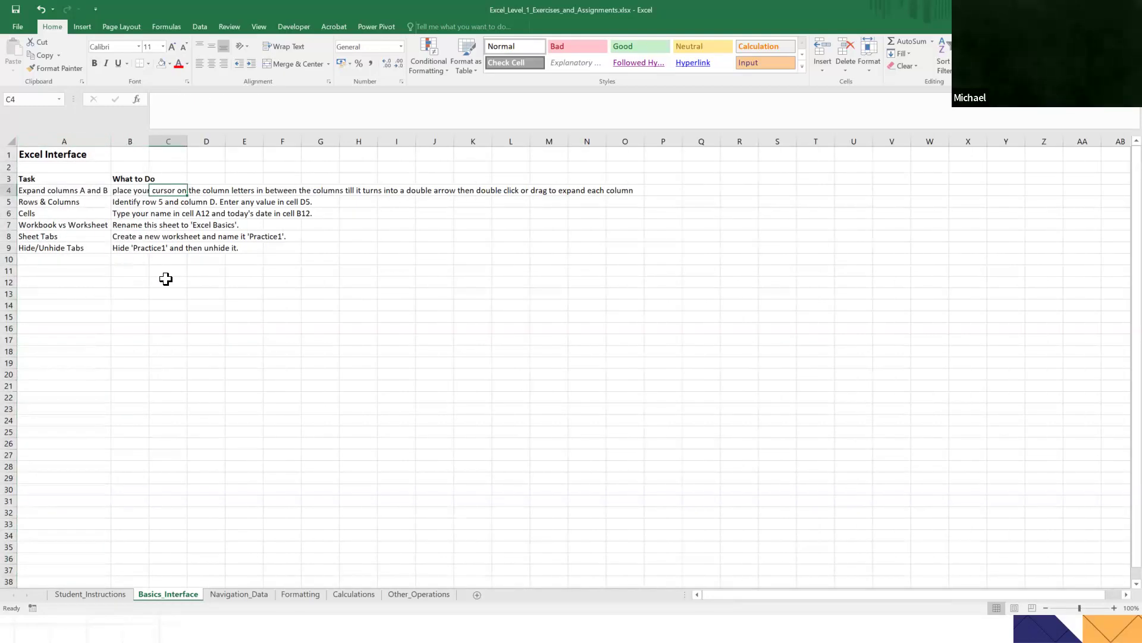
Select the whole sheet and autofit all columns to their contents.
{"action": "left_click", "coordinate": [10, 140]}
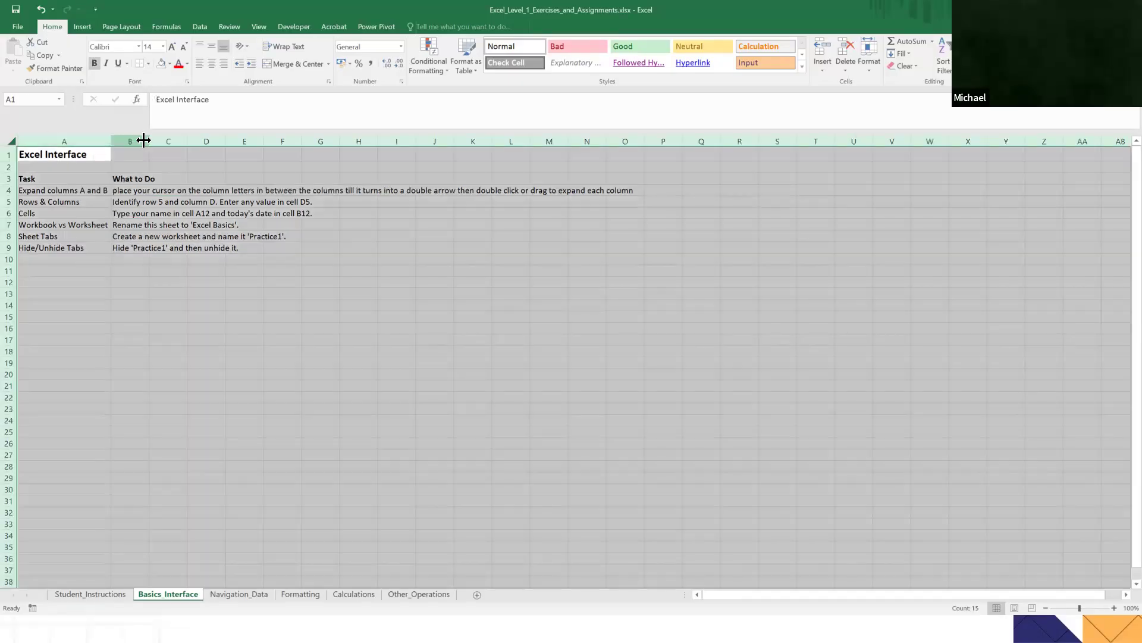
{"action": "double_click", "coordinate": [112, 140]}
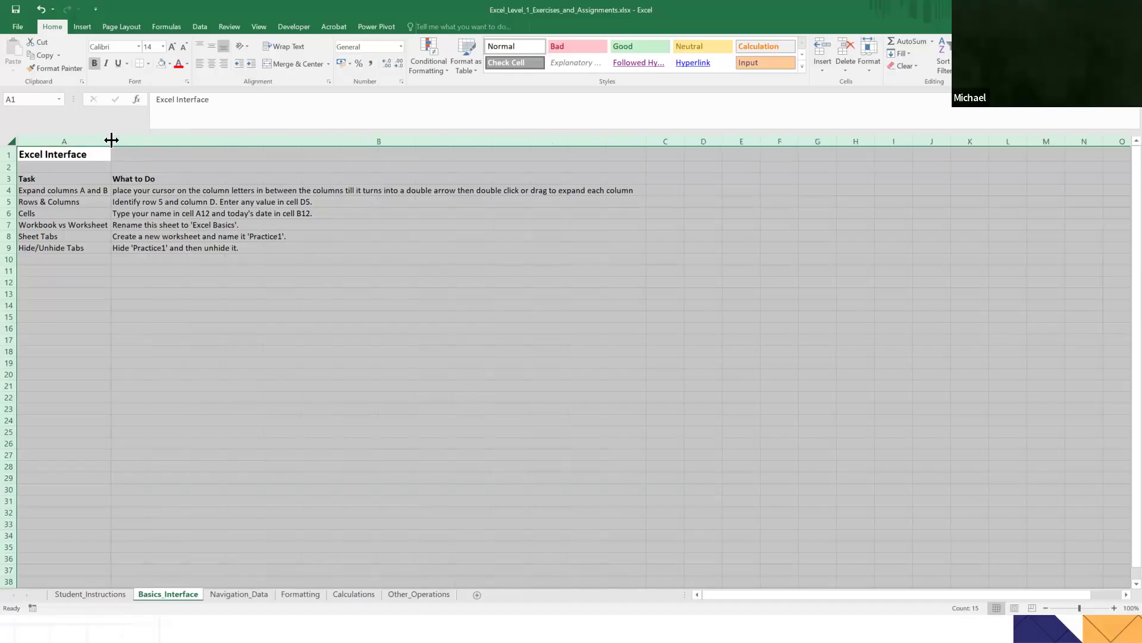
{"action": "left_click", "coordinate": [289, 326]}
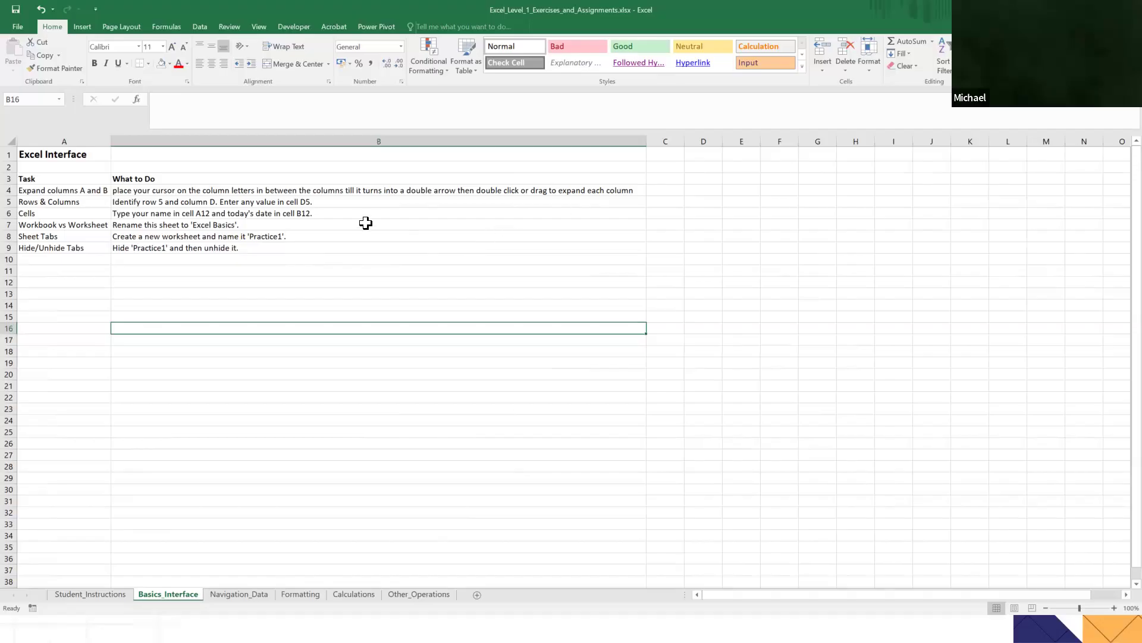
Narrow column B to roughly twice the width of column A and turn on text wrapping for it.
{"action": "left_click_drag", "start_coordinate": [647, 142], "coordinate": [301, 153]}
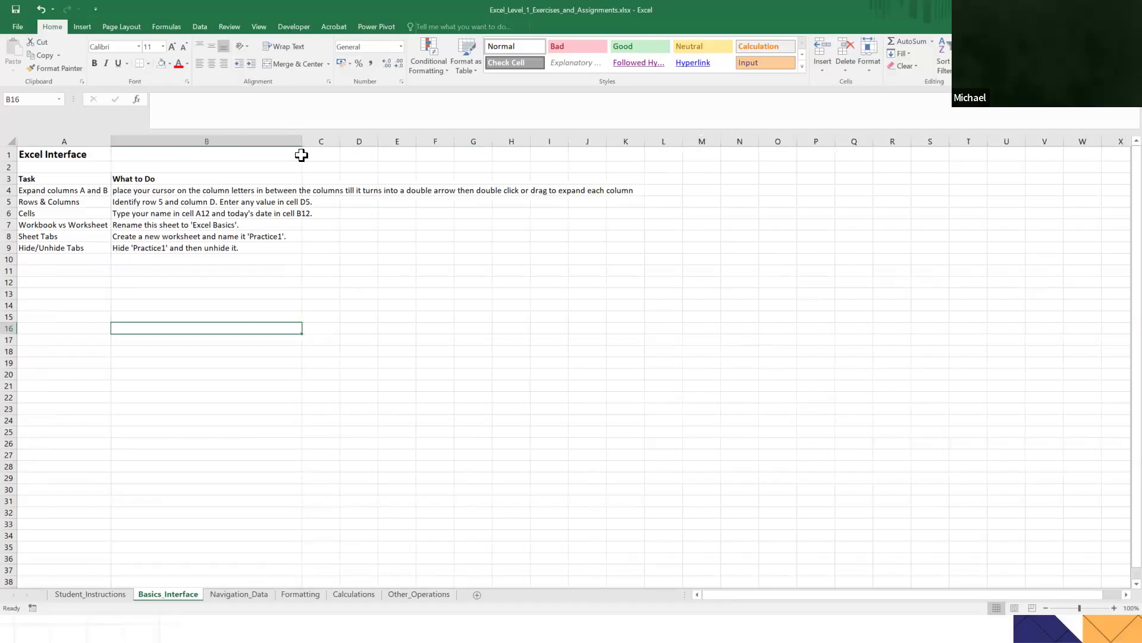
{"action": "left_click", "coordinate": [236, 138]}
{"action": "left_click", "coordinate": [236, 140]}
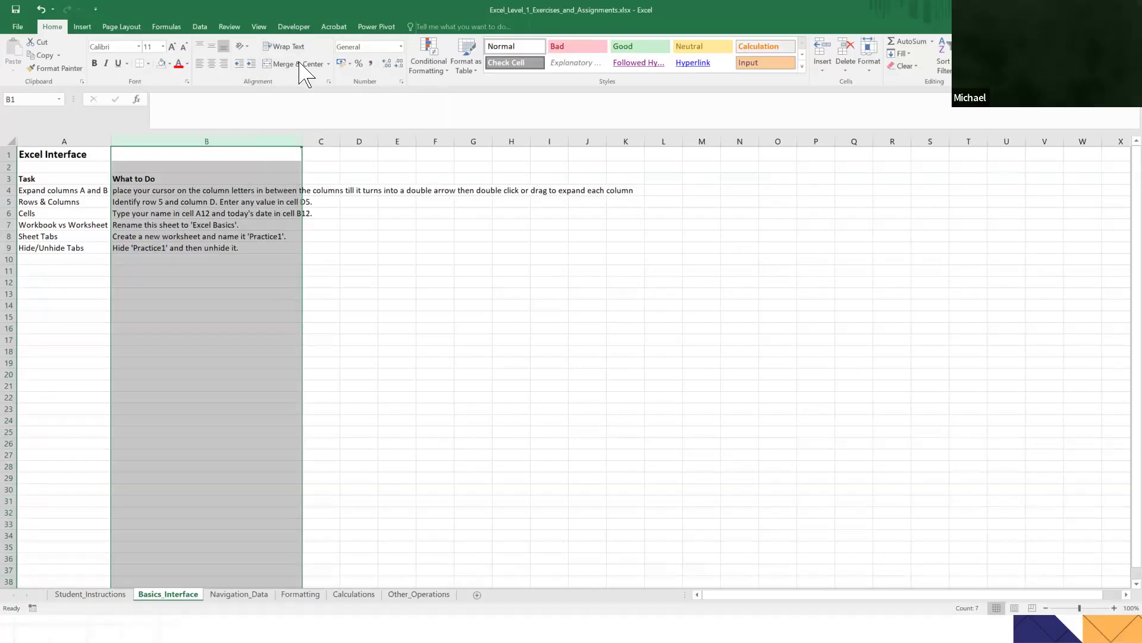
{"action": "left_click", "coordinate": [287, 46]}
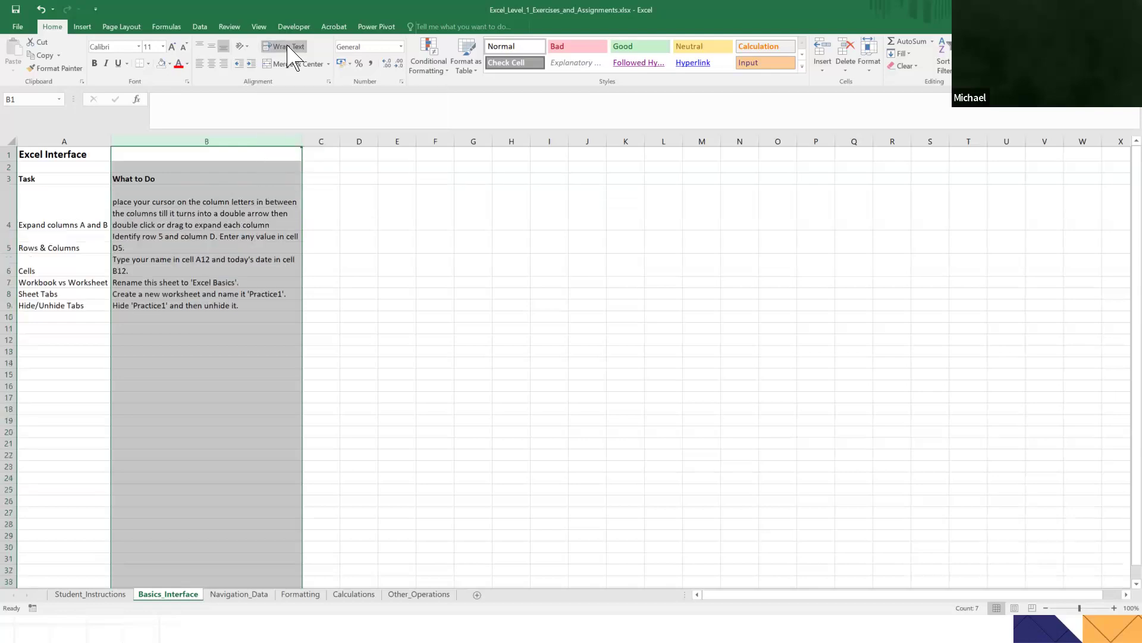
{"action": "left_click", "coordinate": [169, 257]}
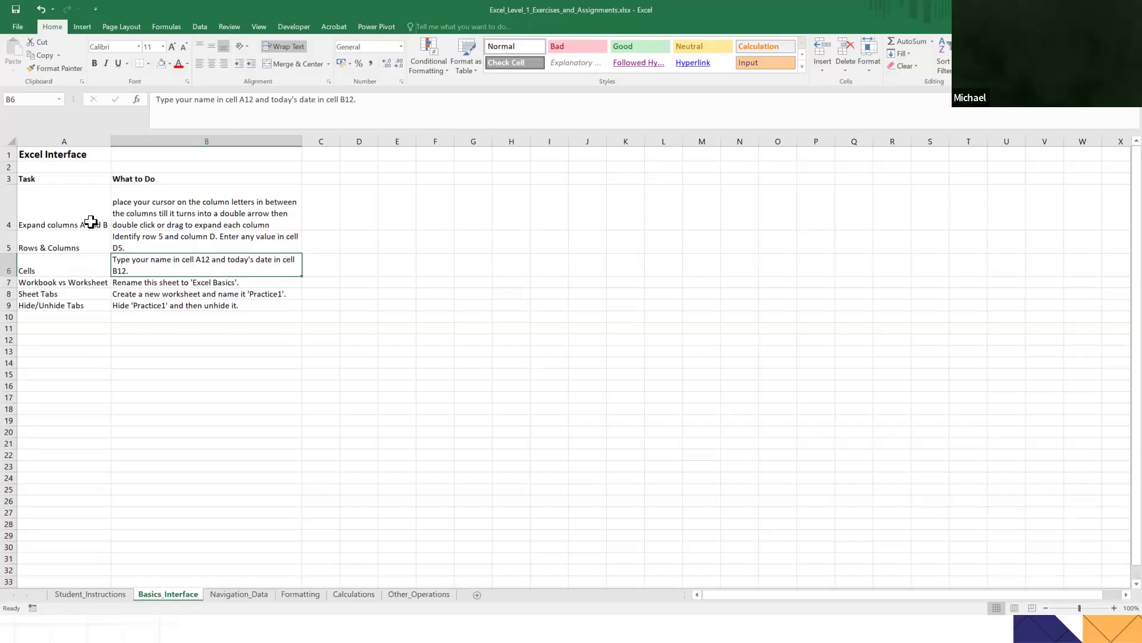
Align the contents of all cells in the sheet to the top and to the left.
{"action": "left_click", "coordinate": [59, 212]}
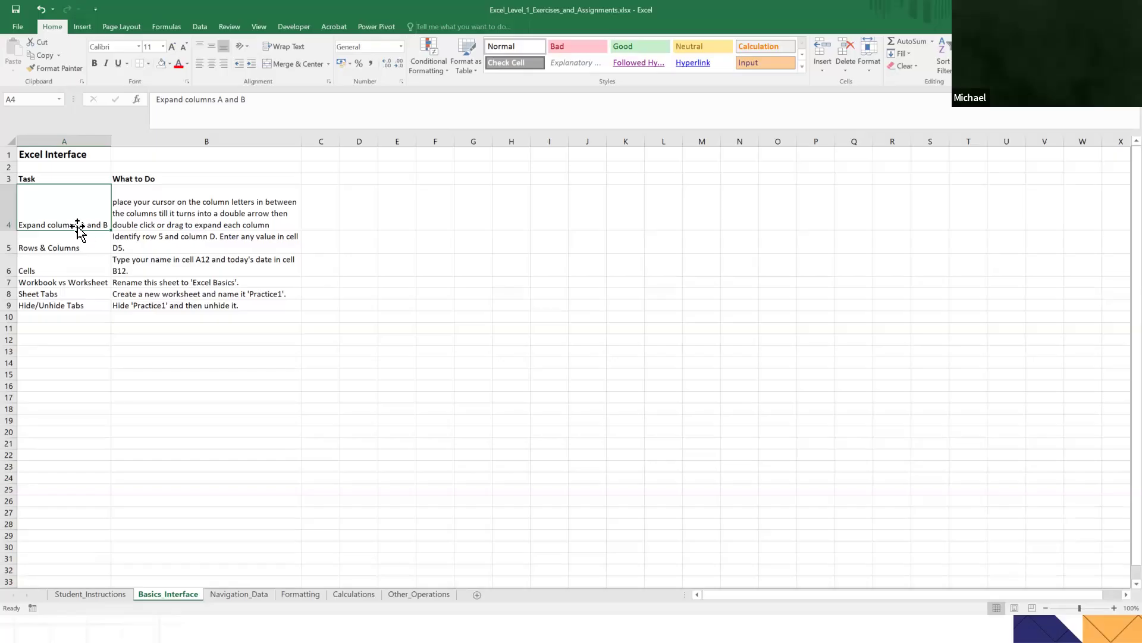
{"action": "left_click", "coordinate": [7, 139]}
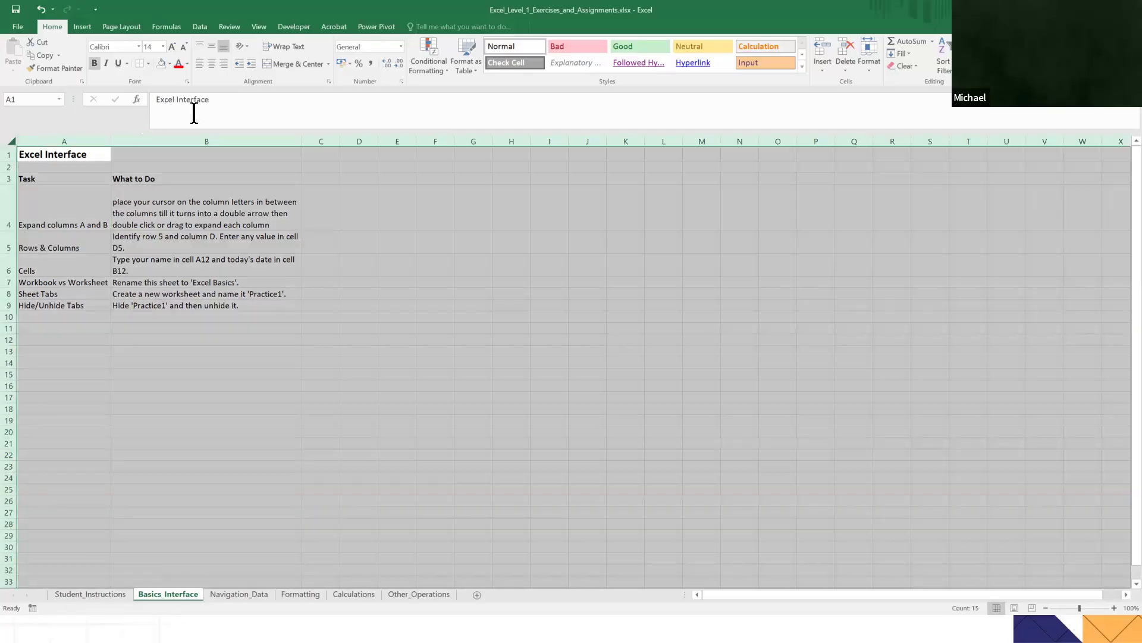
{"action": "left_click", "coordinate": [201, 43]}
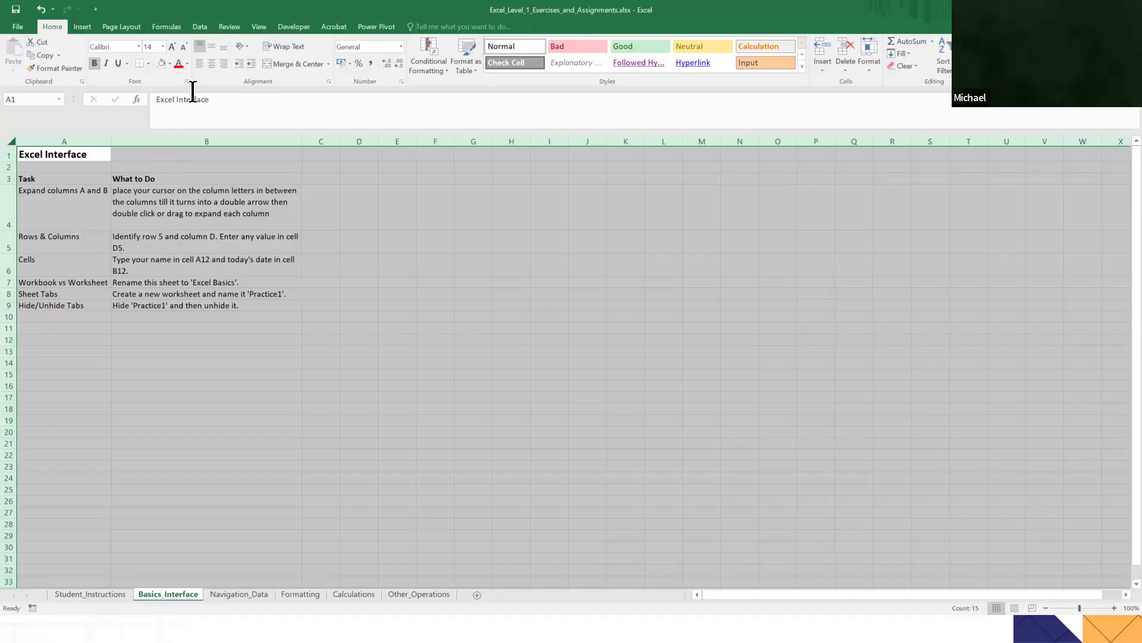
{"action": "left_click", "coordinate": [224, 63]}
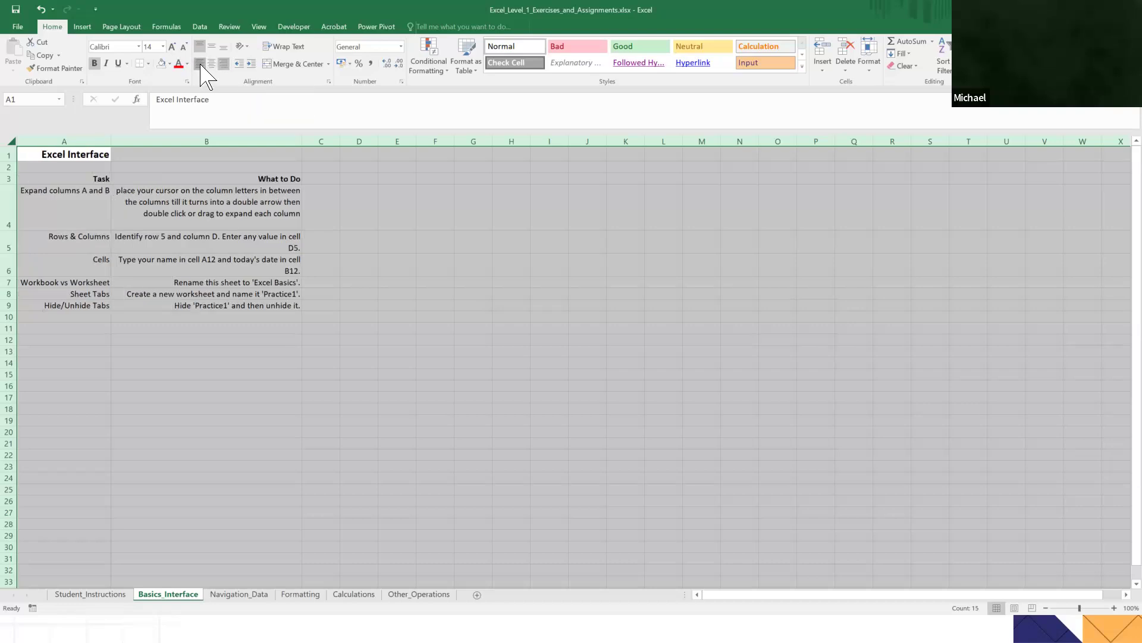
{"action": "left_click", "coordinate": [200, 64]}
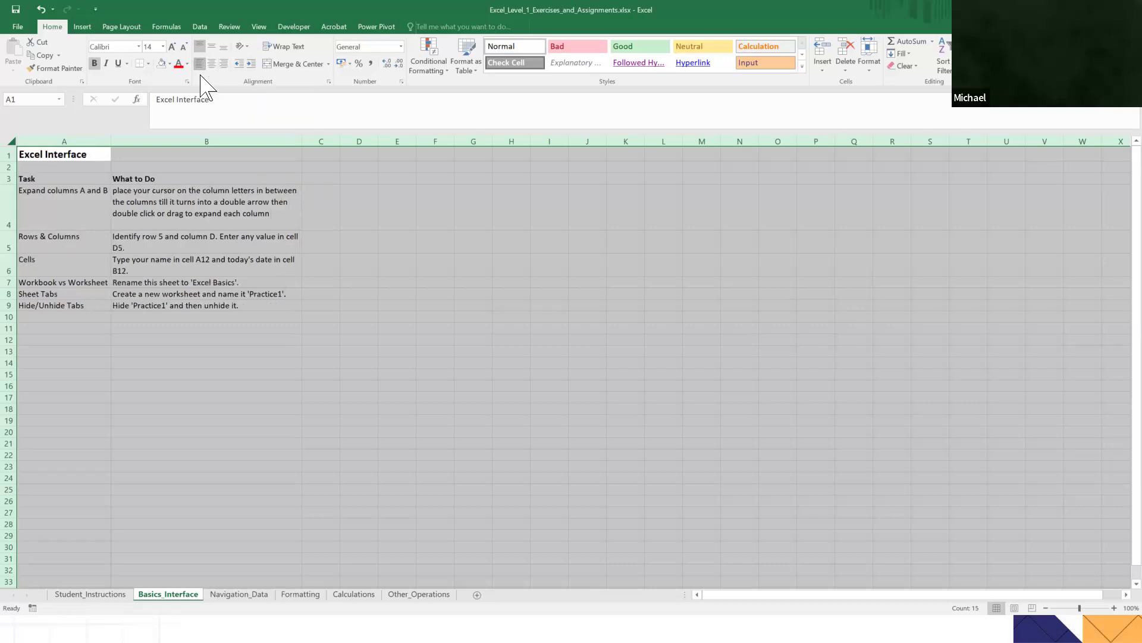
{"action": "left_click", "coordinate": [264, 219]}
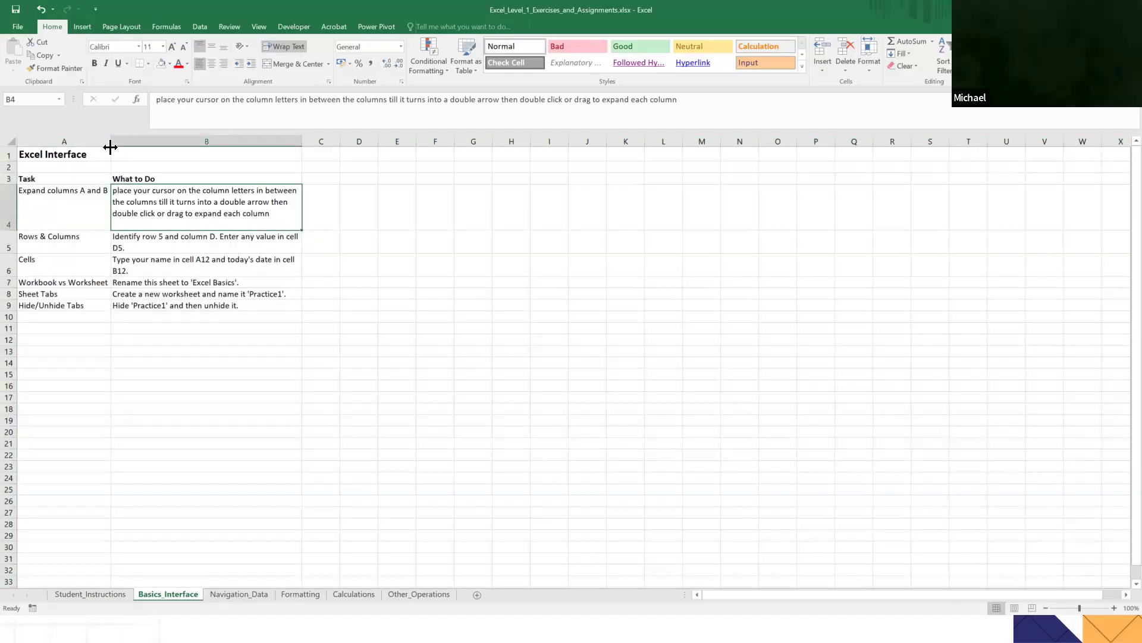
Widen columns A and B slightly.
{"action": "left_click_drag", "start_coordinate": [110, 141], "coordinate": [118, 140]}
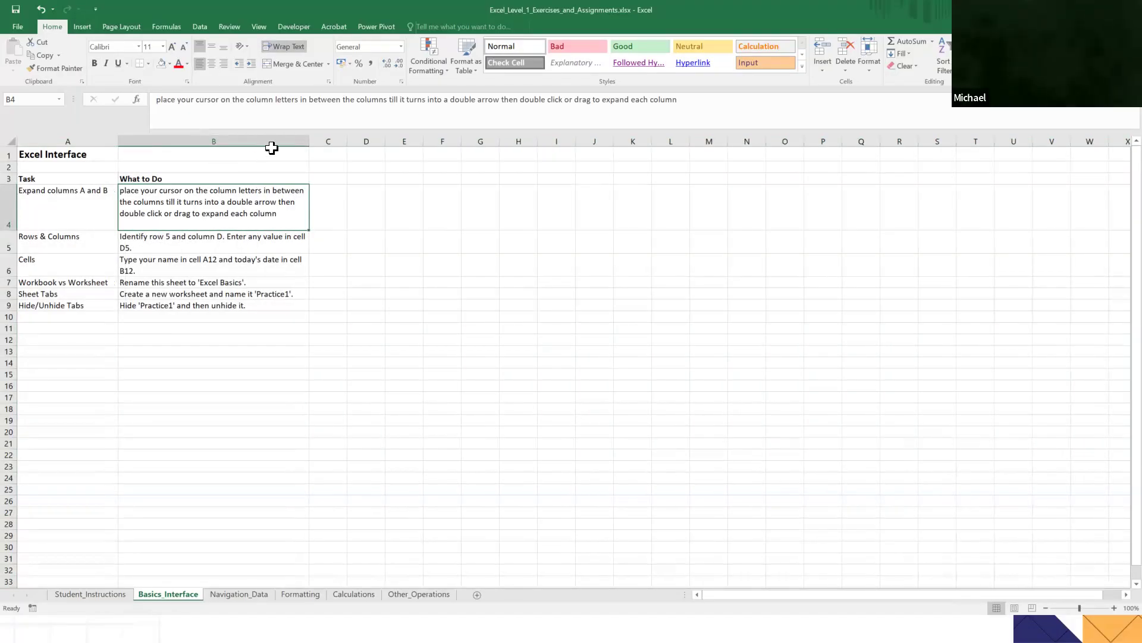
{"action": "left_click_drag", "start_coordinate": [306, 141], "coordinate": [311, 141]}
{"action": "left_click", "coordinate": [232, 307]}
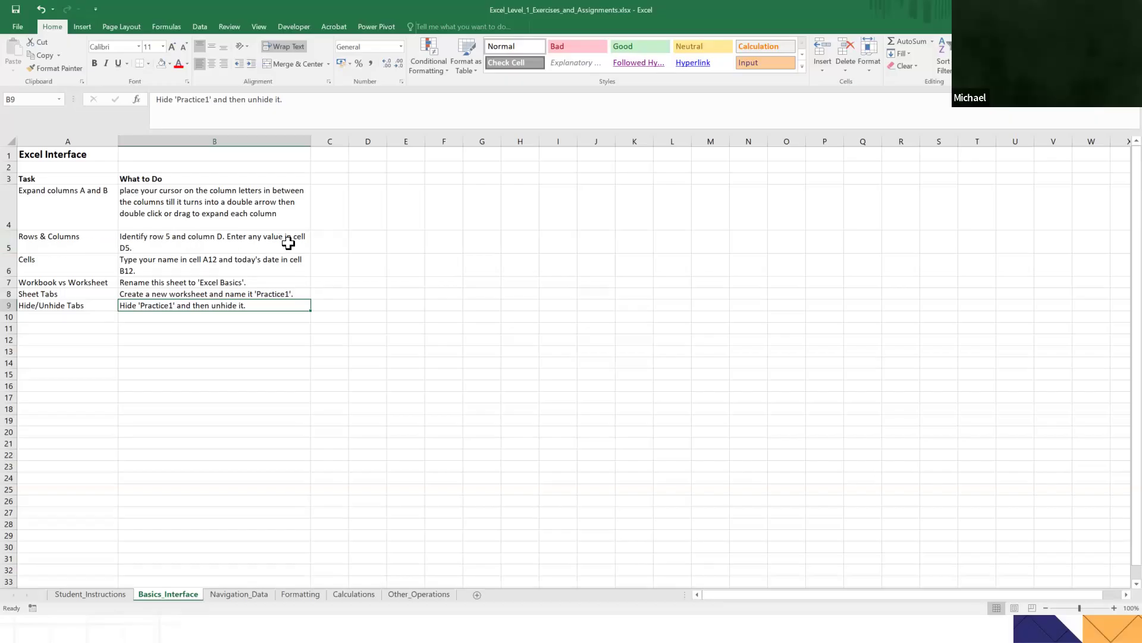
Enter a person's first name in cell D5.
{"action": "left_click", "coordinate": [369, 245]}
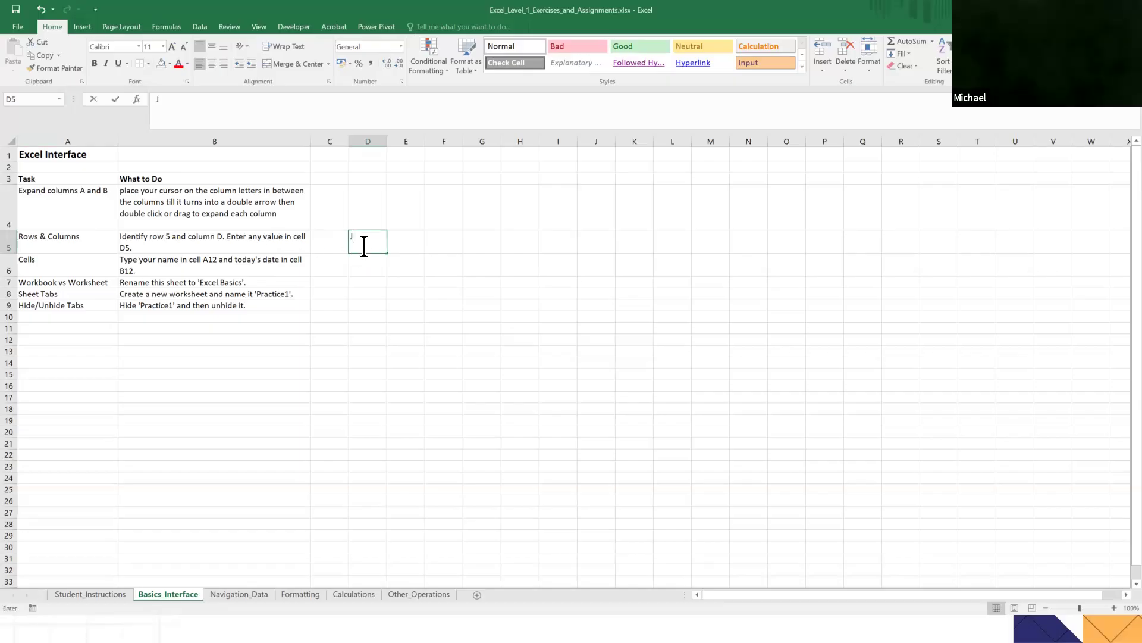
{"action": "type", "text": "ohn"}
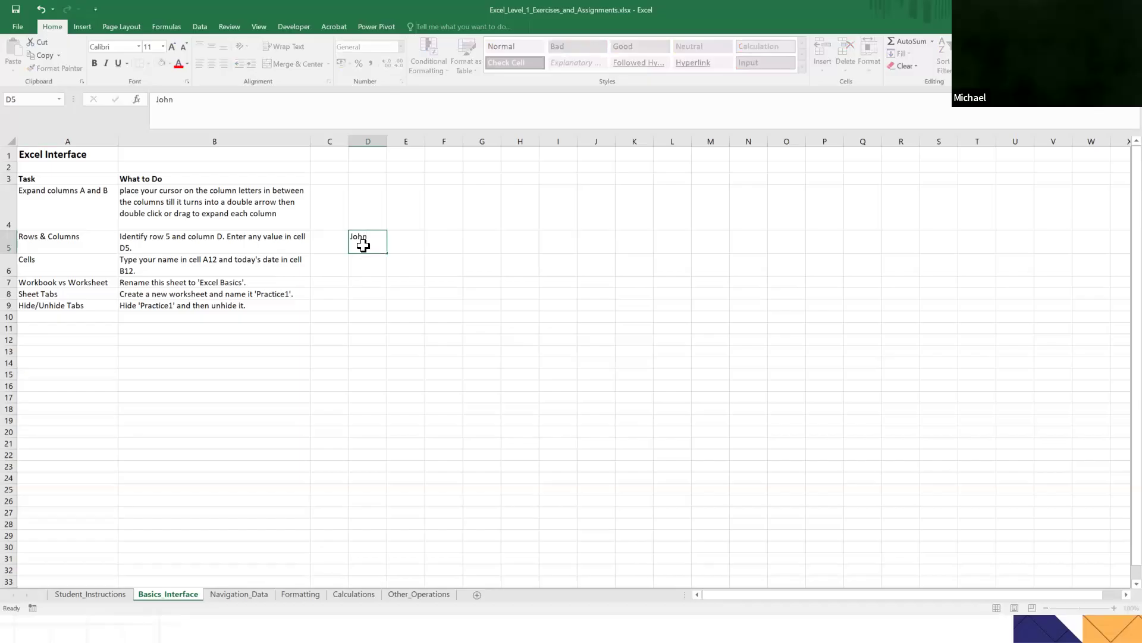
{"action": "key", "text": "Return"}
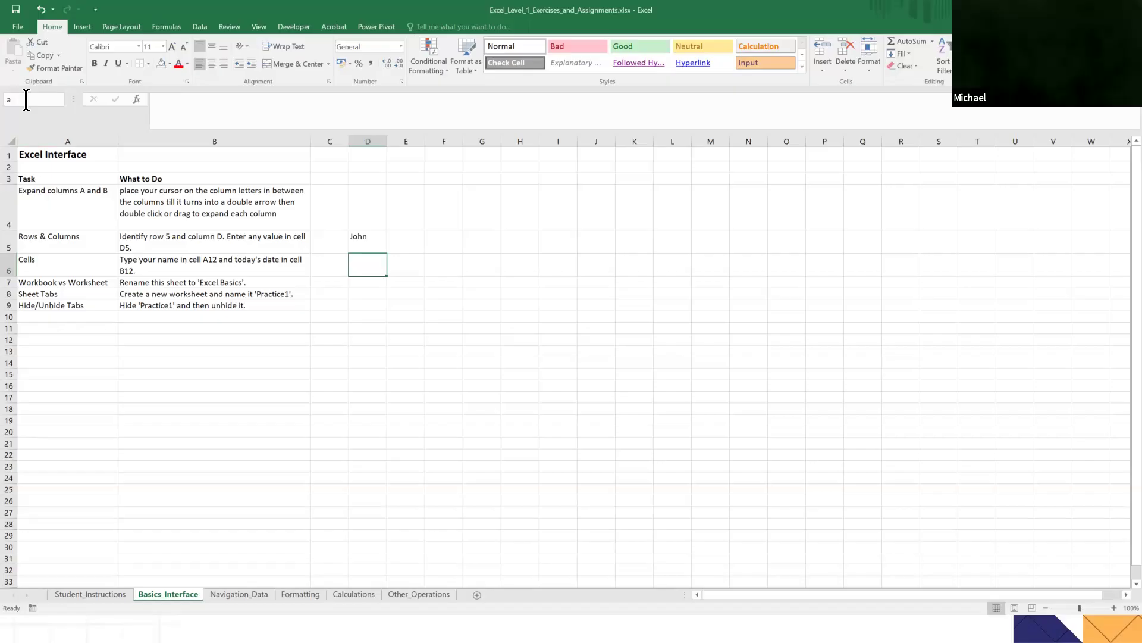
Go to cell A12 and enter the person's name there.
{"action": "key", "text": "Return"}
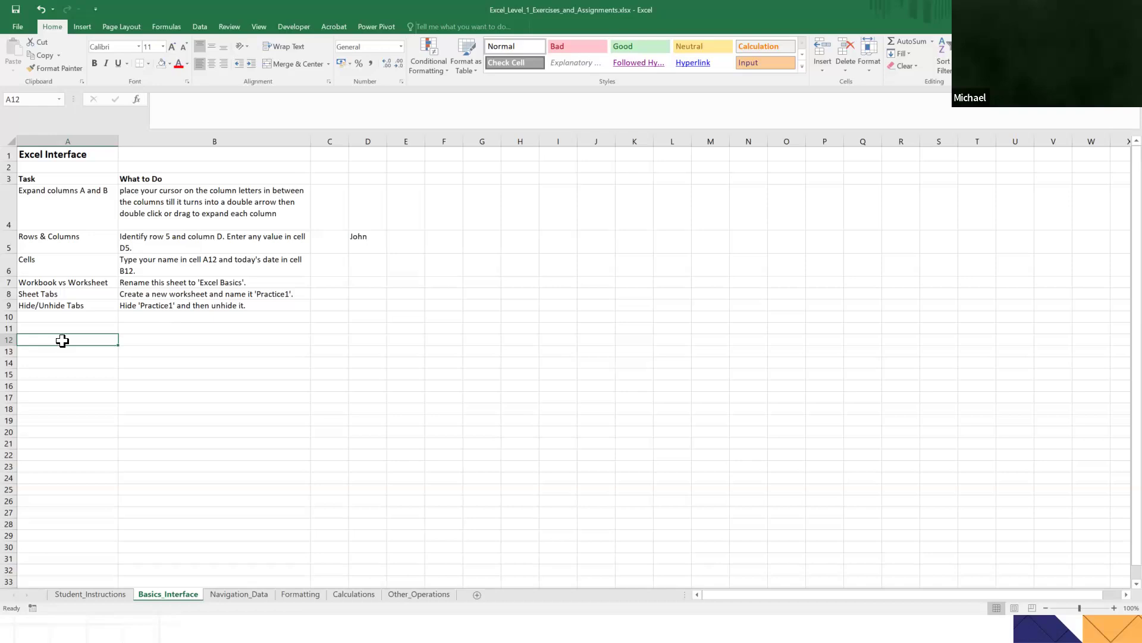
{"action": "type", "text": "Babatunde"}
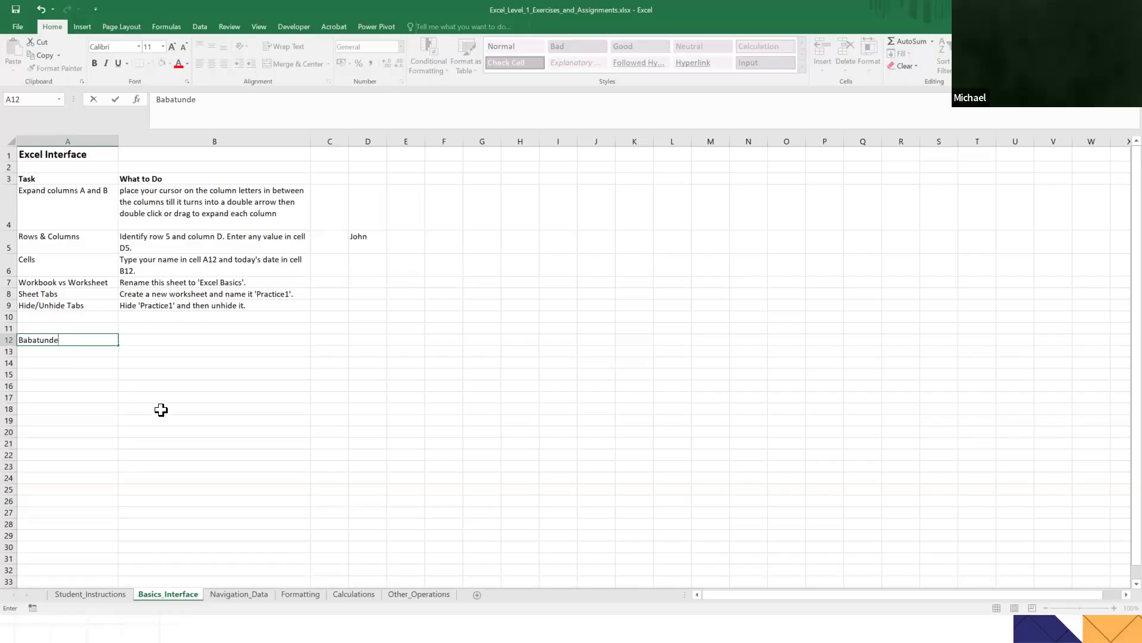
{"action": "left_click", "coordinate": [55, 395]}
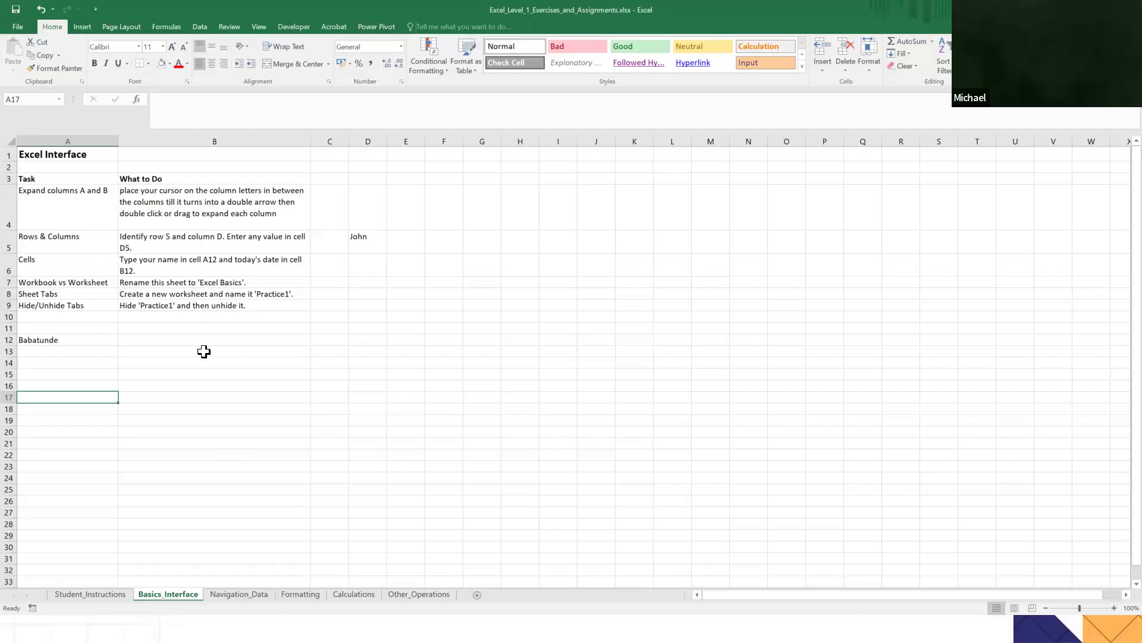
Rename the Basics_Interface sheet to "Excel Basics".
{"action": "double_click", "coordinate": [162, 595]}
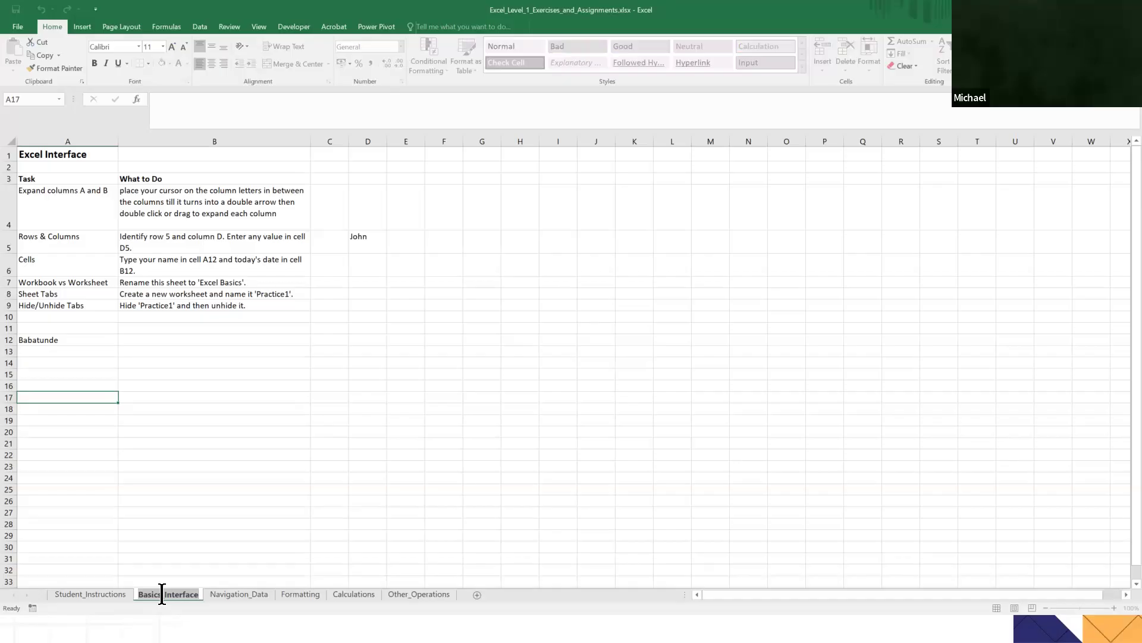
{"action": "left_click", "coordinate": [278, 500]}
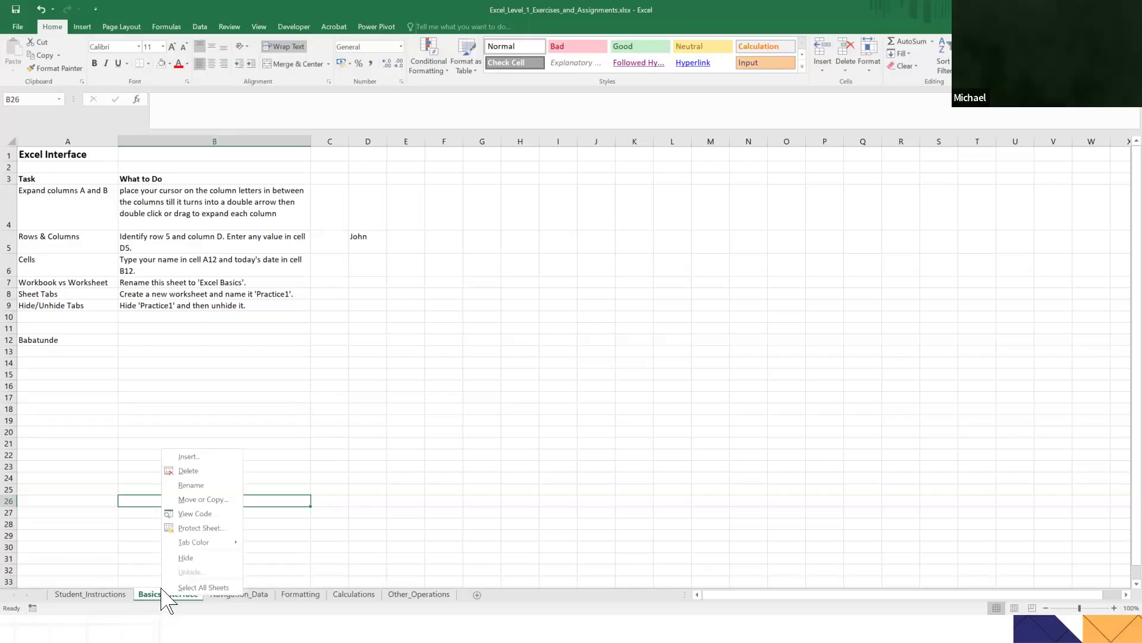
{"action": "left_click", "coordinate": [193, 485]}
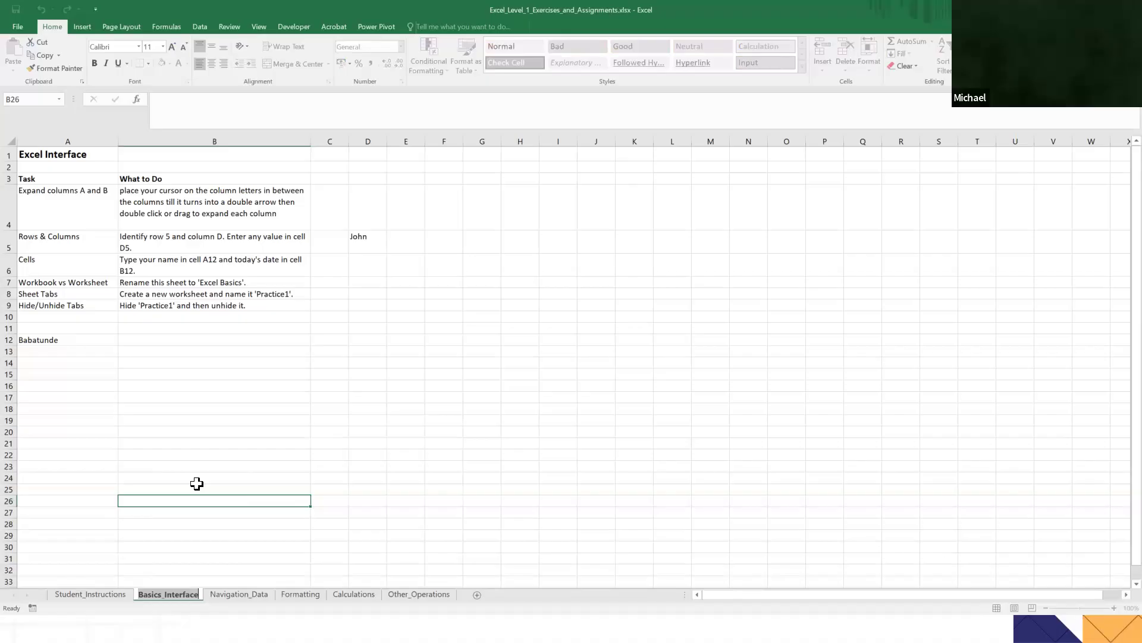
{"action": "type", "text": "Ecel"}
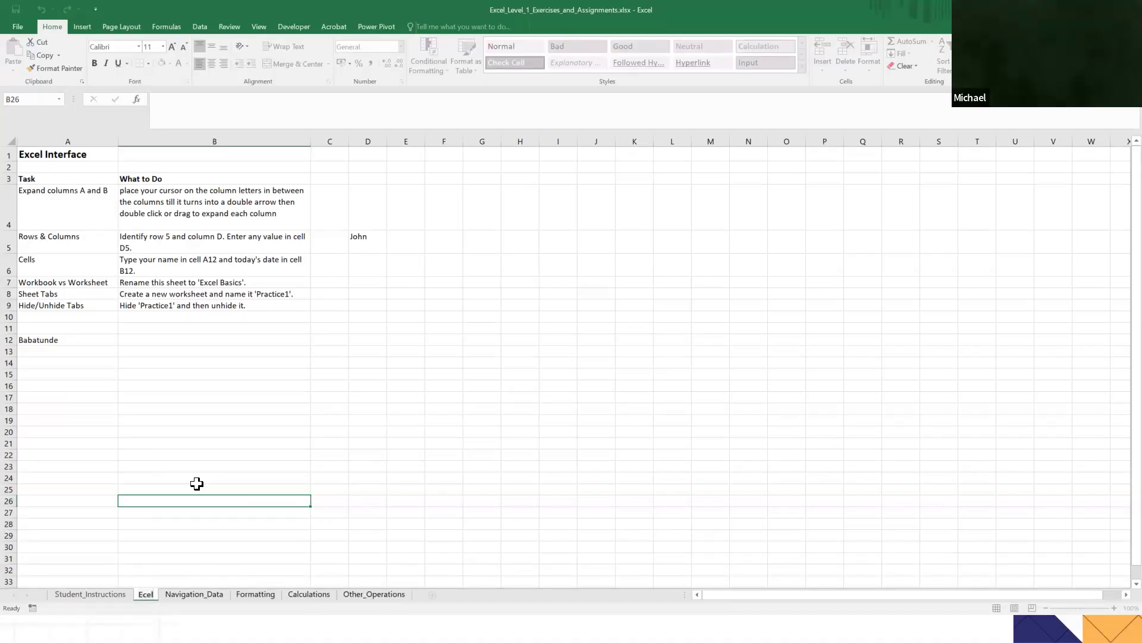
{"action": "type", "text": " B"}
{"action": "key", "text": "BackSpace"}
{"action": "key", "text": "BackSpace"}
{"action": "key", "text": "BackSpace"}
{"action": "key", "text": "BackSpace"}
{"action": "key", "text": "BackSpace"}
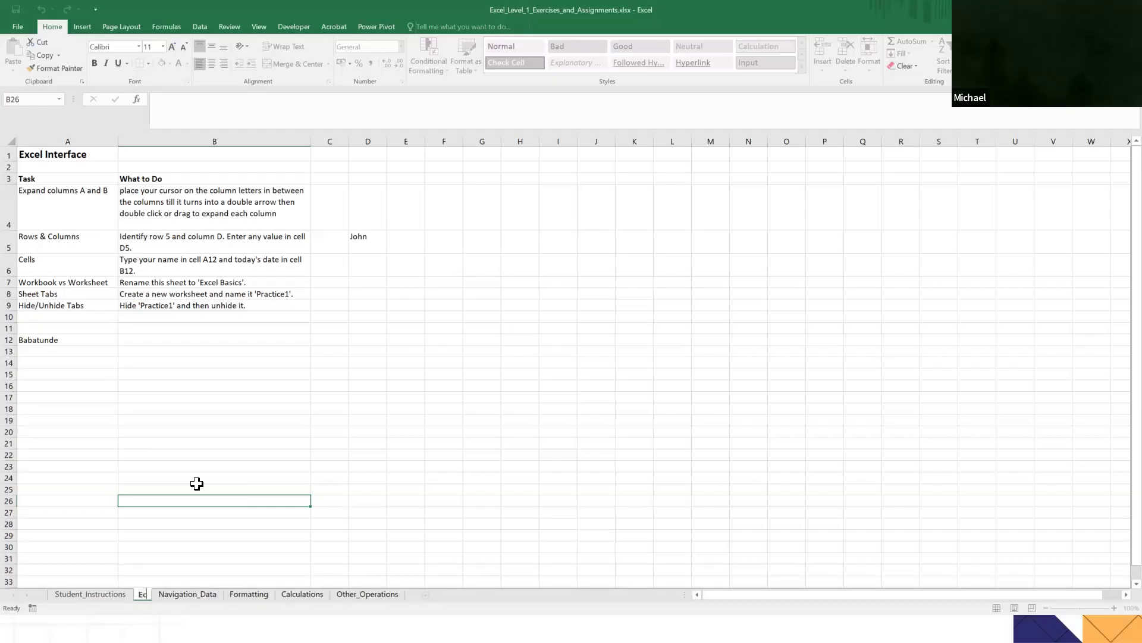
{"action": "type", "text": "xcel"}
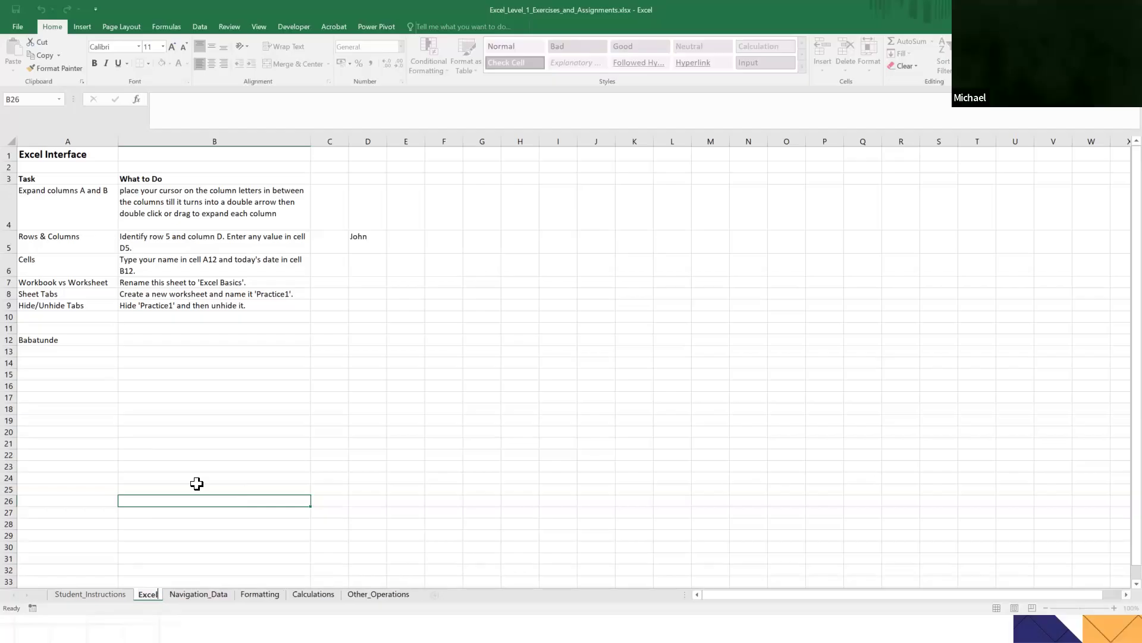
{"action": "type", "text": " Basics"}
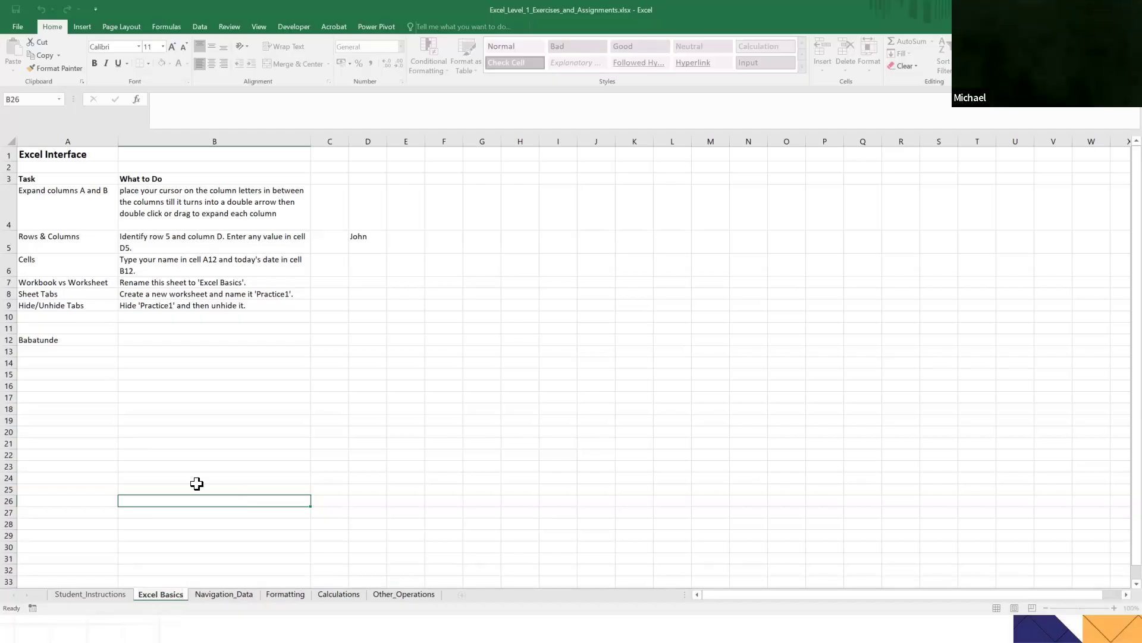
{"action": "key", "text": "Return"}
{"action": "left_click", "coordinate": [209, 443]}
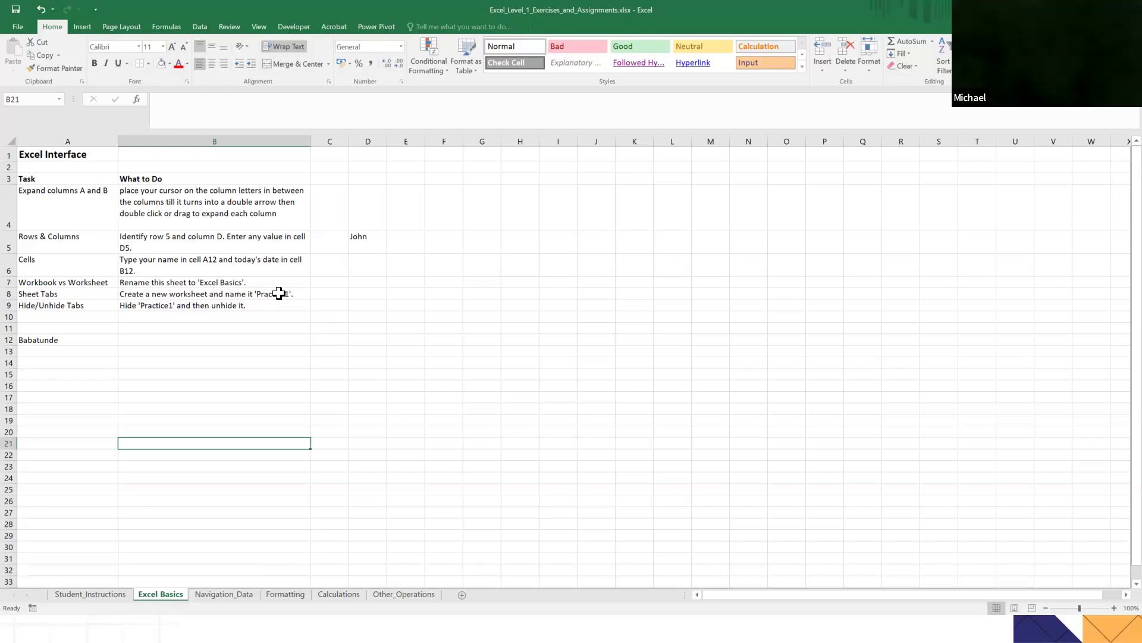
Add a new worksheet after the Excel Basics sheet and name it "Practice1".
{"action": "left_click", "coordinate": [263, 514]}
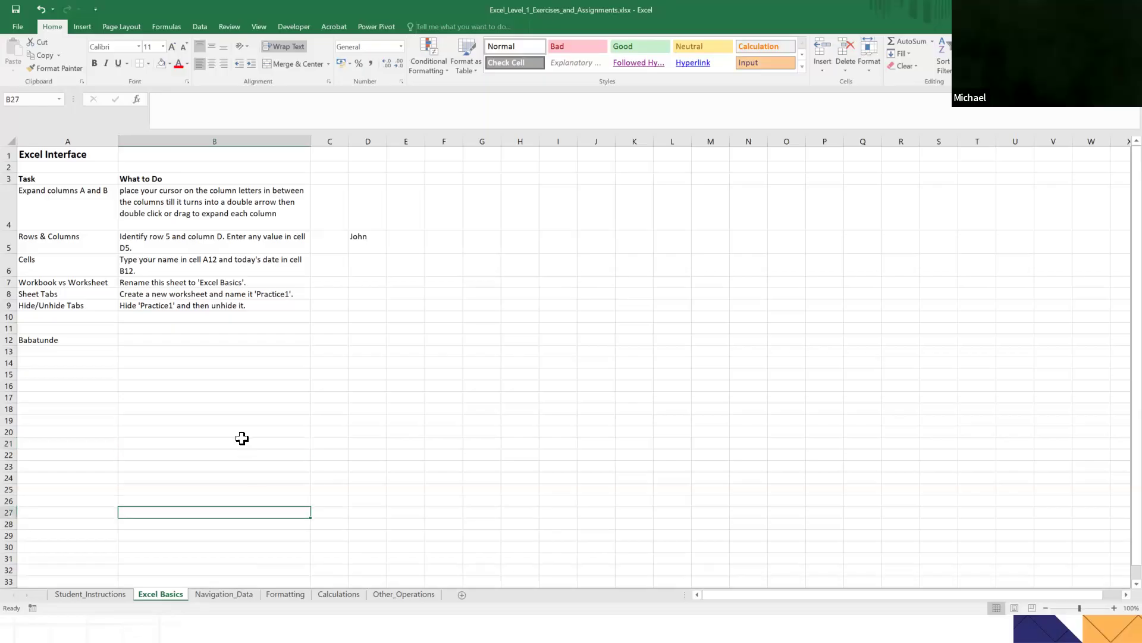
{"action": "left_click", "coordinate": [462, 595]}
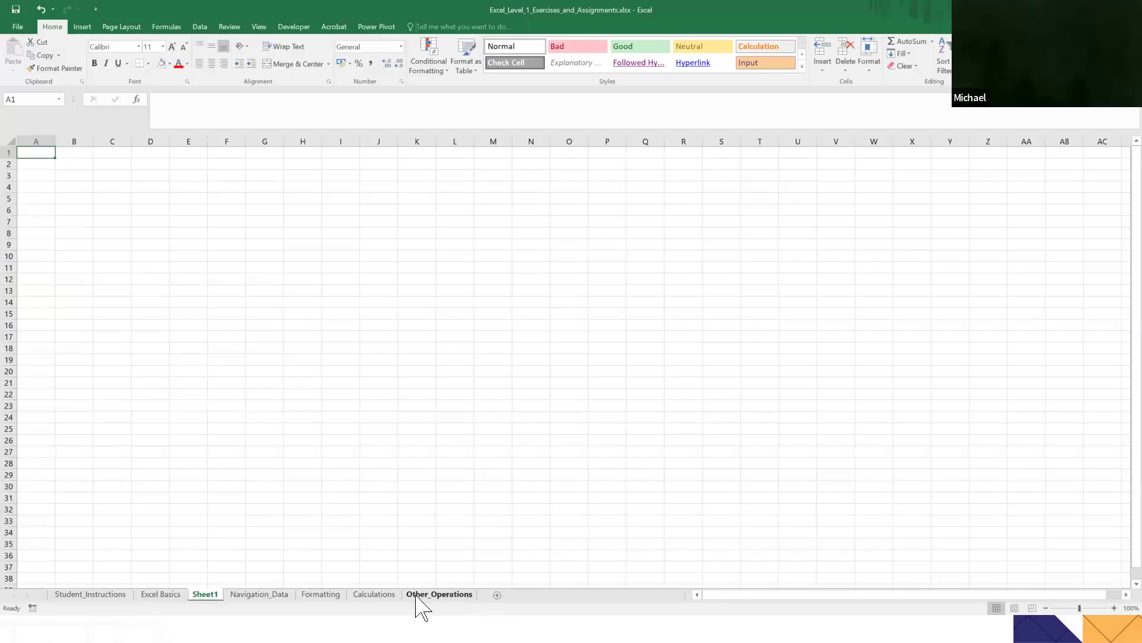
{"action": "double_click", "coordinate": [206, 594]}
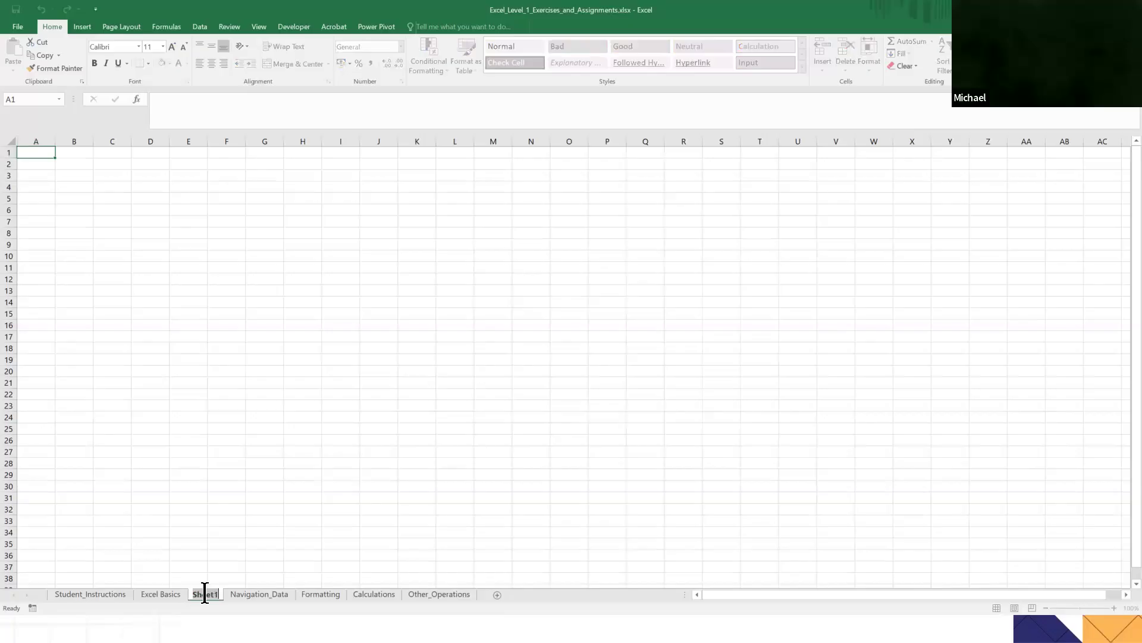
{"action": "type", "text": "Pr"}
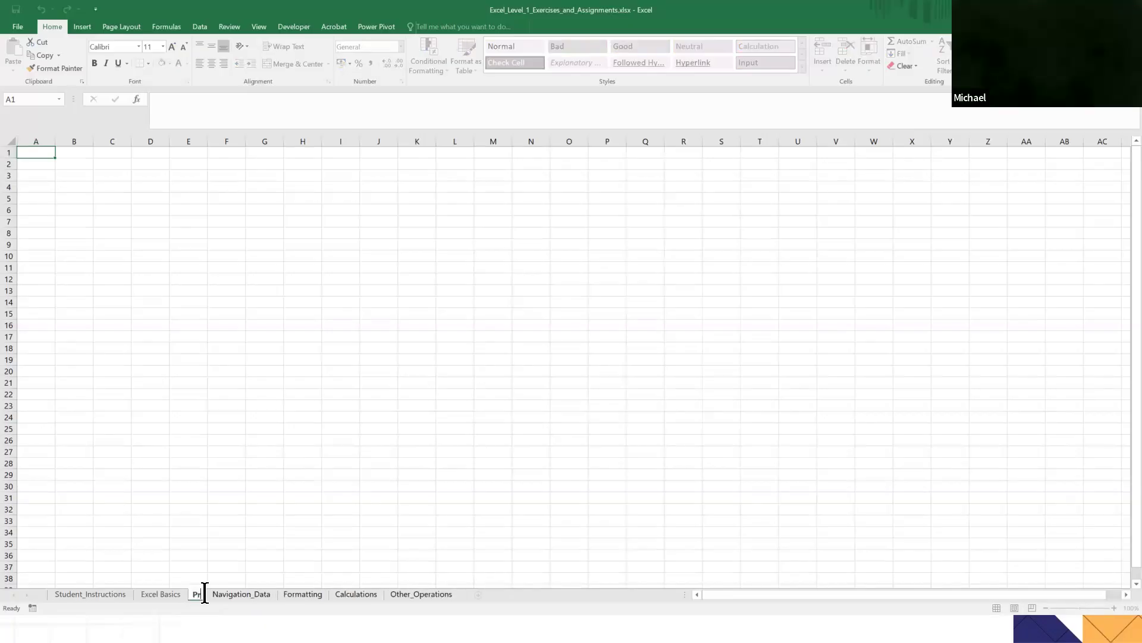
{"action": "type", "text": "actice1"}
{"action": "key", "text": "Return"}
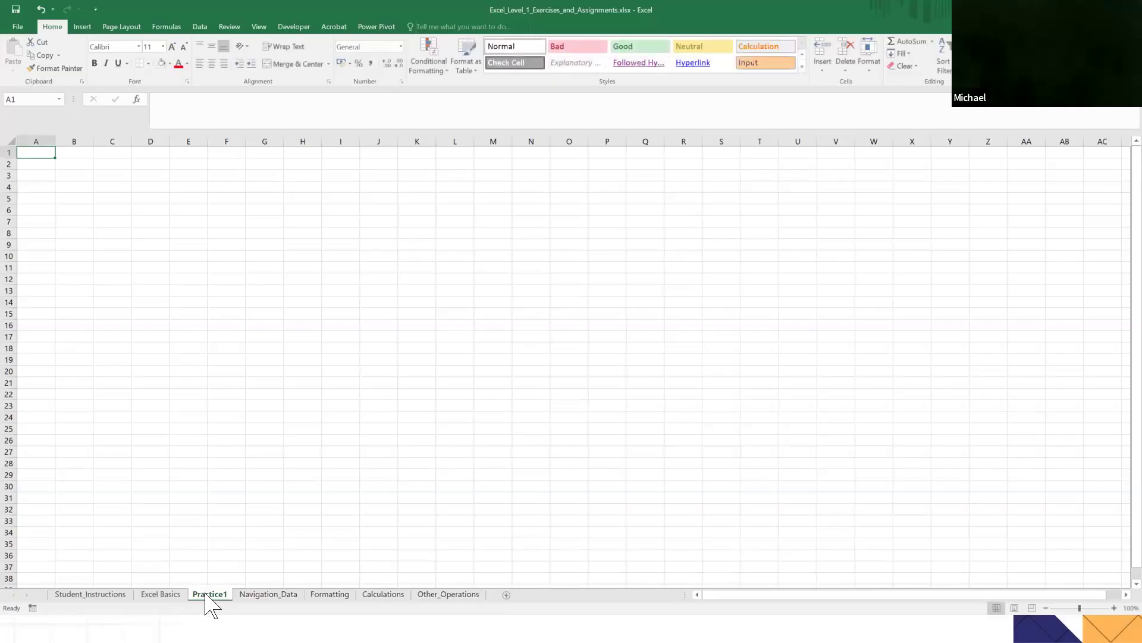
{"action": "left_click", "coordinate": [251, 542]}
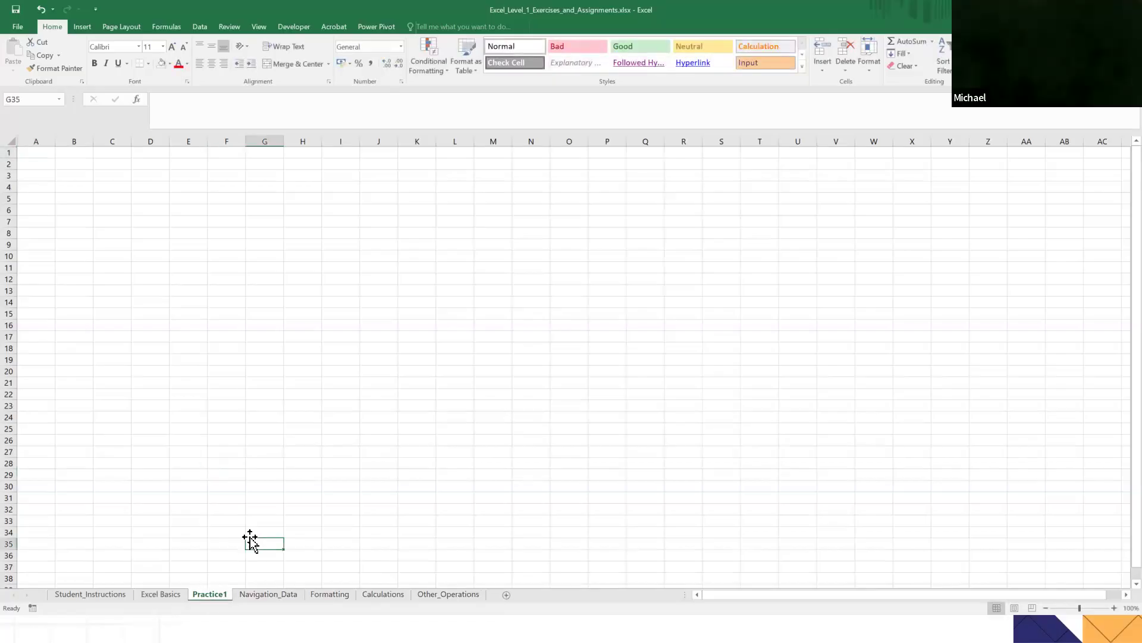
Return to the Excel Basics sheet, then hide the Practice1 worksheet.
{"action": "left_click", "coordinate": [160, 593]}
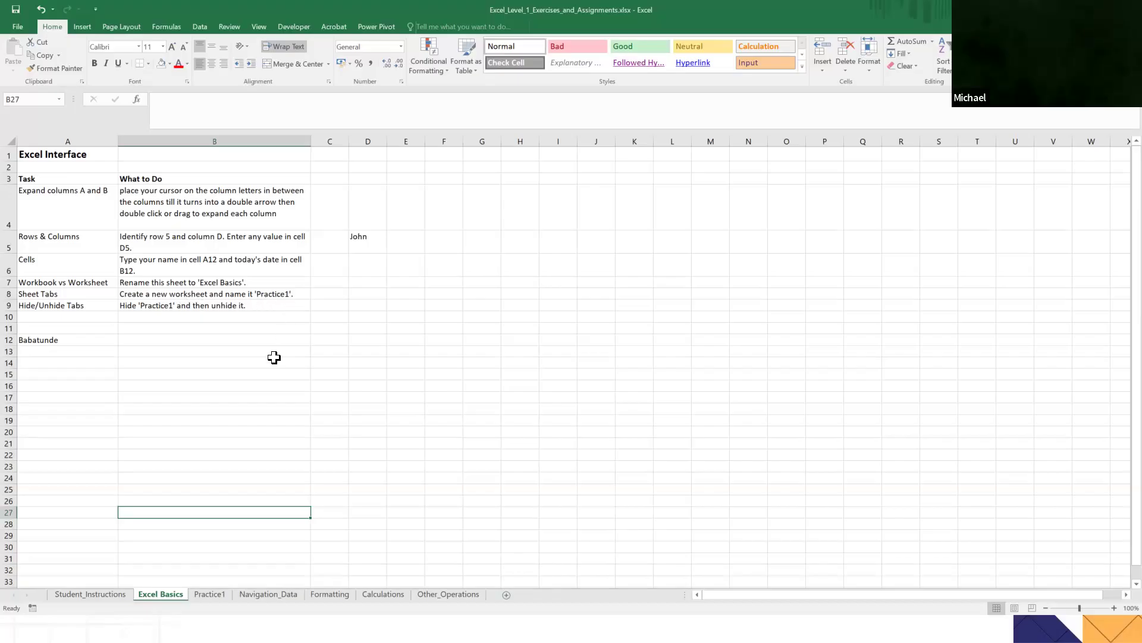
{"action": "left_click", "coordinate": [253, 380]}
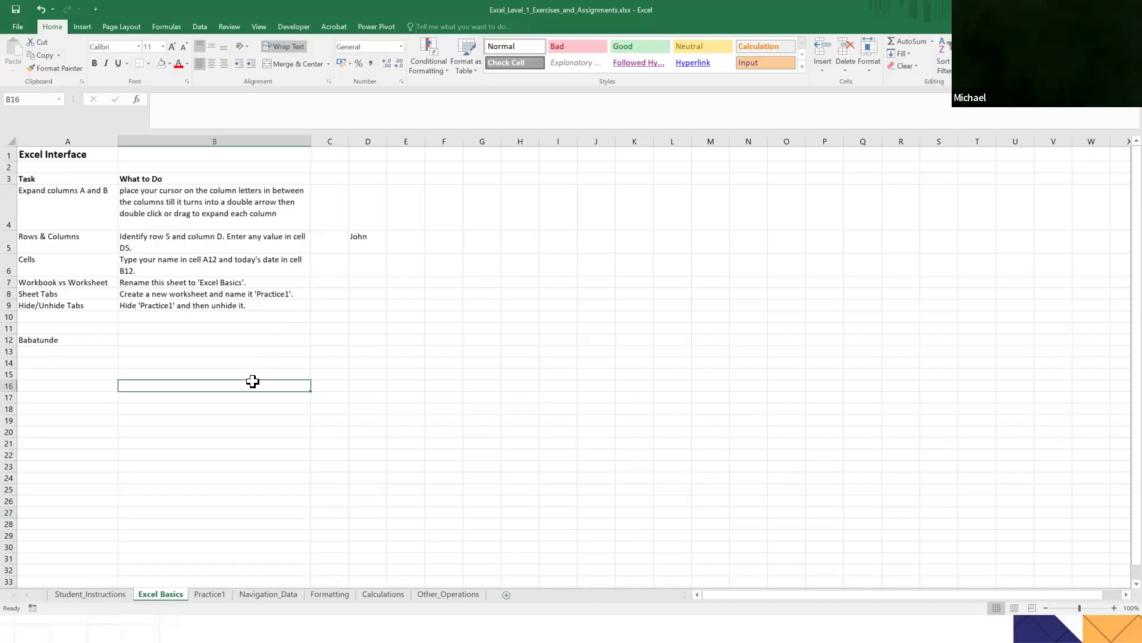
{"action": "right_click", "coordinate": [210, 595]}
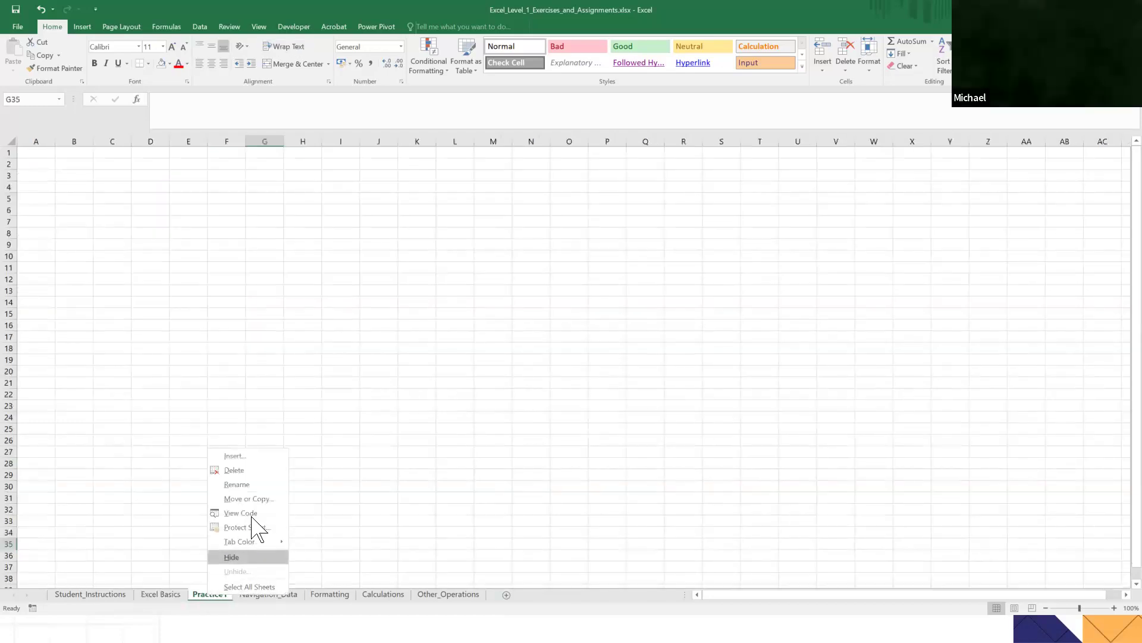
{"action": "left_click", "coordinate": [244, 557]}
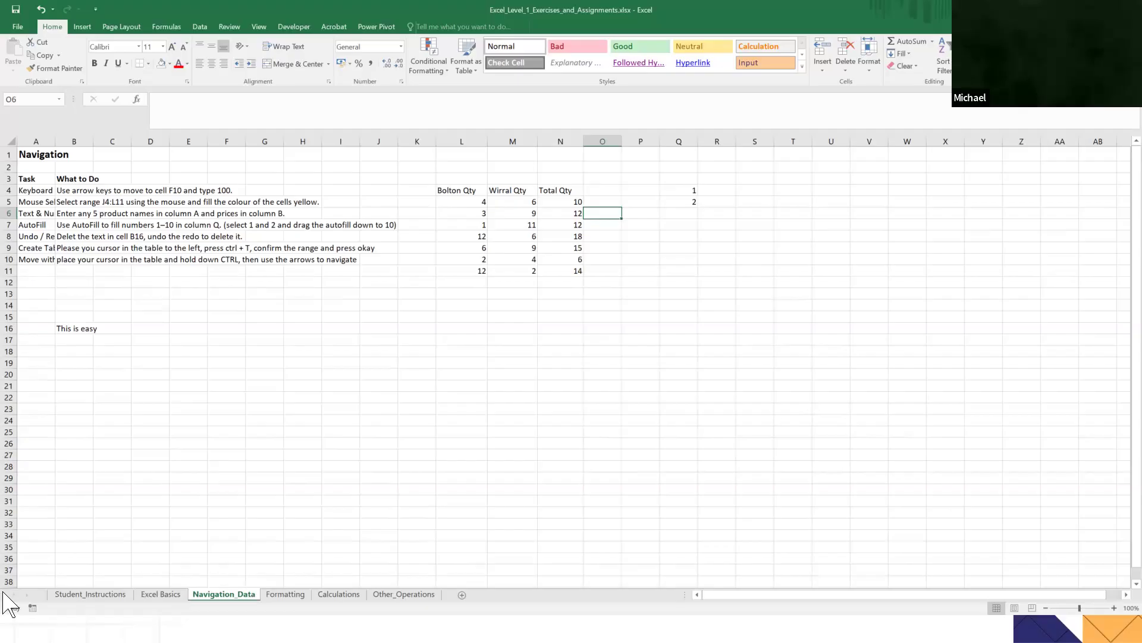
Unhide the Practice1 worksheet.
{"action": "right_click", "coordinate": [8, 596]}
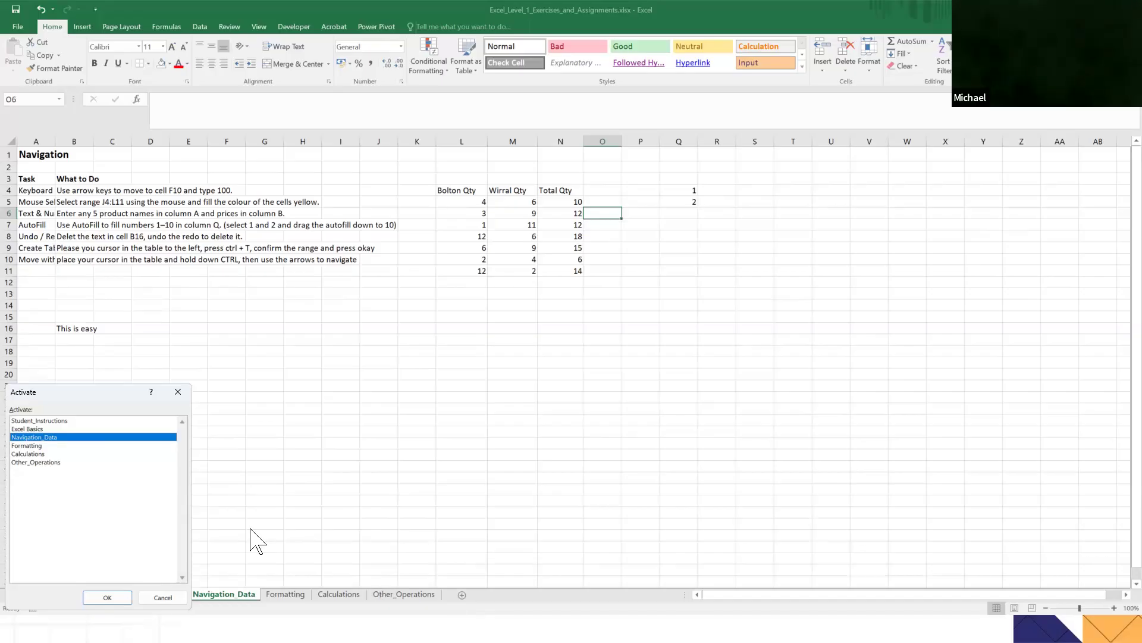
{"action": "left_click", "coordinate": [185, 598]}
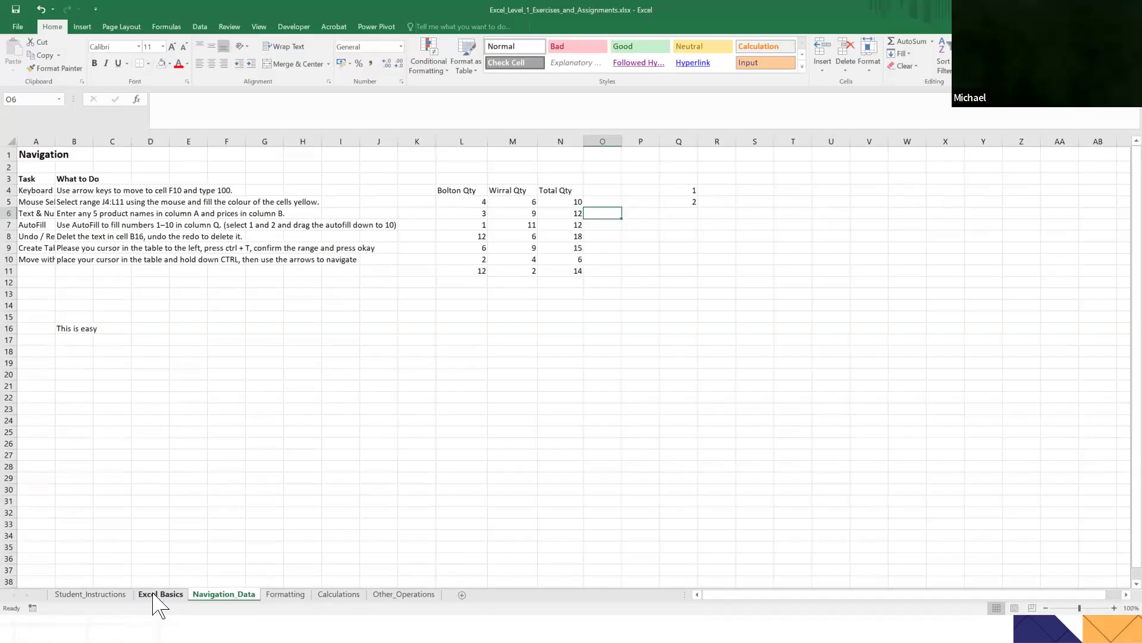
{"action": "right_click", "coordinate": [155, 597]}
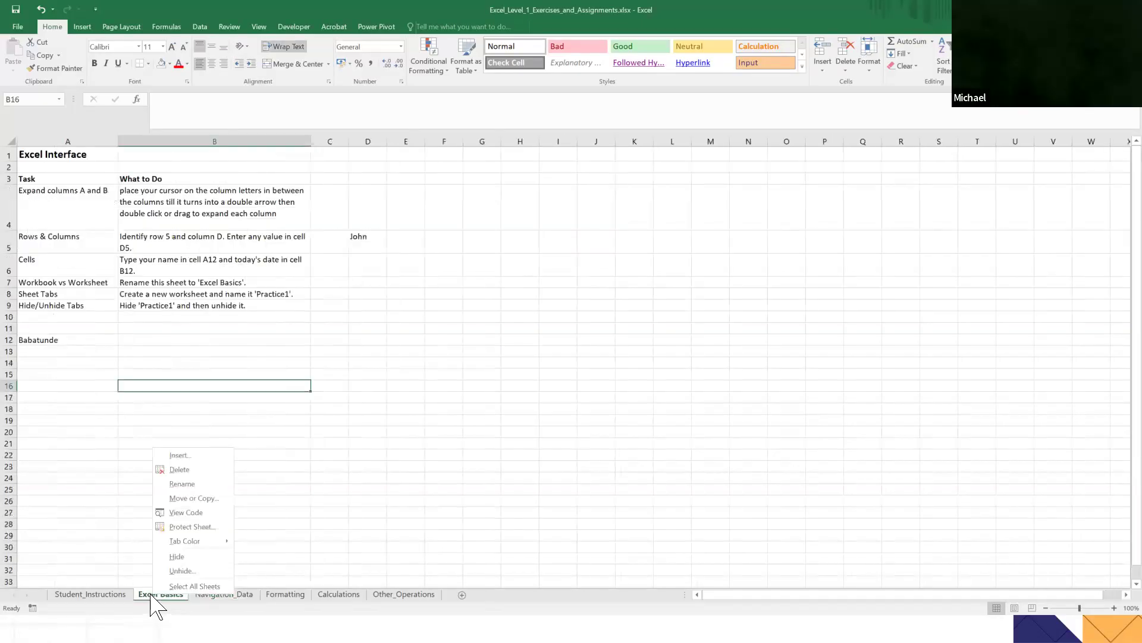
{"action": "left_click", "coordinate": [185, 571]}
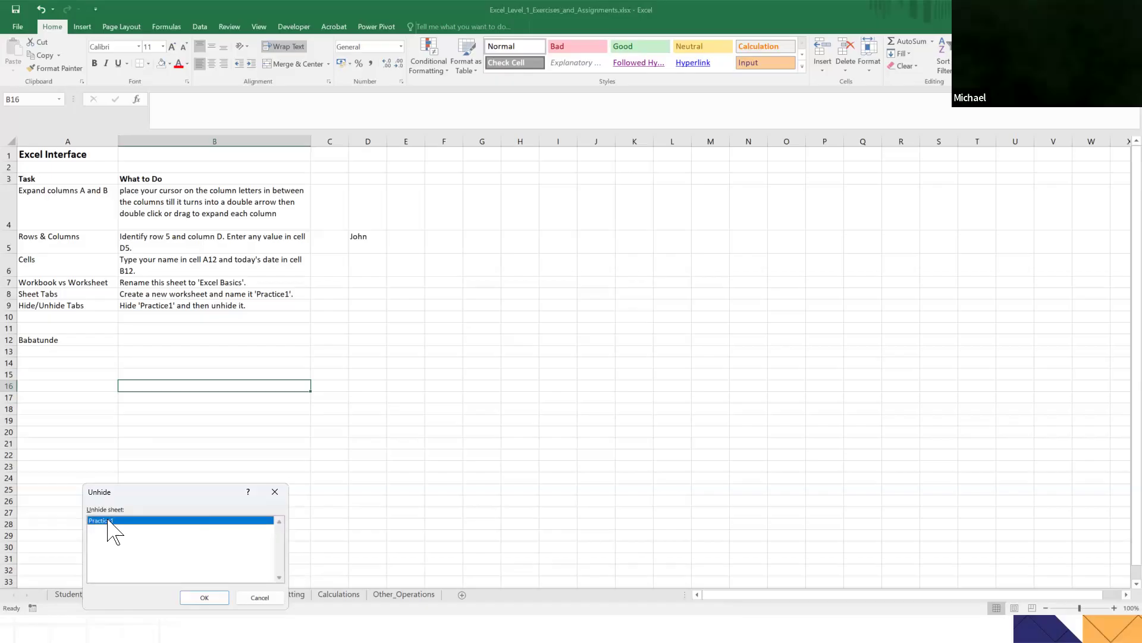
{"action": "left_click", "coordinate": [204, 598]}
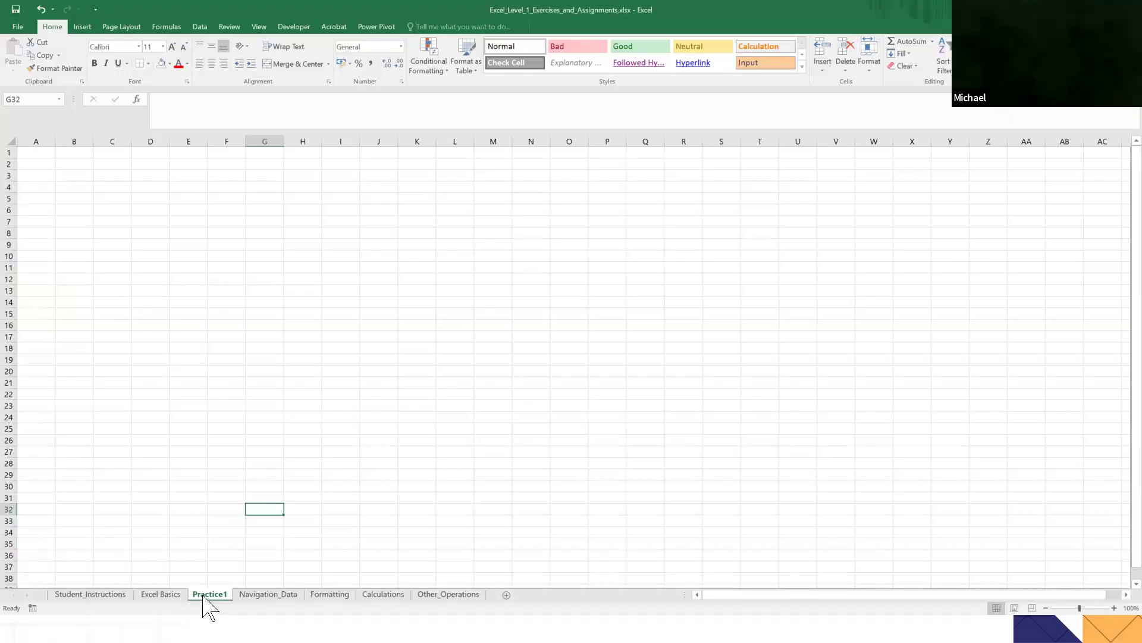
Go to the Navigation_Data sheet and widen columns A and B to make the task text readable.
{"action": "left_click", "coordinate": [161, 595]}
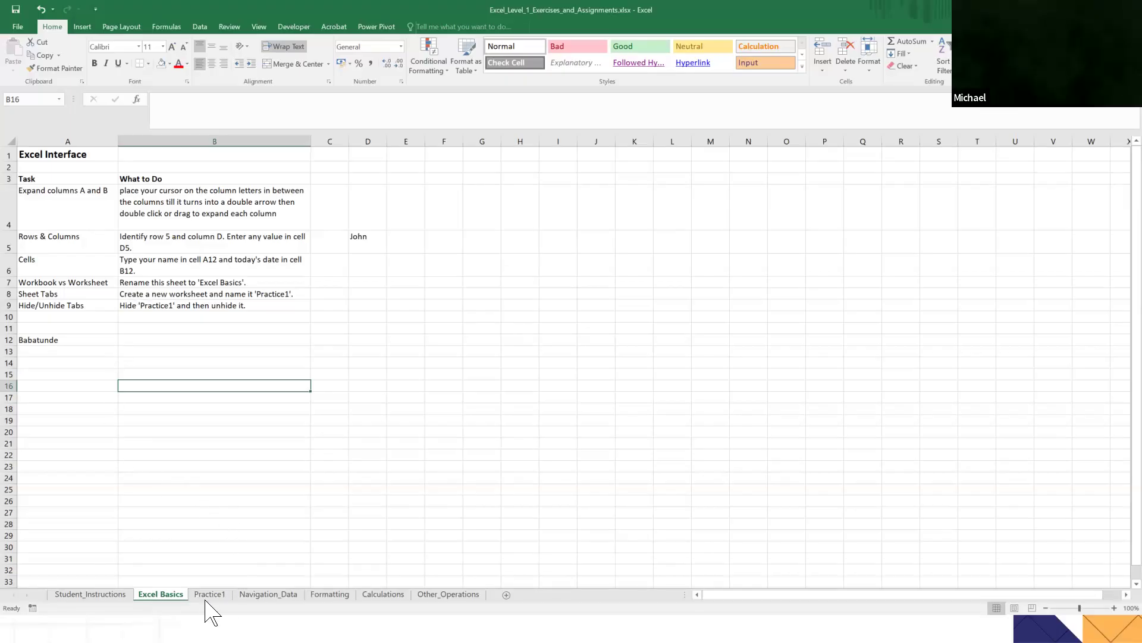
{"action": "left_click", "coordinate": [268, 595]}
{"action": "left_click", "coordinate": [196, 429]}
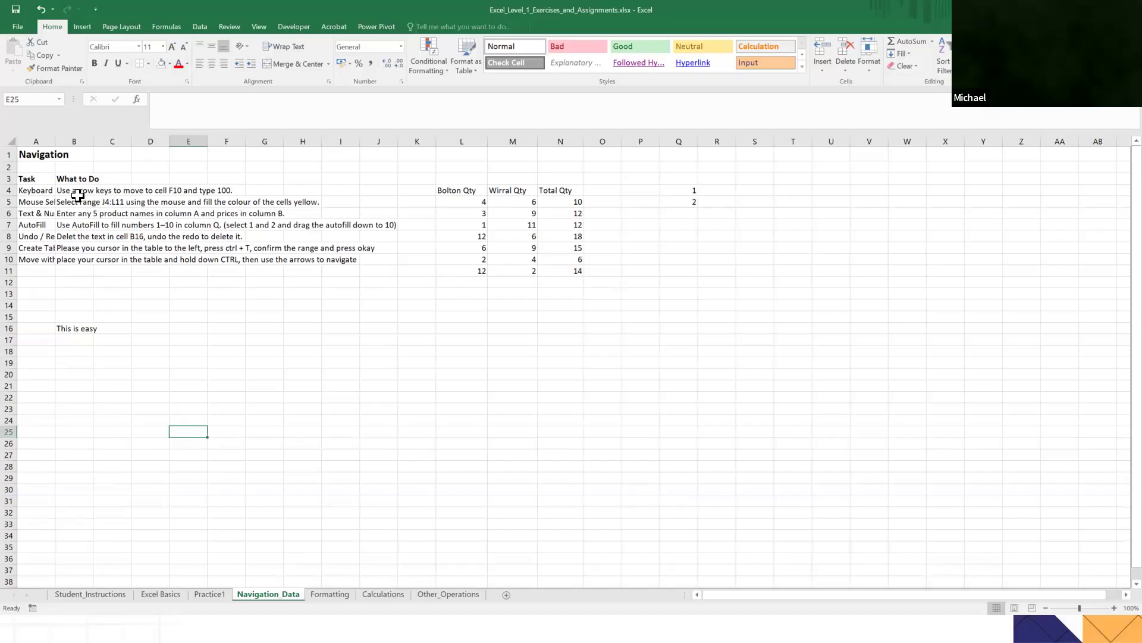
{"action": "left_click", "coordinate": [30, 180]}
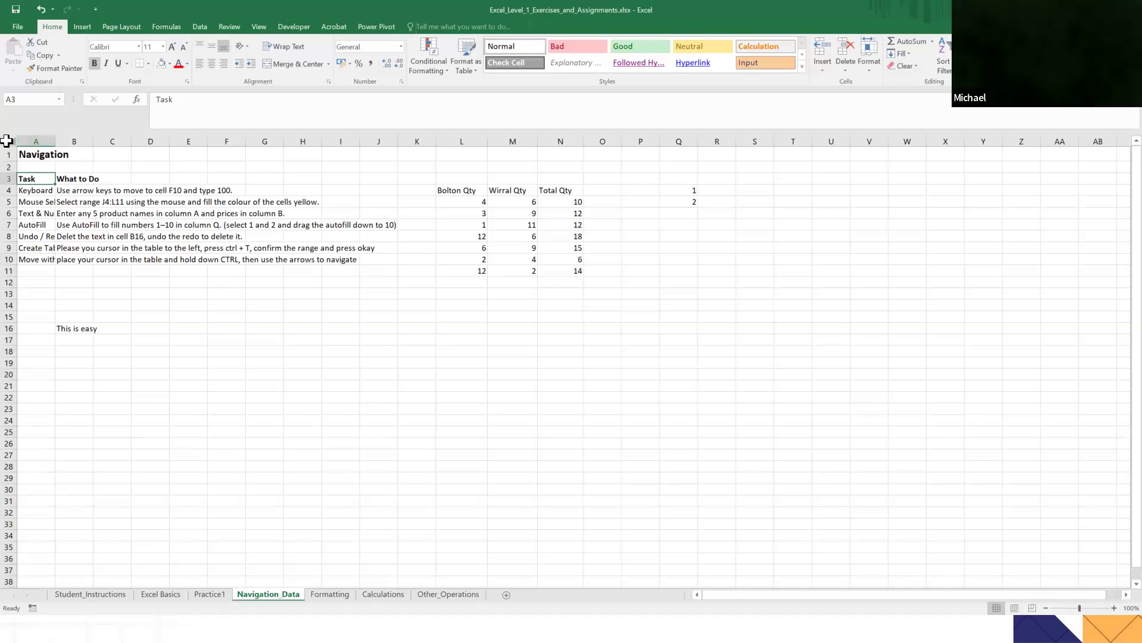
{"action": "left_click_drag", "start_coordinate": [69, 139], "coordinate": [328, 142]}
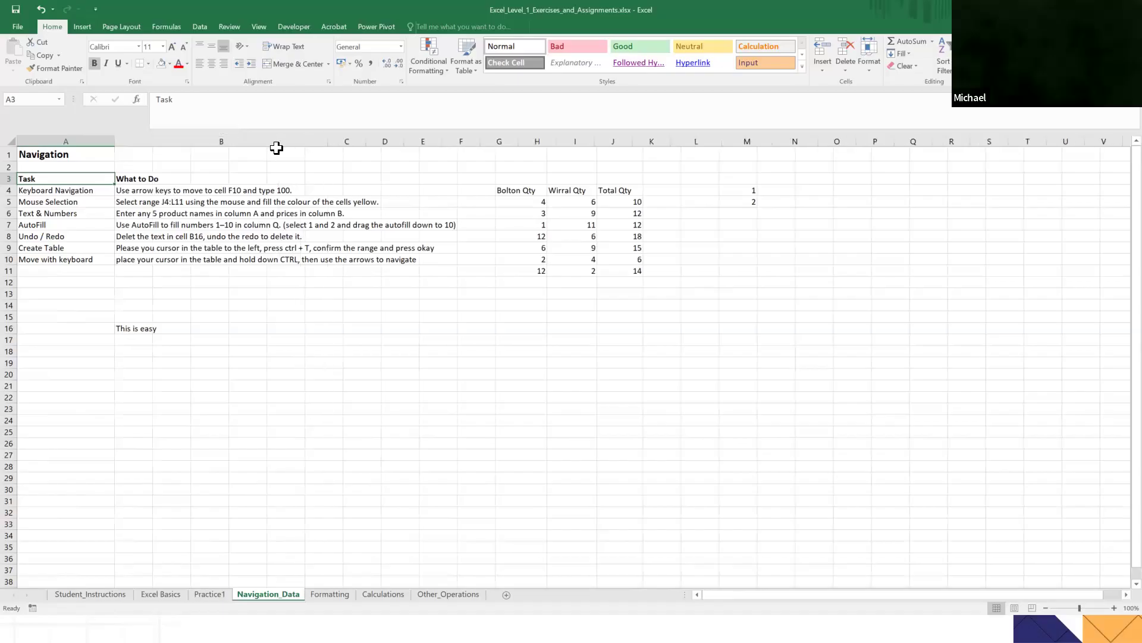
Wrap the text in column B of Navigation_Data and widen the column slightly.
{"action": "left_click", "coordinate": [259, 138]}
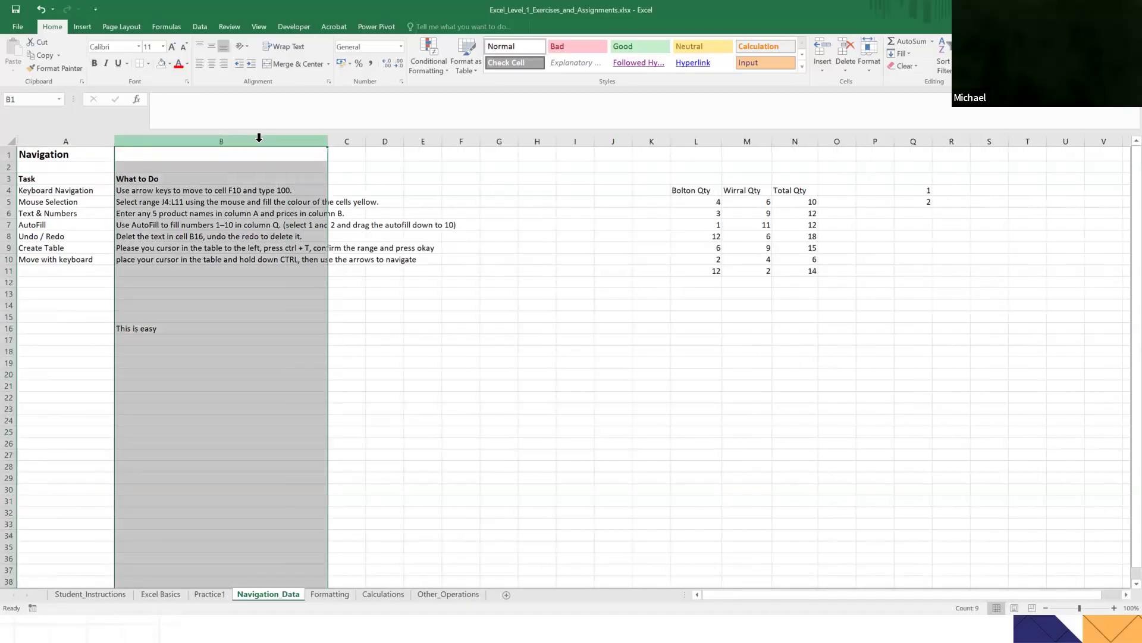
{"action": "left_click", "coordinate": [285, 47]}
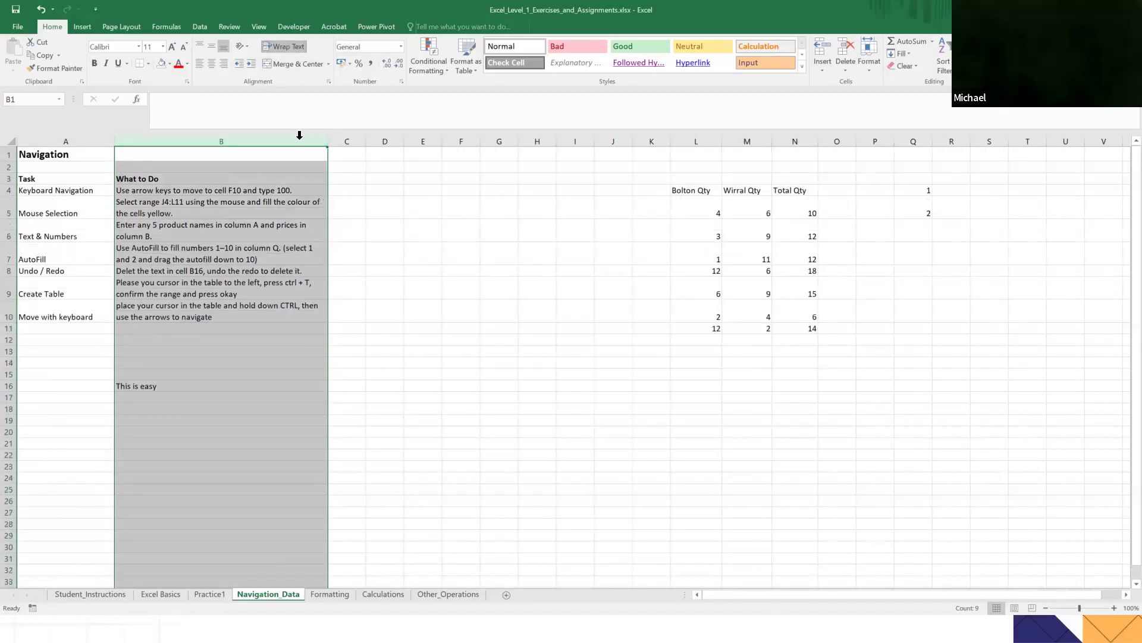
{"action": "left_click_drag", "start_coordinate": [332, 141], "coordinate": [351, 141]}
{"action": "left_click", "coordinate": [244, 207]}
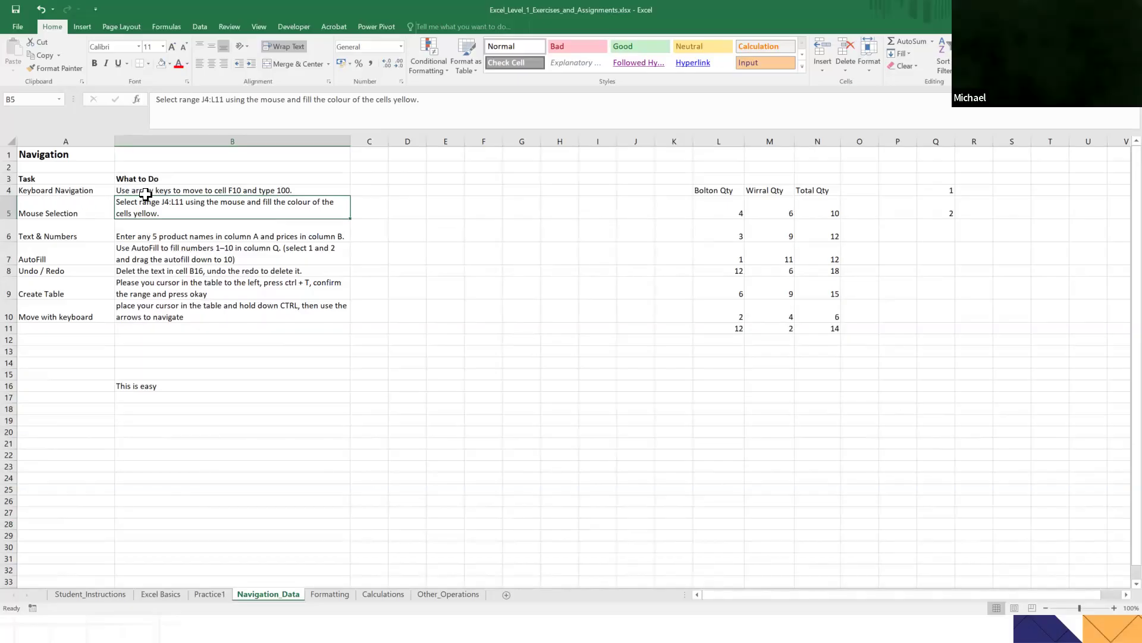
Starting from cell B4, move cell by cell to F10 and enter 100 there.
{"action": "left_click", "coordinate": [190, 189]}
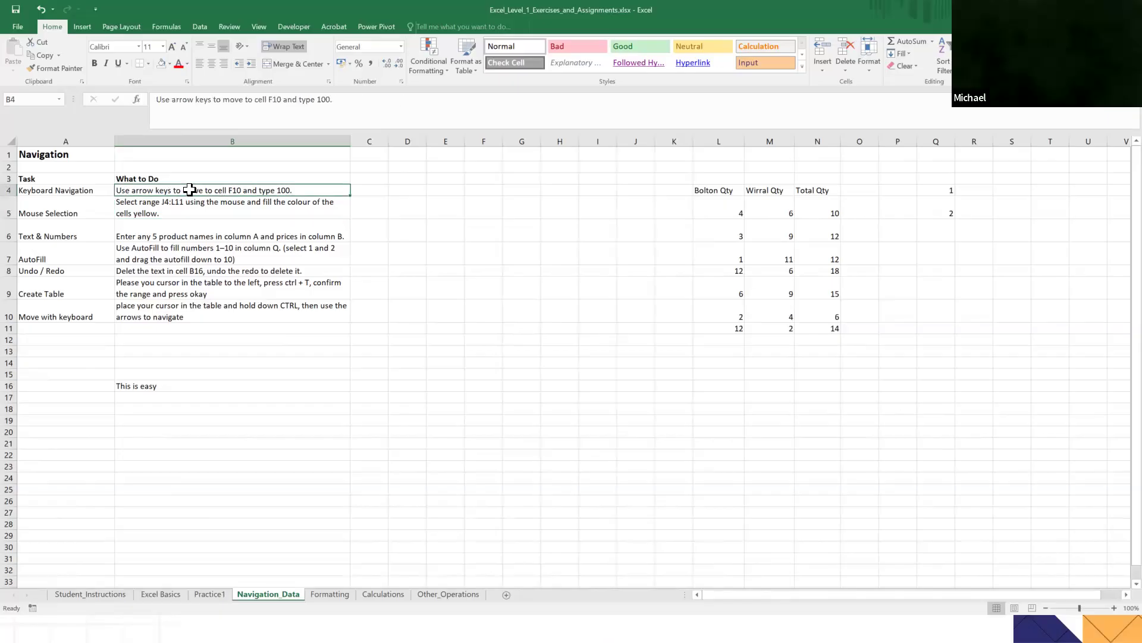
{"action": "key", "text": "Right"}
{"action": "key", "text": "Right"}
{"action": "key", "text": "Right"}
{"action": "key", "text": "Right"}
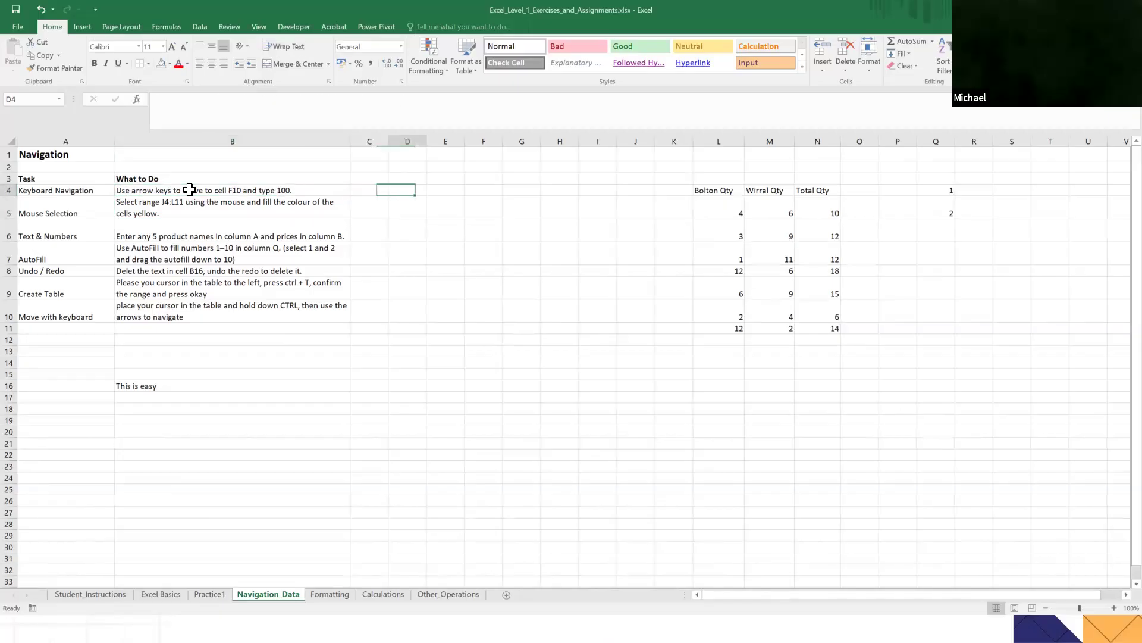
{"action": "key", "text": "Down"}
{"action": "key", "text": "Down"}
{"action": "key", "text": "Down"}
{"action": "key", "text": "Down"}
{"action": "key", "text": "Down"}
{"action": "key", "text": "Down"}
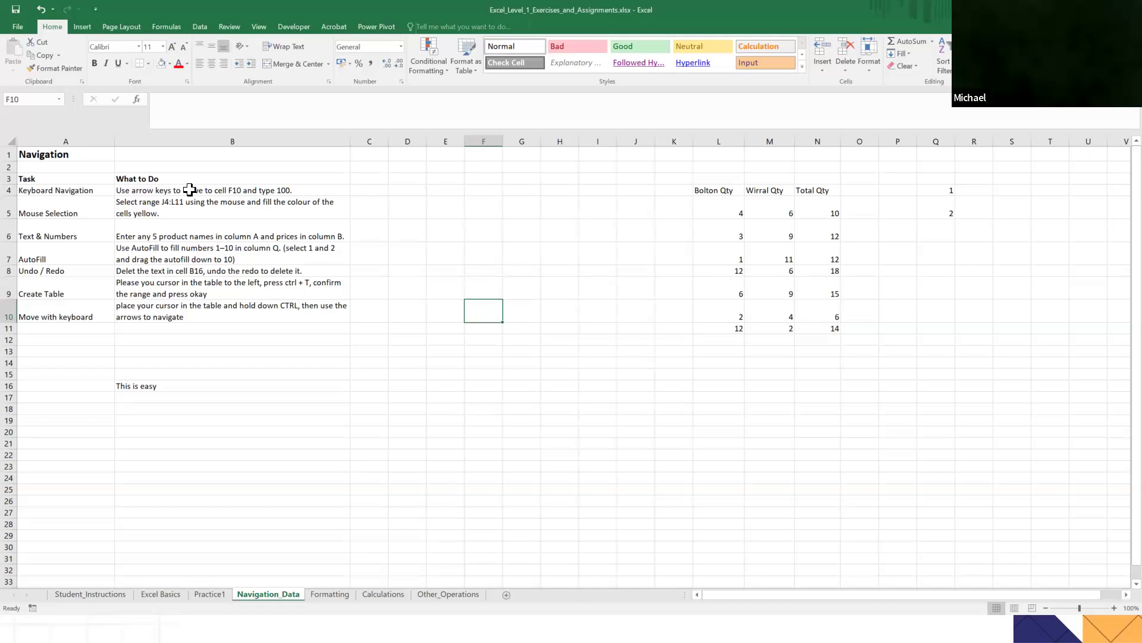
{"action": "type", "text": "1"}
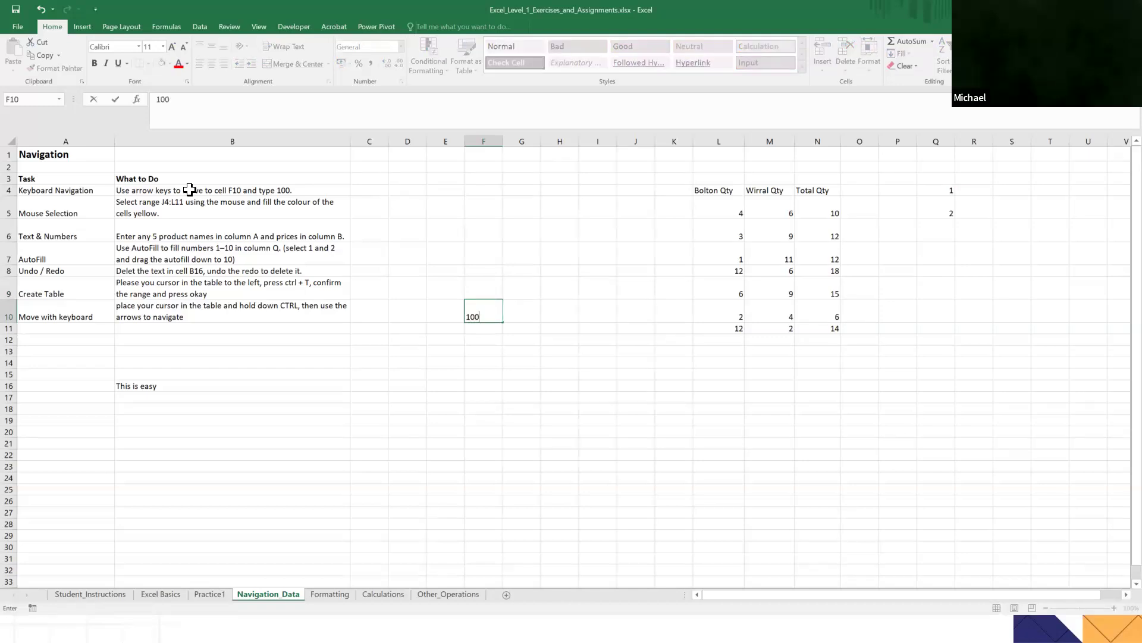
{"action": "type", "text": "00"}
{"action": "key", "text": "Return"}
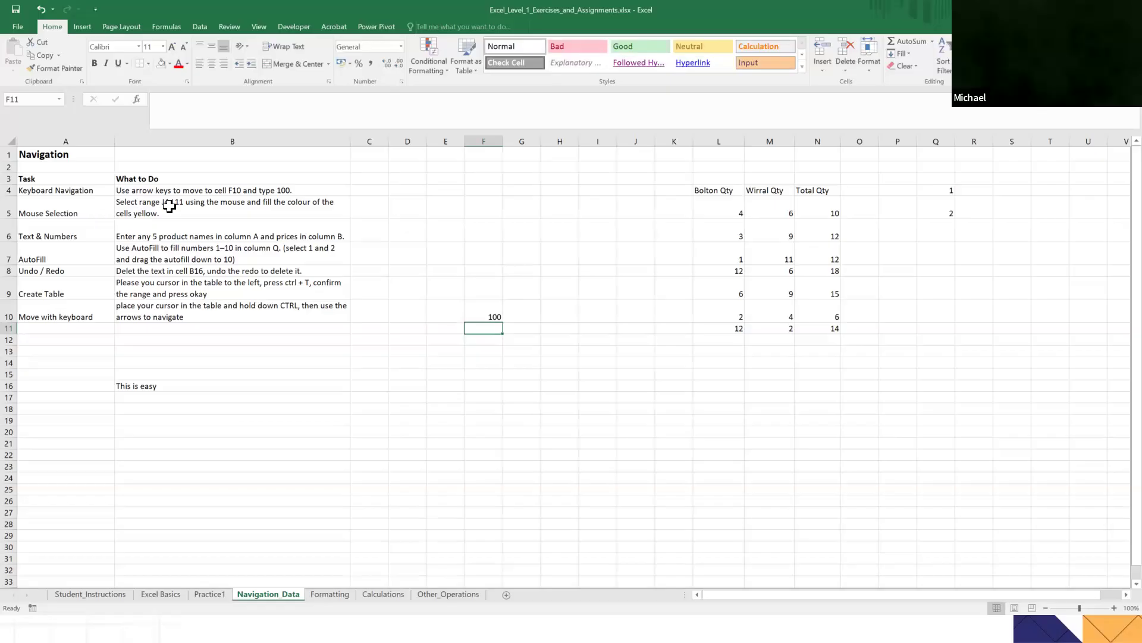
Fill the quantity table in L4:N11 with the standard yellow colour.
{"action": "left_click", "coordinate": [169, 205]}
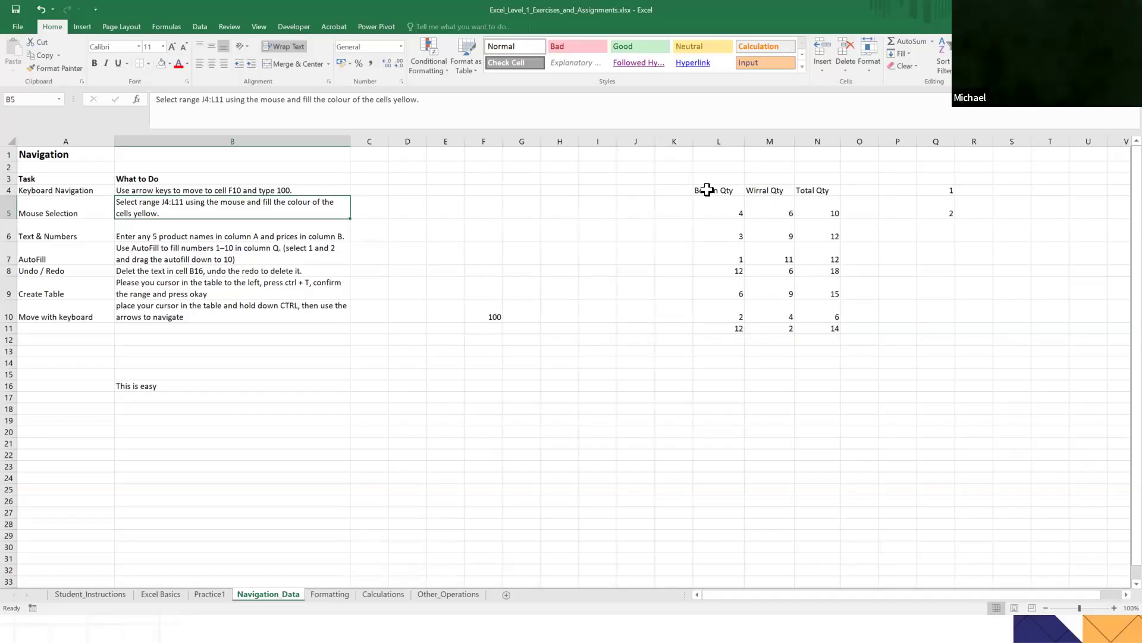
{"action": "left_click", "coordinate": [707, 189]}
{"action": "left_click_drag", "start_coordinate": [707, 189], "coordinate": [810, 329]}
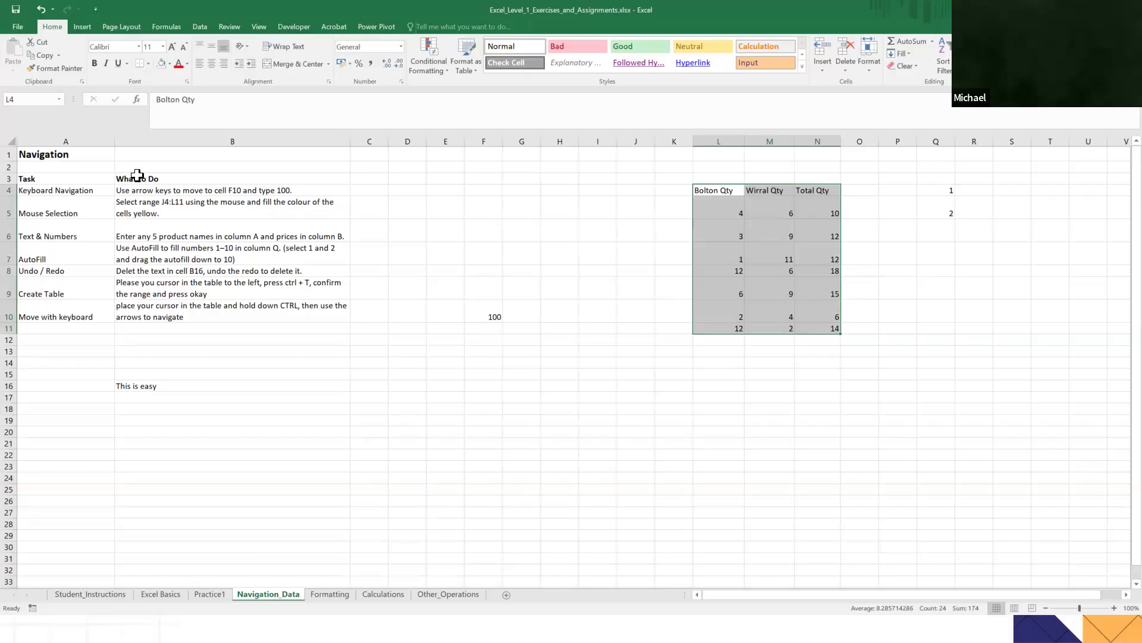
{"action": "left_click", "coordinate": [170, 62]}
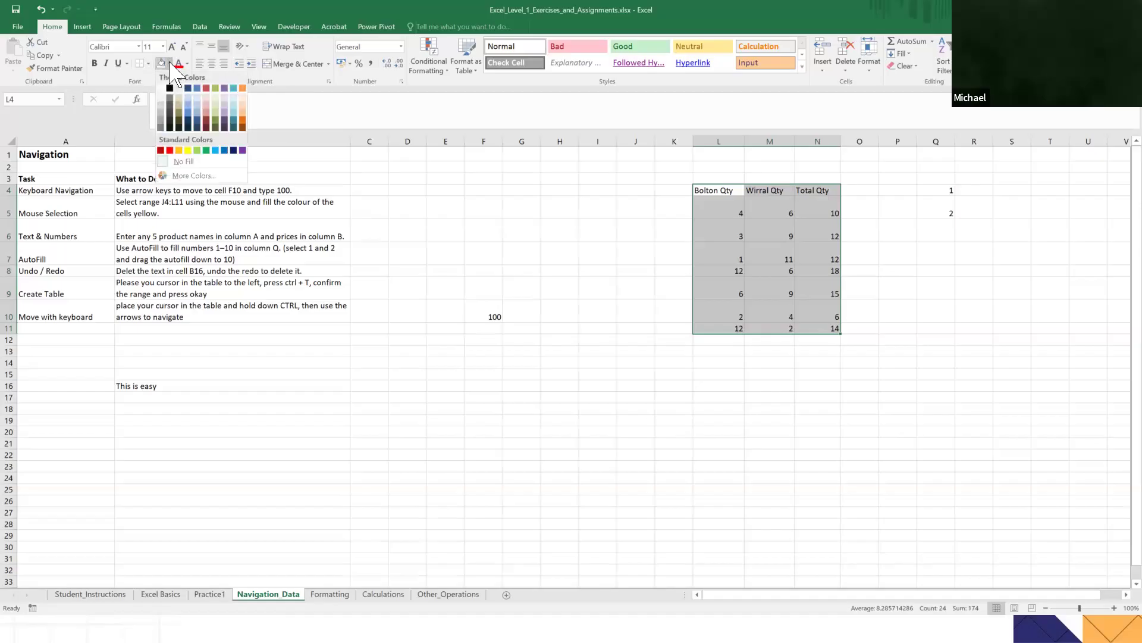
{"action": "left_click", "coordinate": [188, 150]}
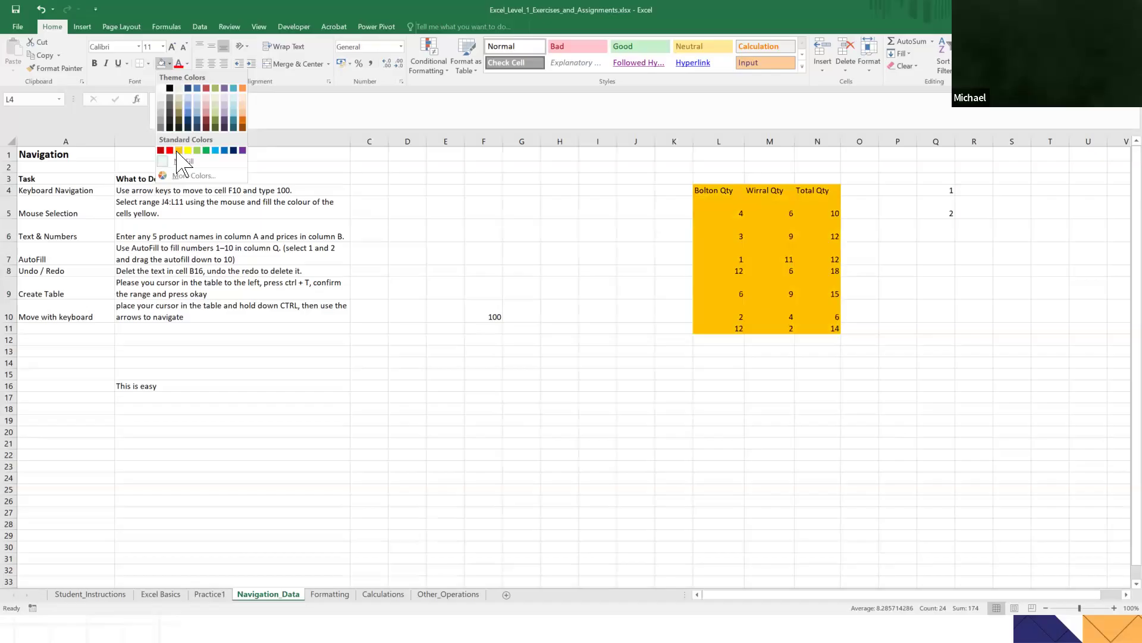
{"action": "left_click", "coordinate": [188, 150]}
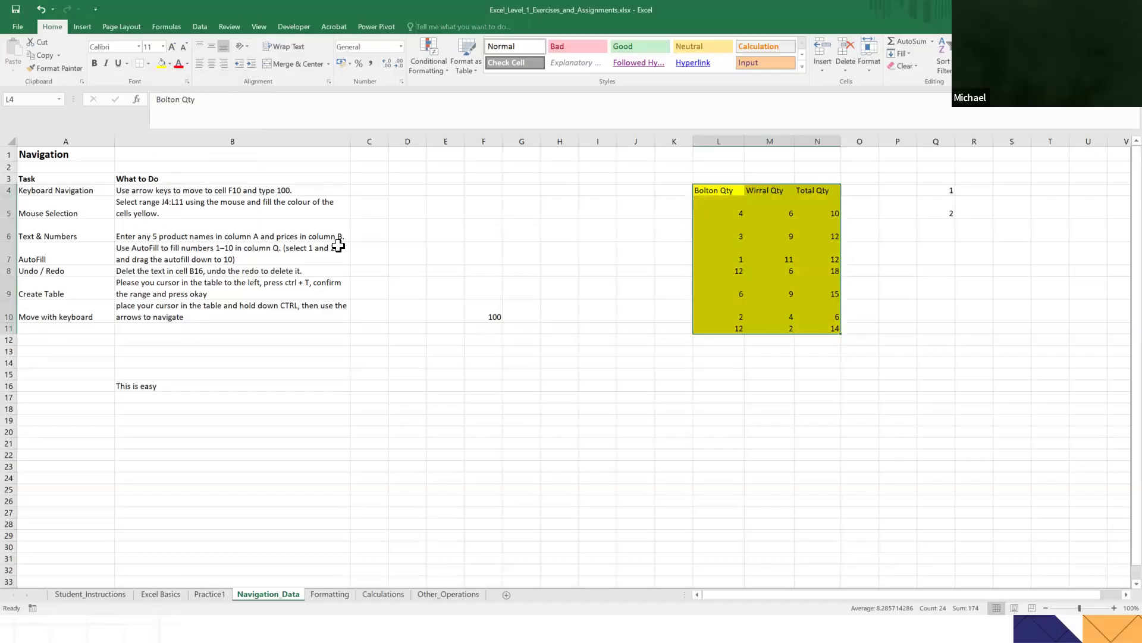
{"action": "left_click", "coordinate": [485, 279]}
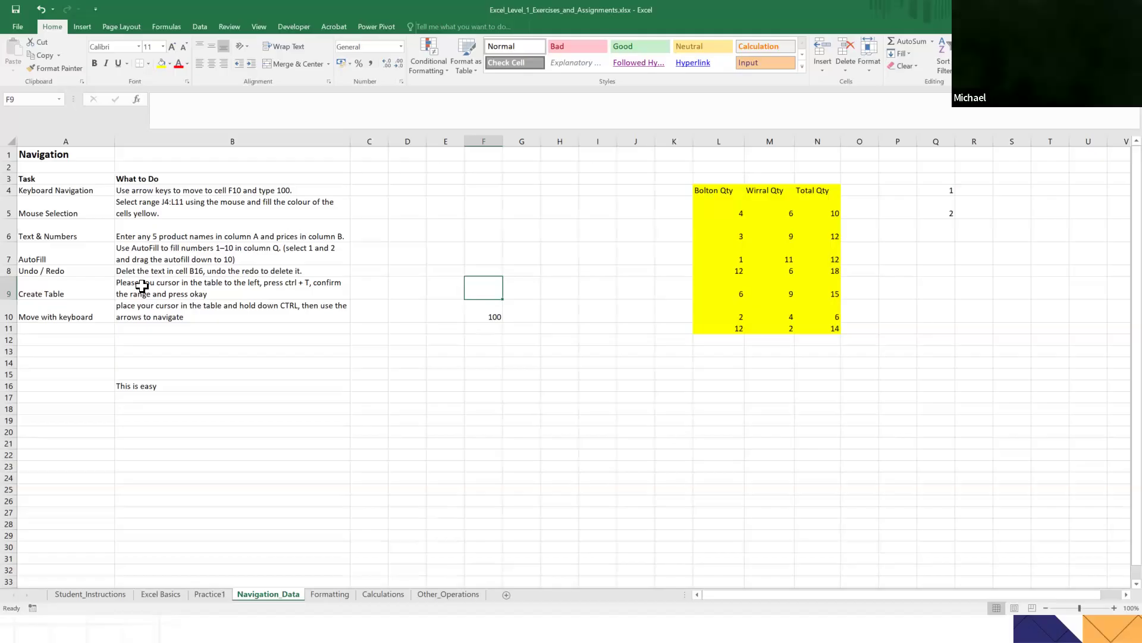
Enter the product Biscuit with price 2 in A18:B18 and Bread with price 4 in A19:B19.
{"action": "left_click", "coordinate": [59, 409]}
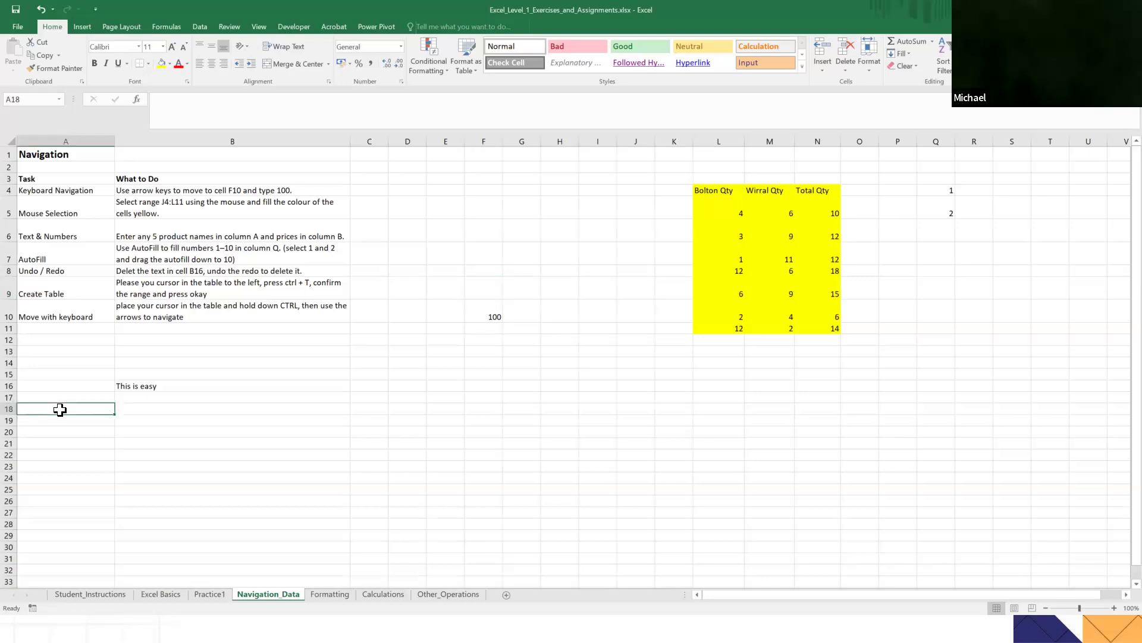
{"action": "type", "text": "Biscuit"}
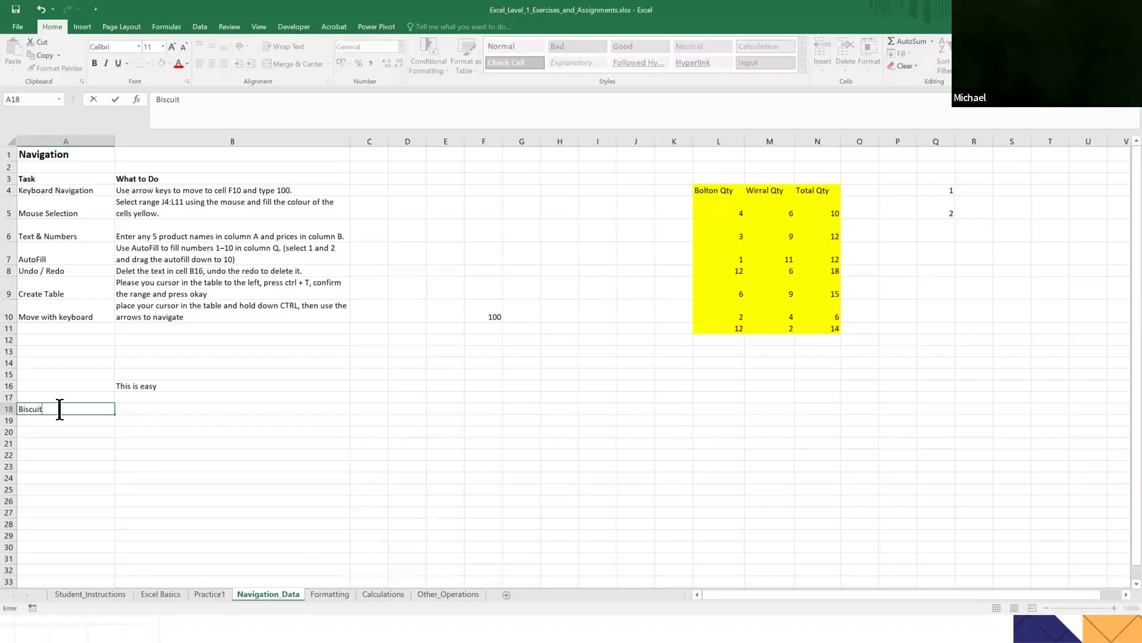
{"action": "key", "text": "Tab"}
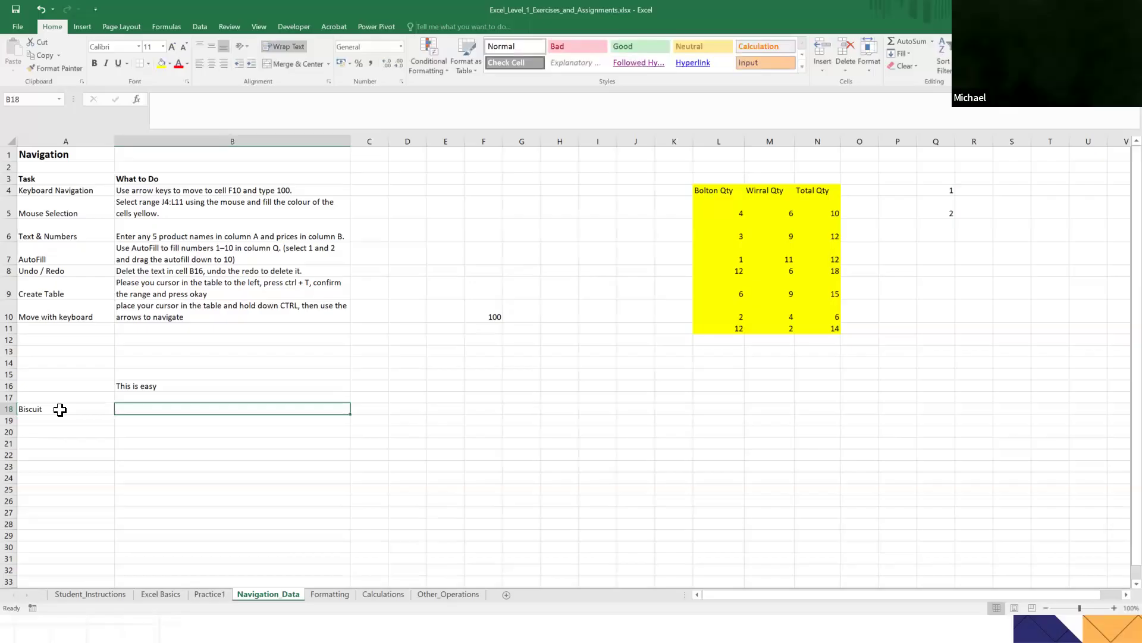
{"action": "type", "text": "2"}
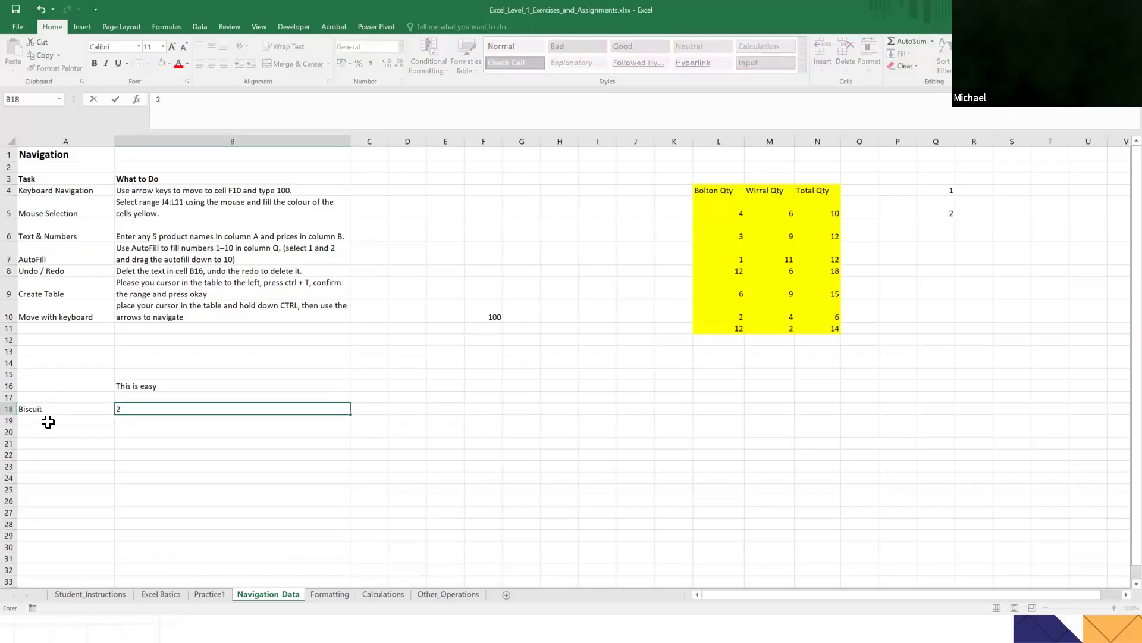
{"action": "left_click", "coordinate": [49, 422]}
{"action": "type", "text": "Bread"}
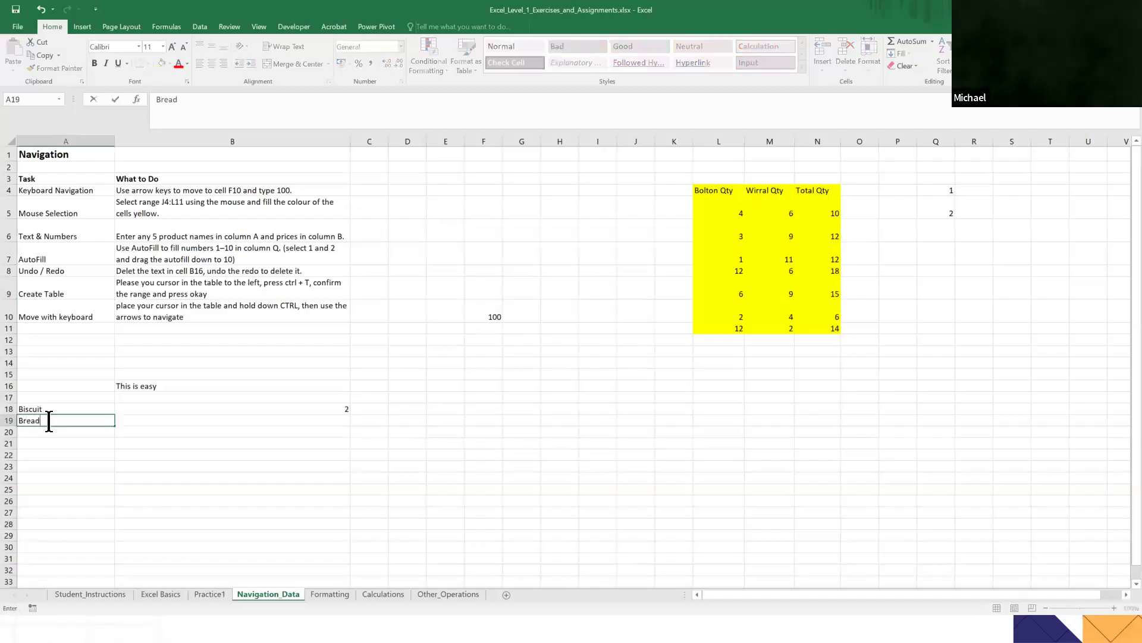
{"action": "left_click", "coordinate": [139, 422]}
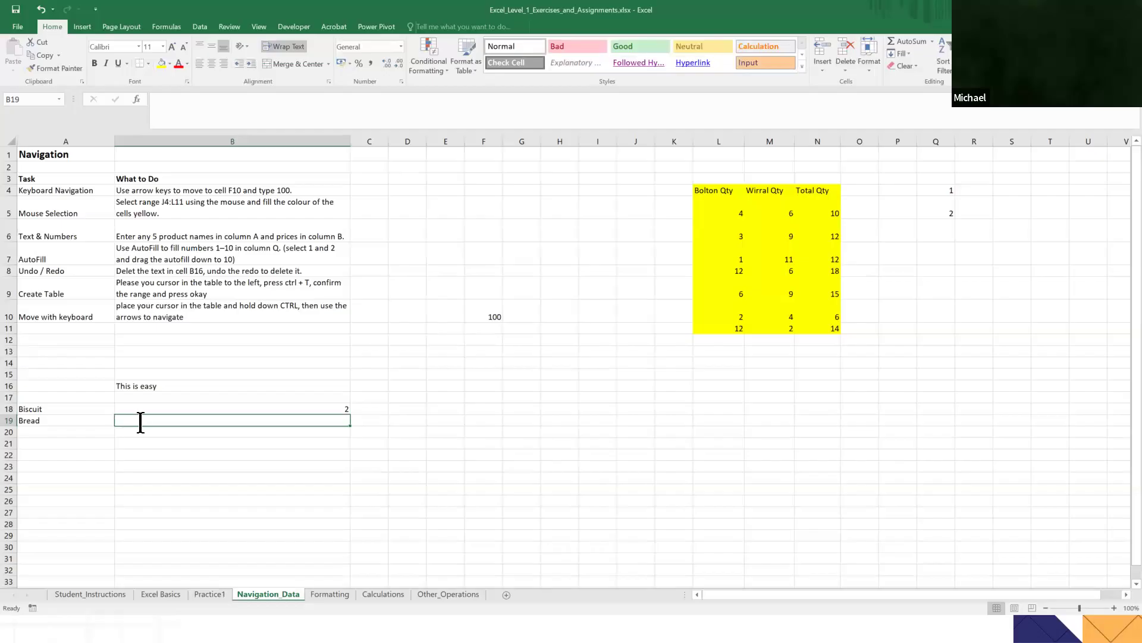
{"action": "type", "text": "4"}
Add Ice Cream with price 6 in row 20 and Spaghetti with price 0.99 in row 21 of the product list.
{"action": "left_click", "coordinate": [50, 432]}
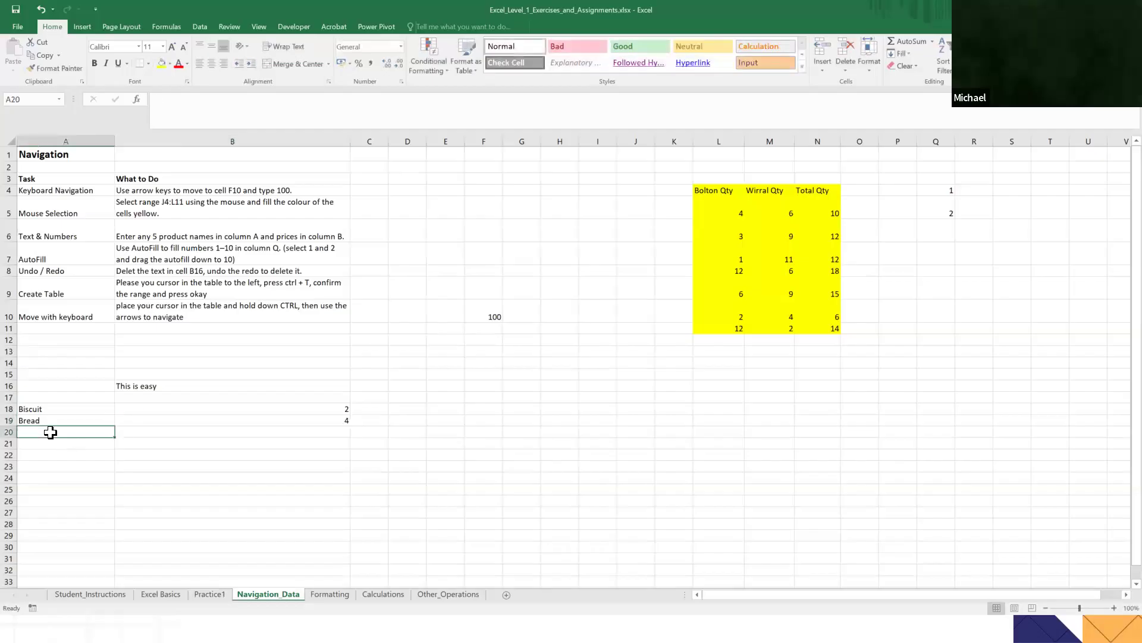
{"action": "type", "text": "Ice Cream"}
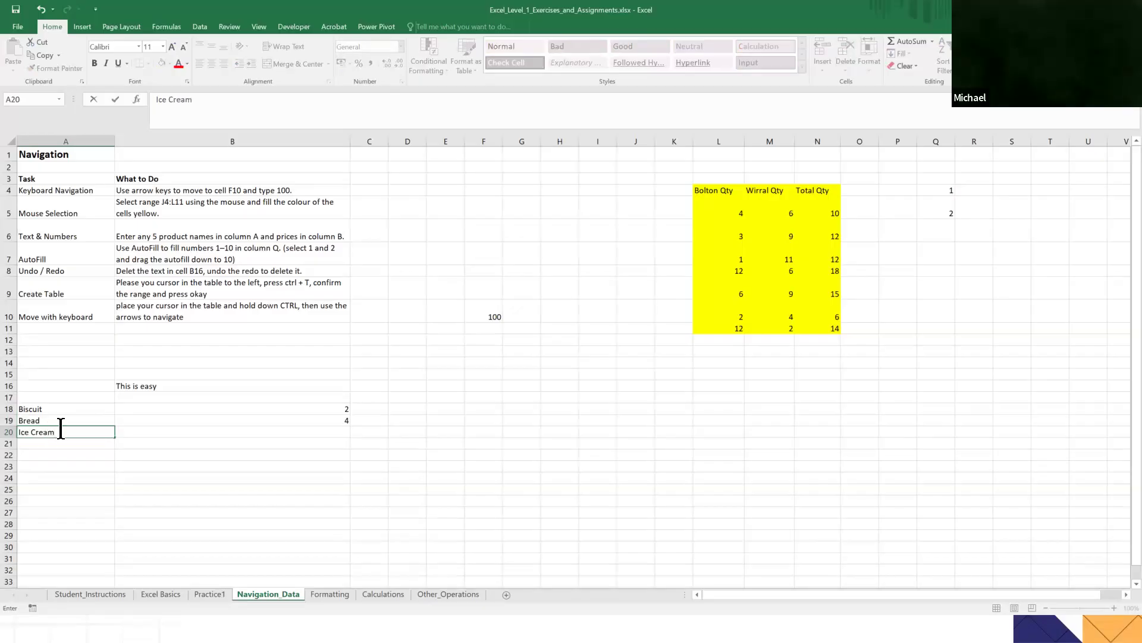
{"action": "left_click", "coordinate": [149, 430]}
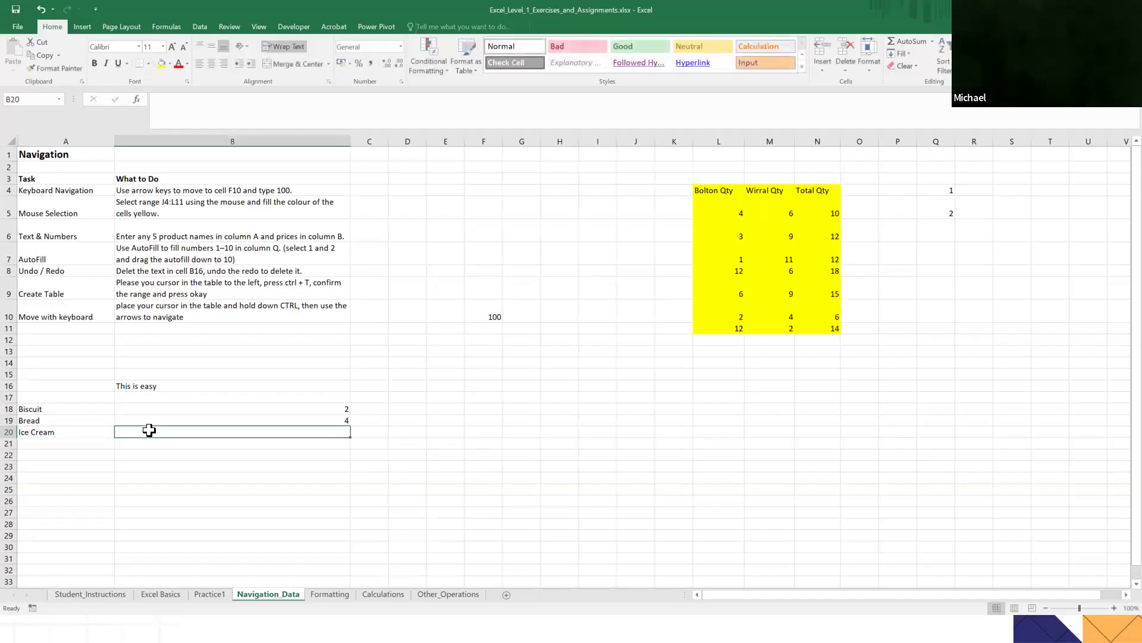
{"action": "type", "text": "6"}
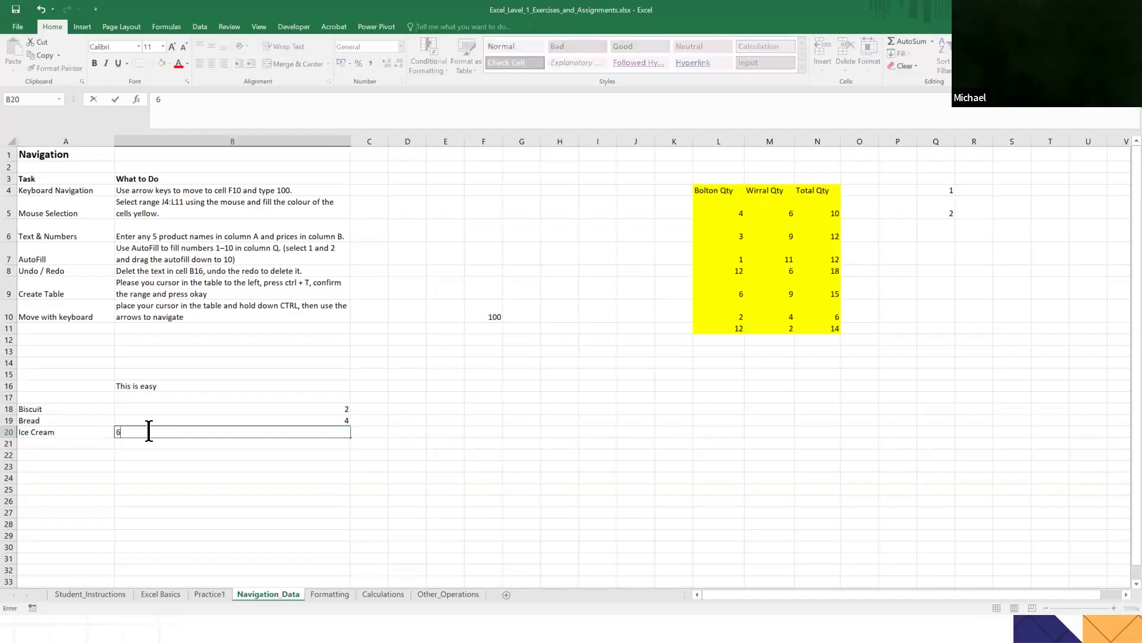
{"action": "left_click", "coordinate": [54, 440]}
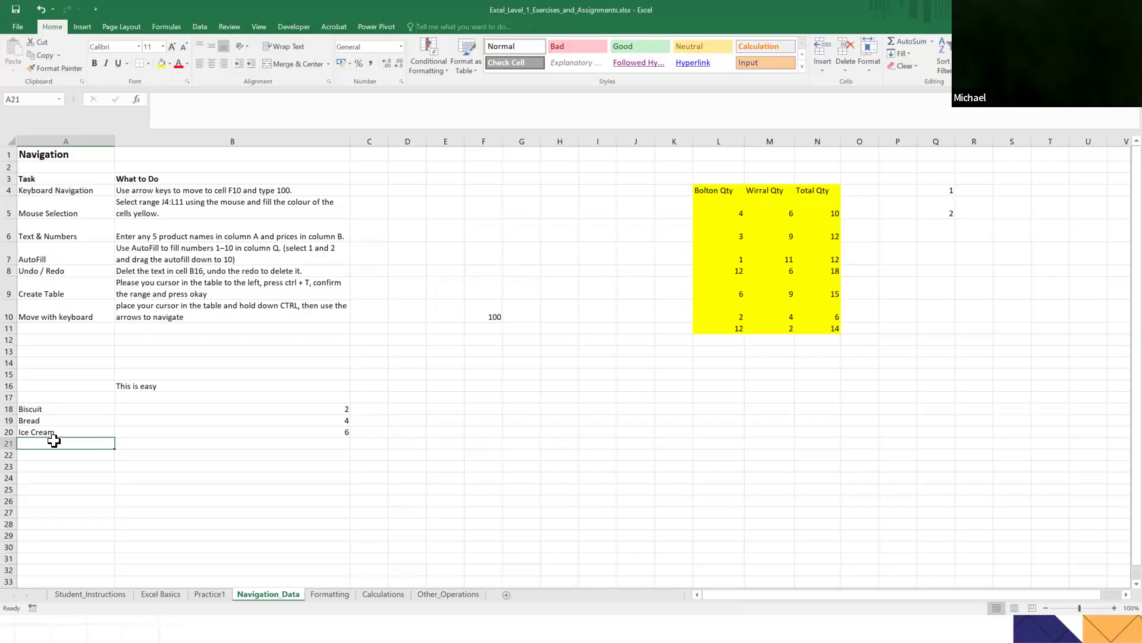
{"action": "type", "text": "S"}
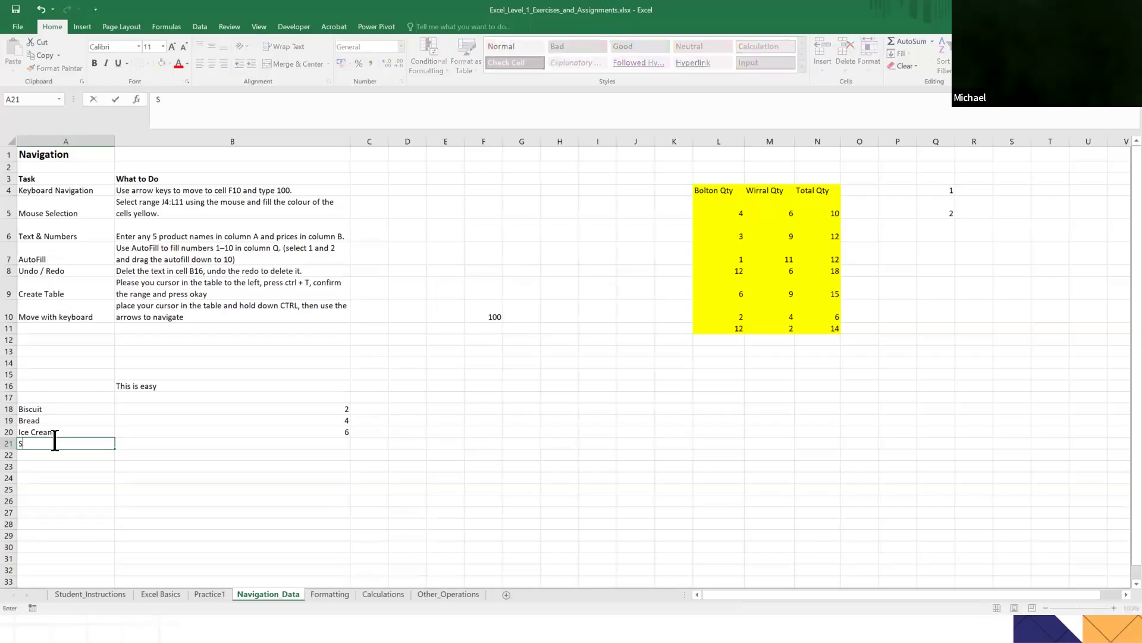
{"action": "type", "text": "paghetti"}
{"action": "left_click", "coordinate": [149, 443]}
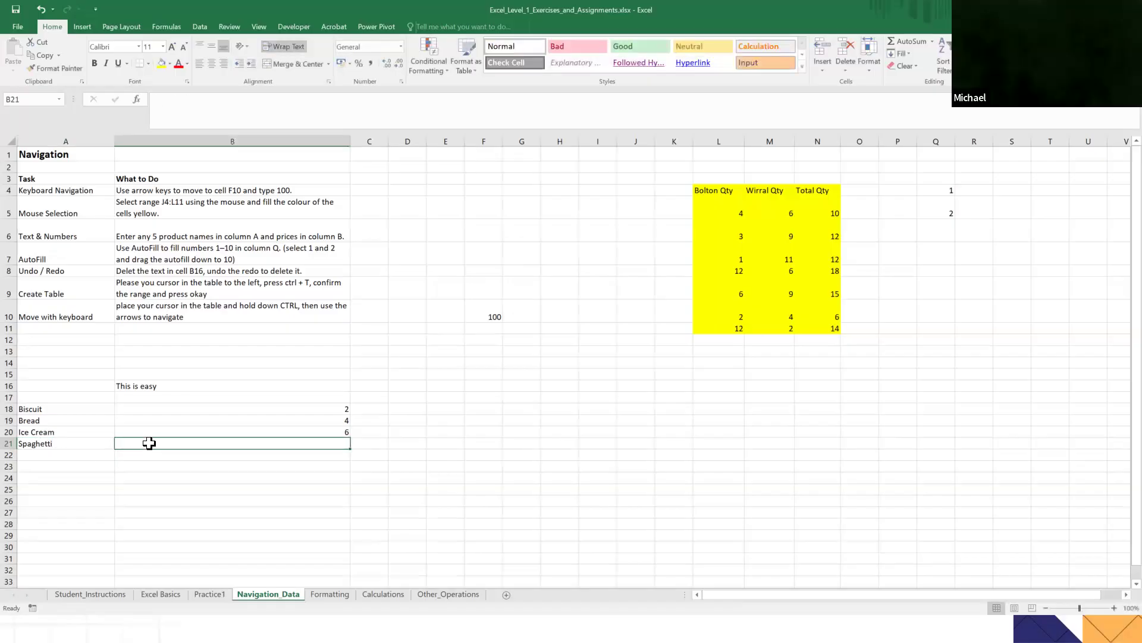
{"action": "type", "text": "0"}
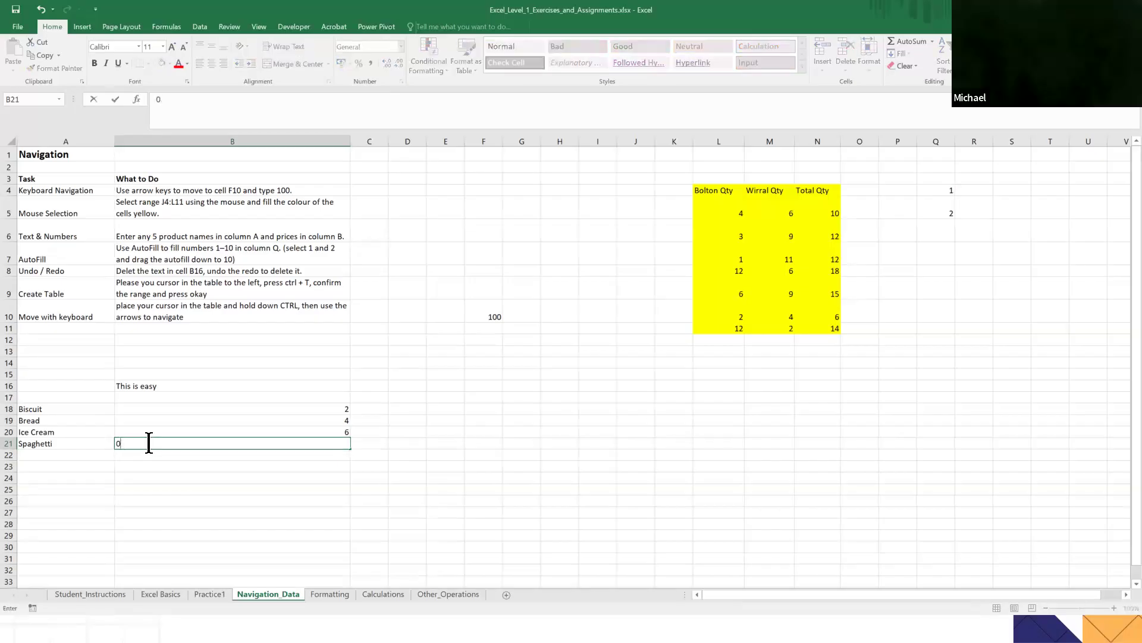
{"action": "type", "text": ".99"}
Add Chicken with price 4 in A22:B22 as the fifth product.
{"action": "left_click", "coordinate": [73, 456]}
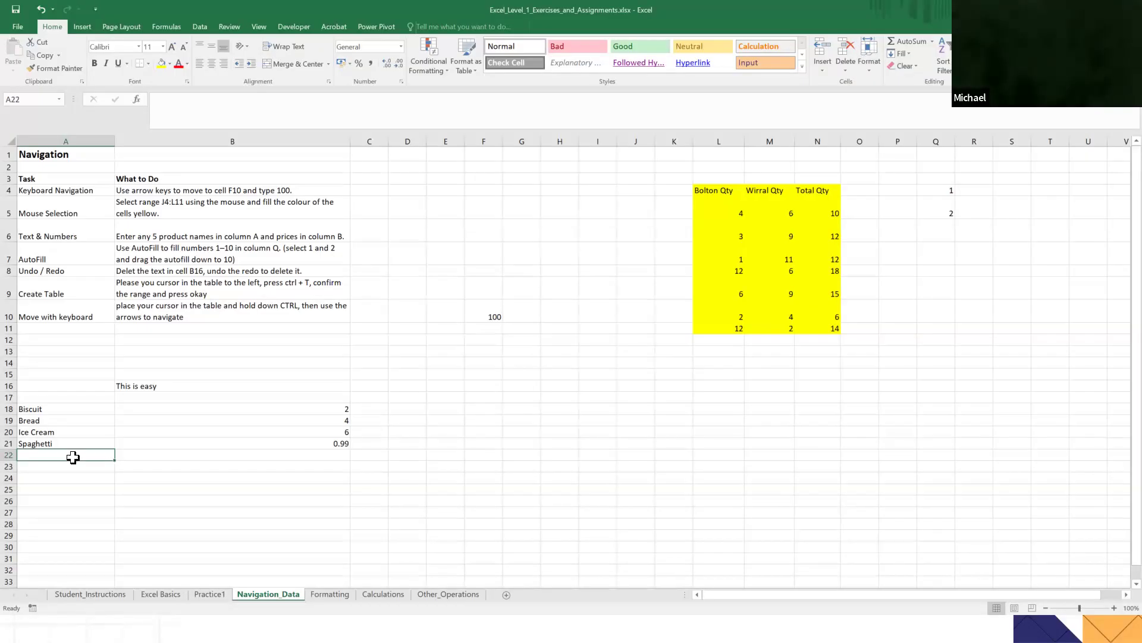
{"action": "type", "text": "Chicken"}
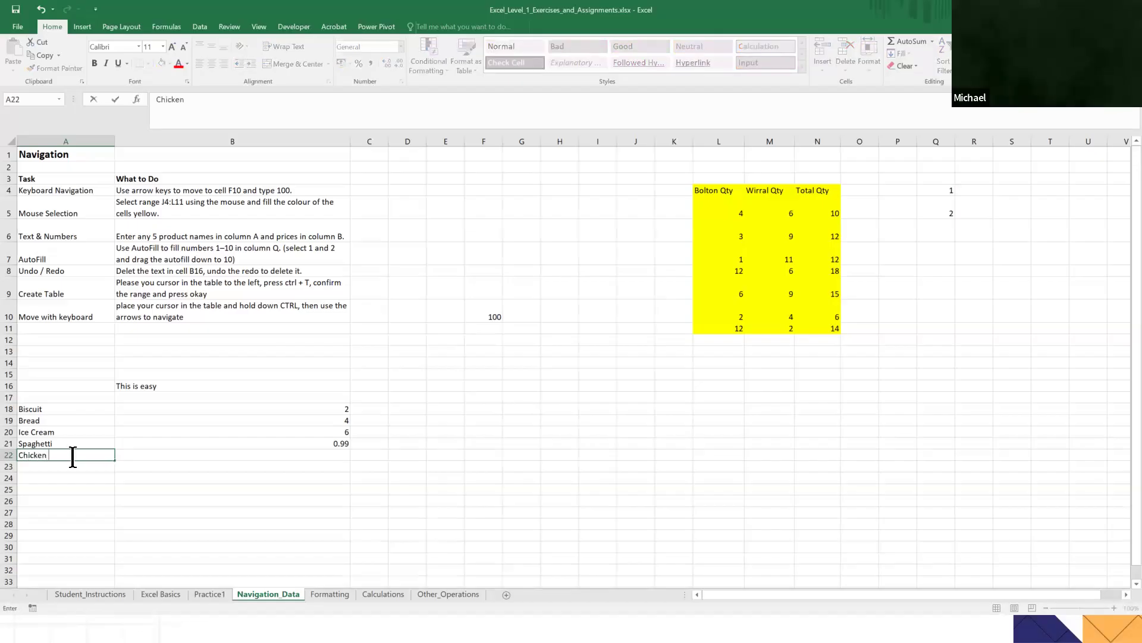
{"action": "left_click", "coordinate": [250, 456]}
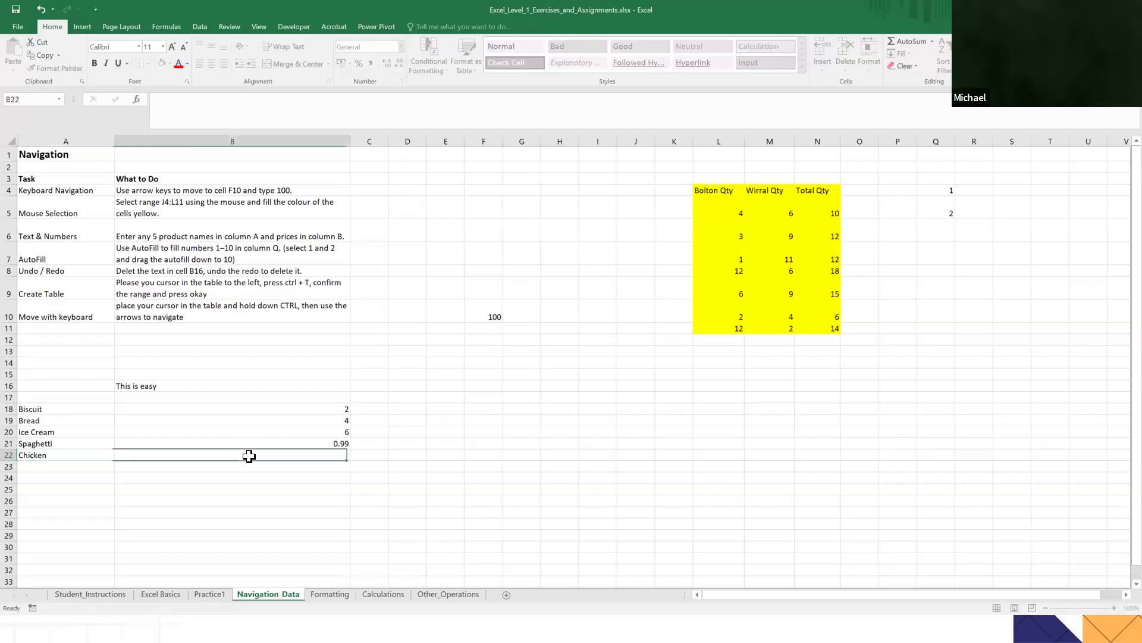
{"action": "type", "text": "4"}
{"action": "left_click", "coordinate": [316, 485]}
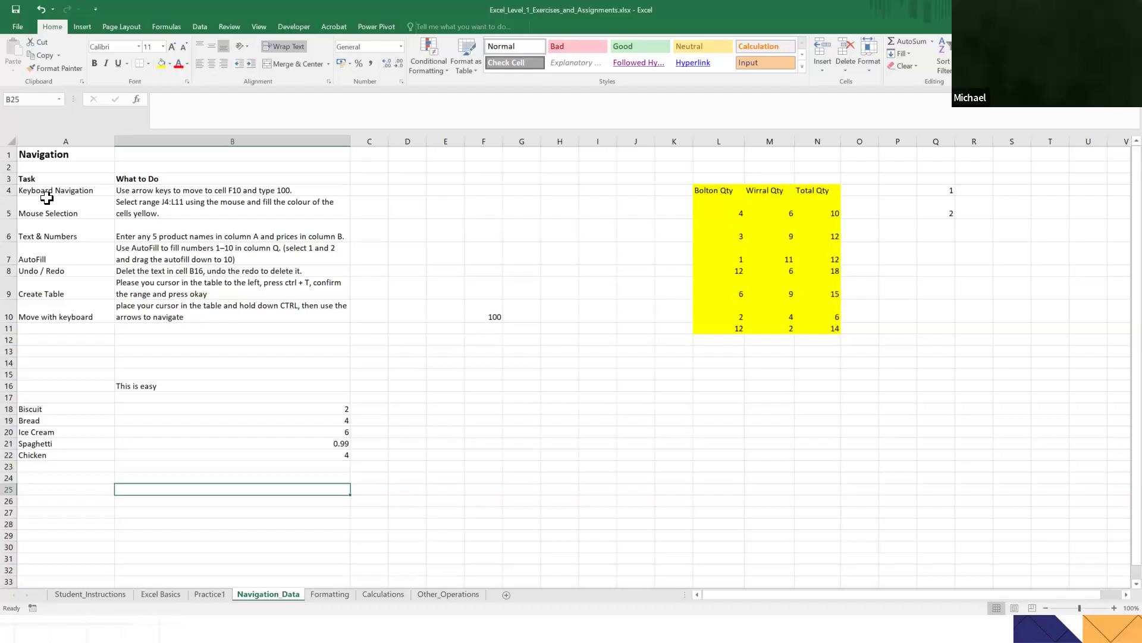
Top-align the text of the task table in A3:B10.
{"action": "left_click", "coordinate": [33, 180]}
{"action": "left_click_drag", "start_coordinate": [34, 179], "coordinate": [226, 316]}
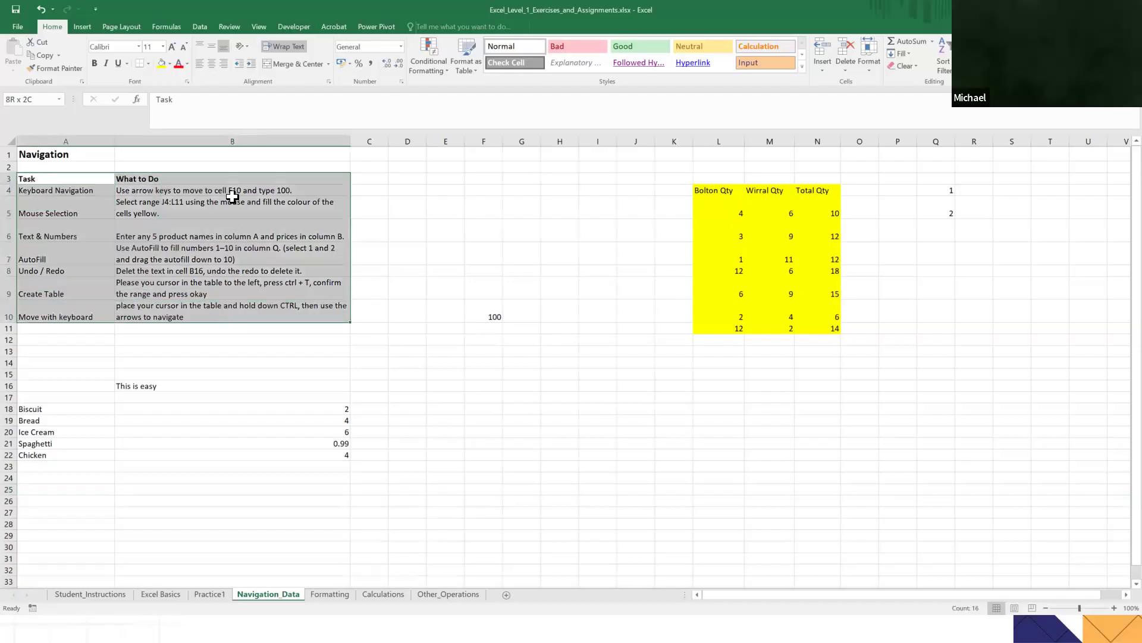
{"action": "left_click", "coordinate": [200, 46]}
{"action": "left_click", "coordinate": [162, 271]}
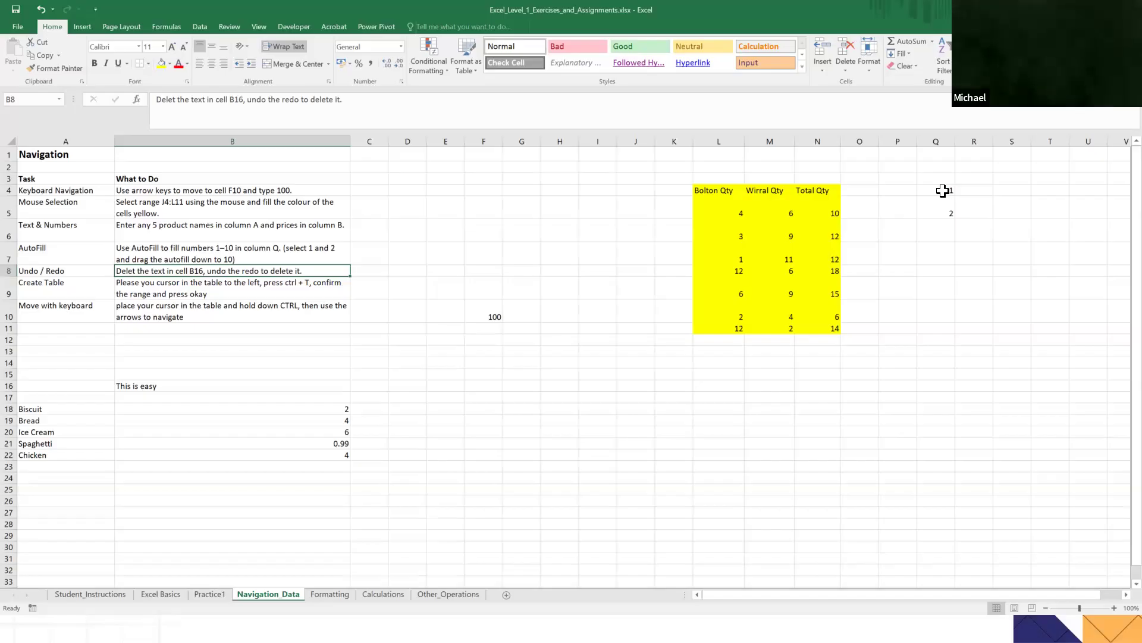
AutoFill the series from Q4:Q5 down to 10 in Q13 and top-align the numbers.
{"action": "left_click_drag", "start_coordinate": [943, 190], "coordinate": [942, 207]}
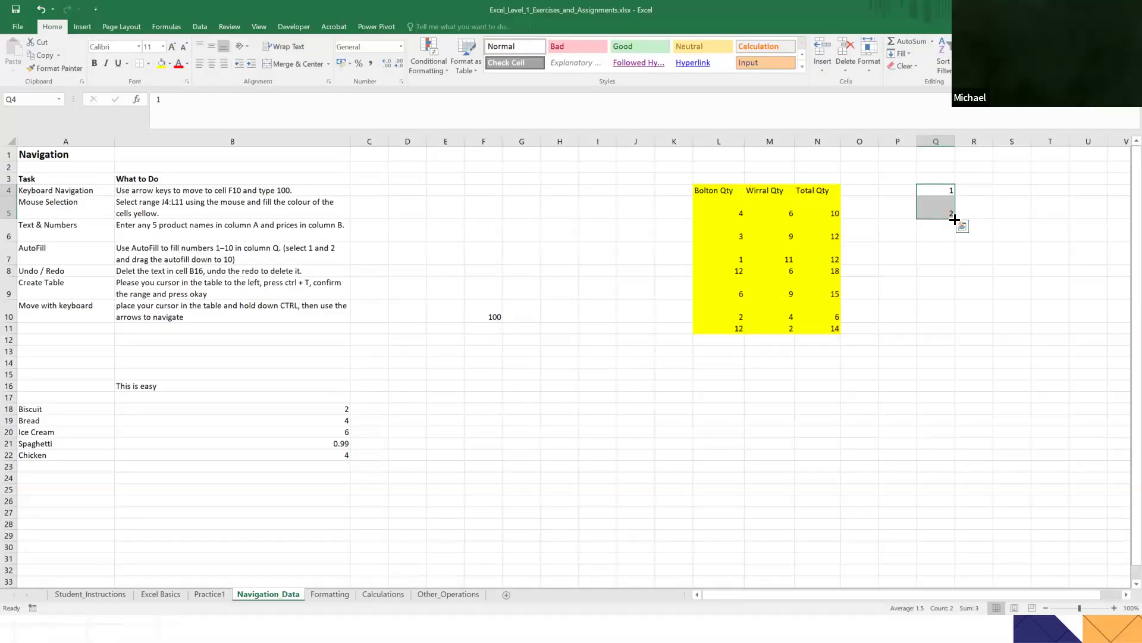
{"action": "left_click_drag", "start_coordinate": [954, 220], "coordinate": [951, 354]}
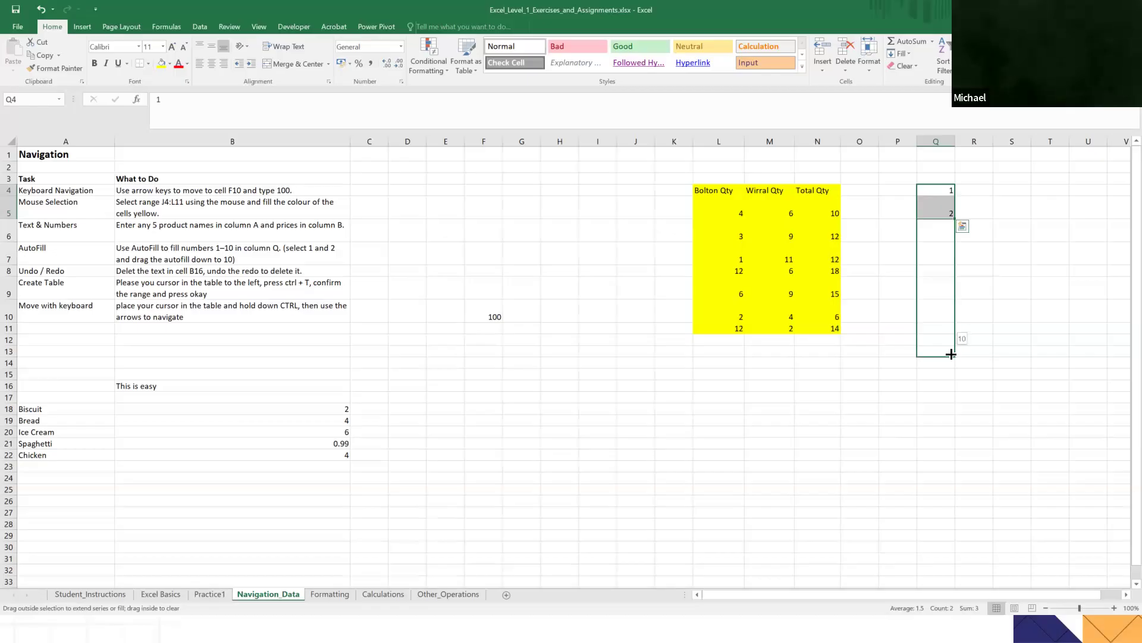
{"action": "left_click_drag", "start_coordinate": [950, 354], "coordinate": [951, 354]}
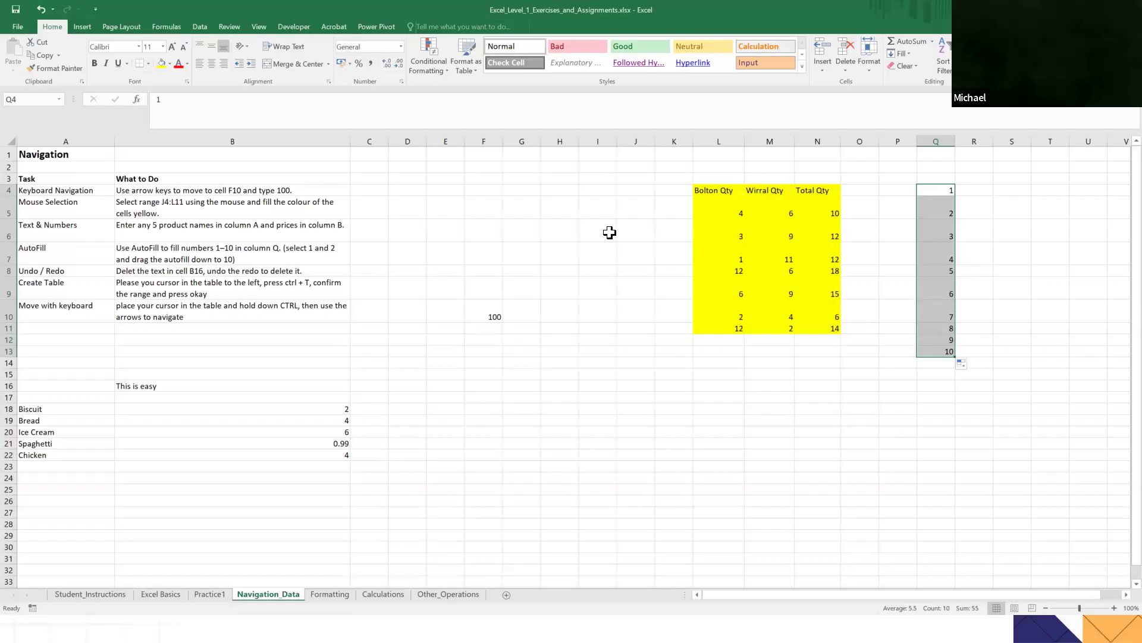
{"action": "left_click", "coordinate": [200, 46]}
{"action": "left_click", "coordinate": [730, 374]}
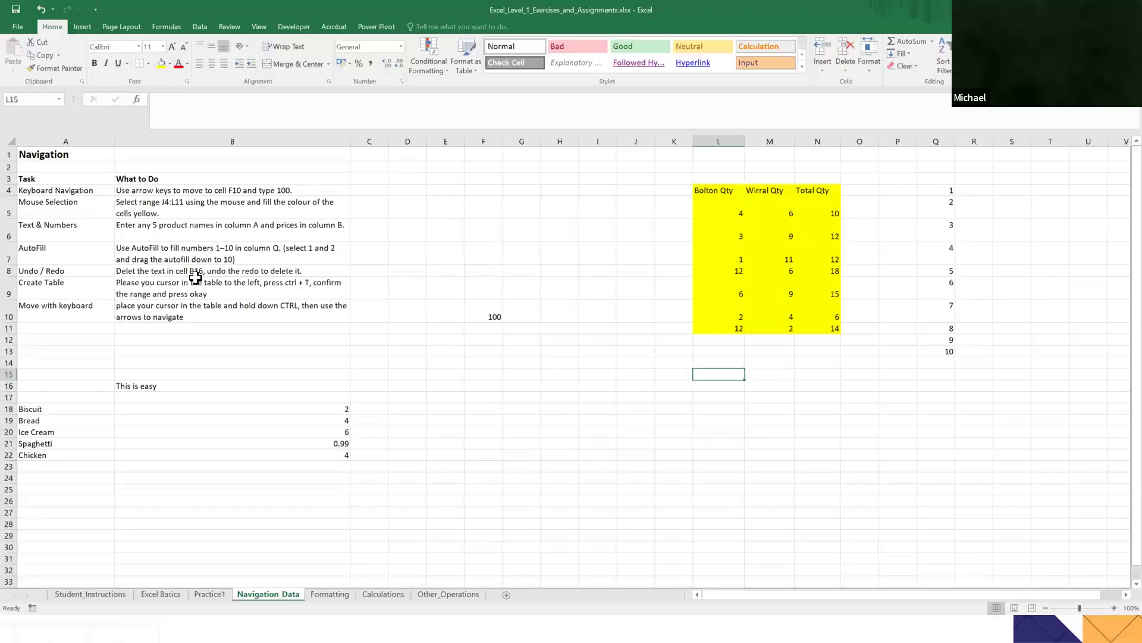
Delete the text in cell B16 and undo the deletion.
{"action": "left_click", "coordinate": [146, 387]}
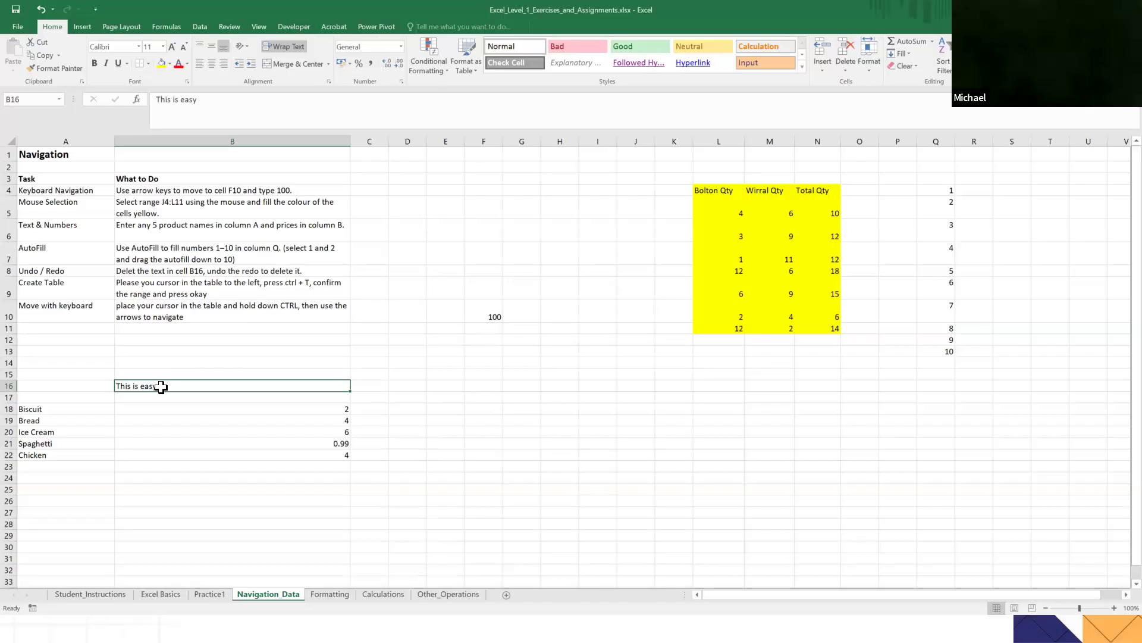
{"action": "key", "text": "Delete"}
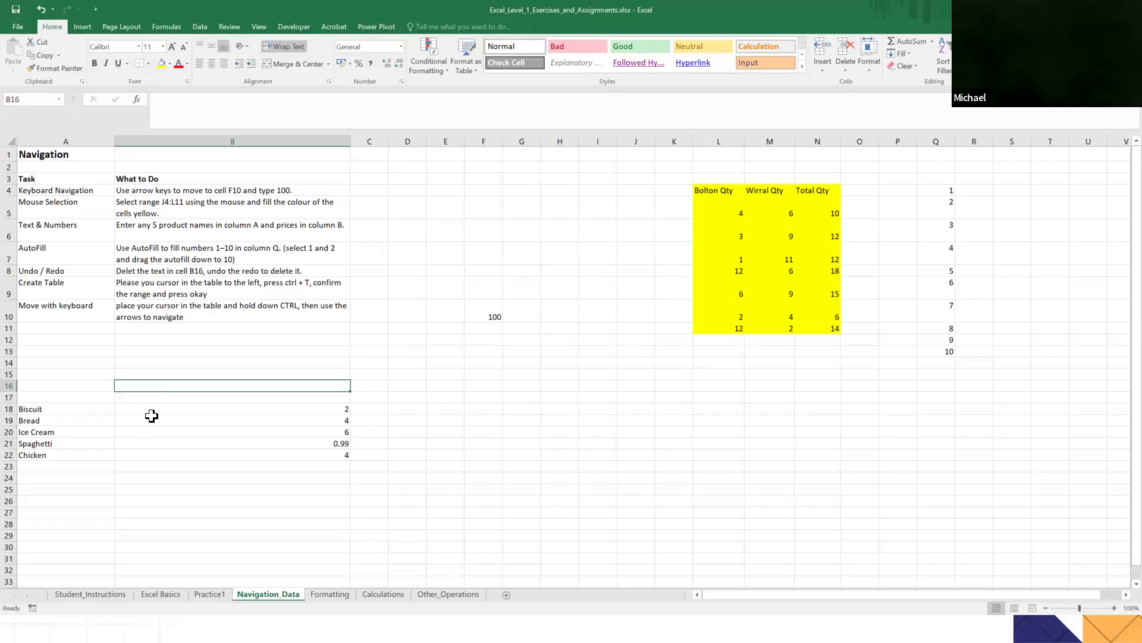
{"action": "left_click", "coordinate": [40, 9]}
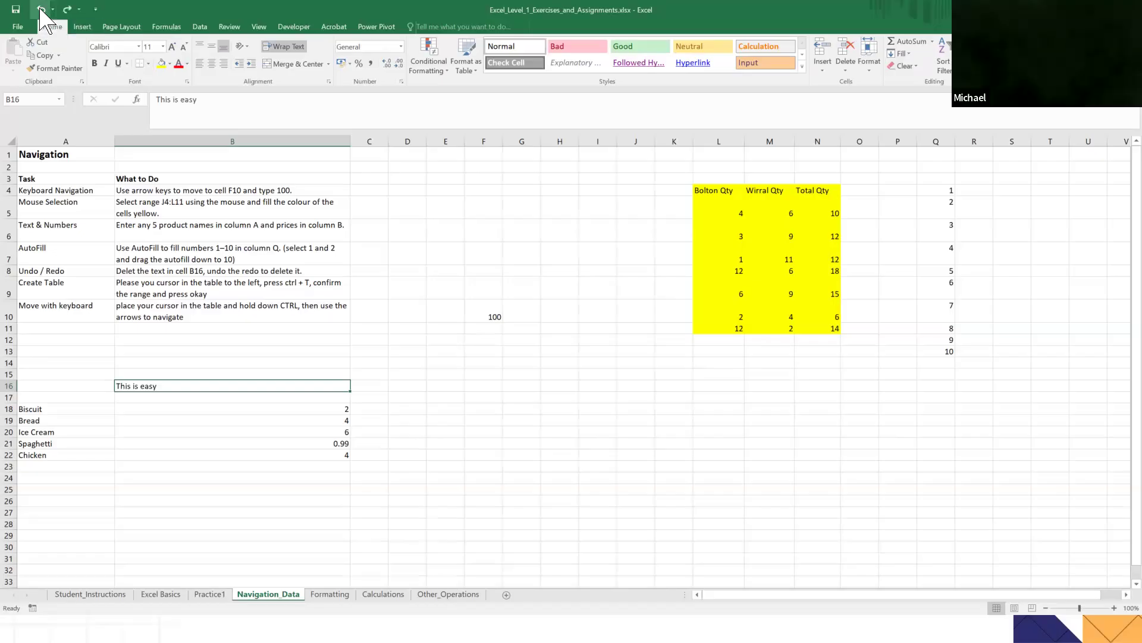
{"action": "left_click", "coordinate": [198, 462]}
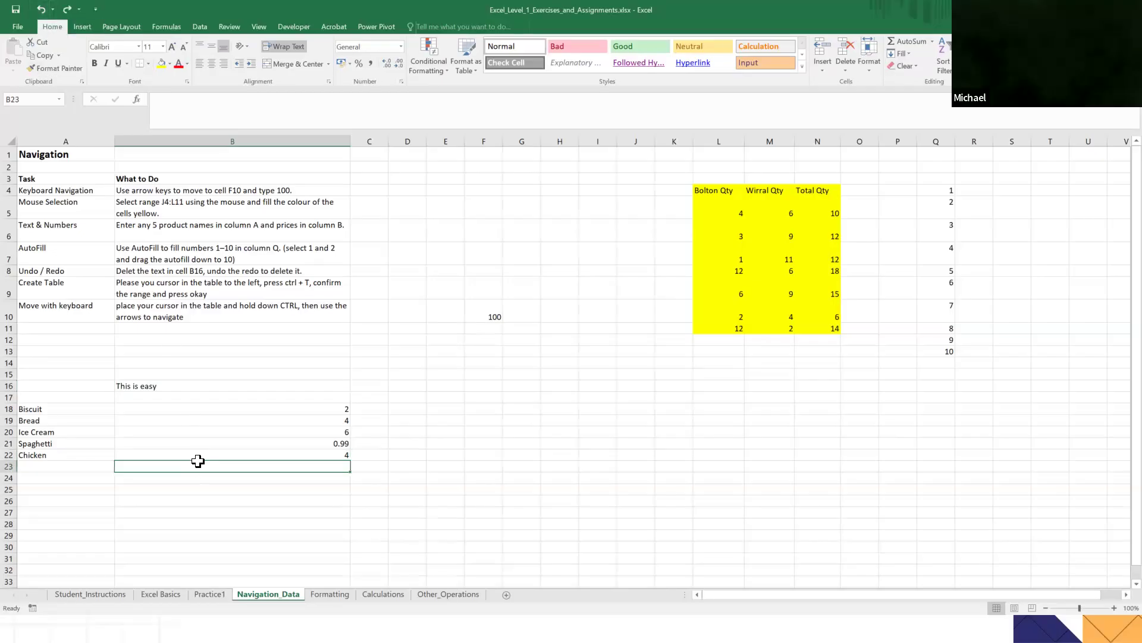
Redo the deletion of the text in cell B16.
{"action": "left_click", "coordinate": [148, 387]}
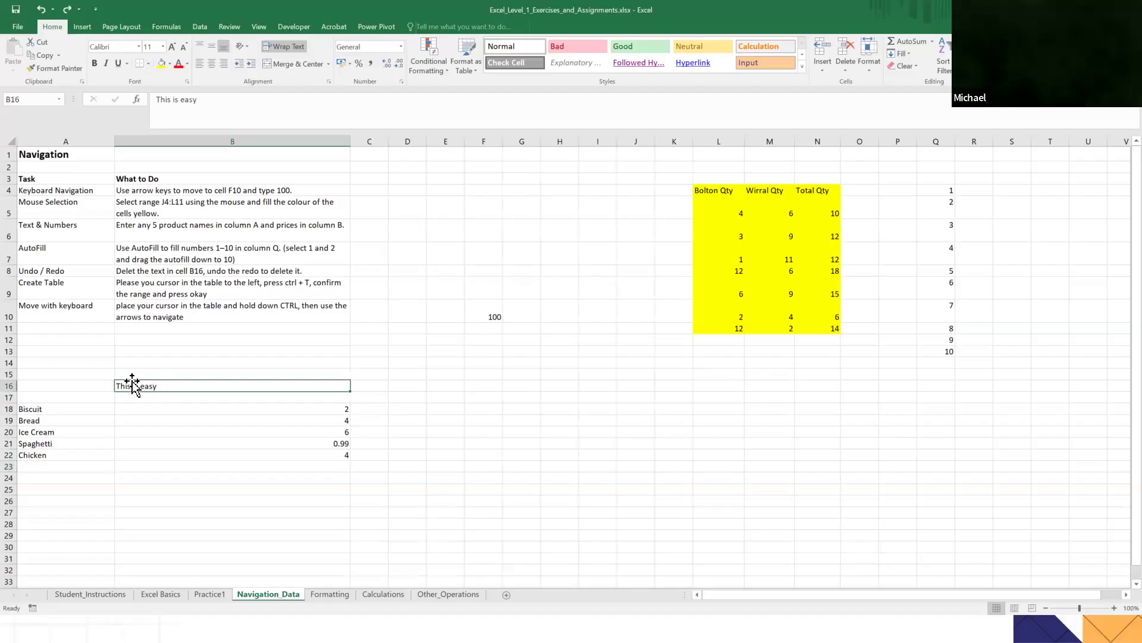
{"action": "left_click", "coordinate": [67, 11]}
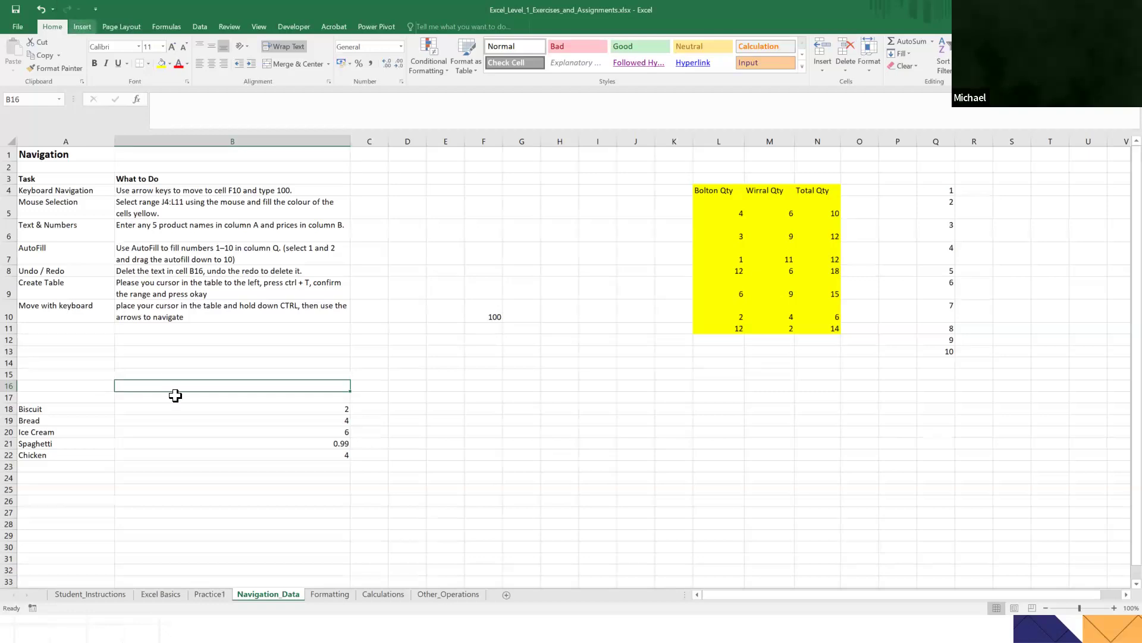
{"action": "left_click", "coordinate": [204, 432]}
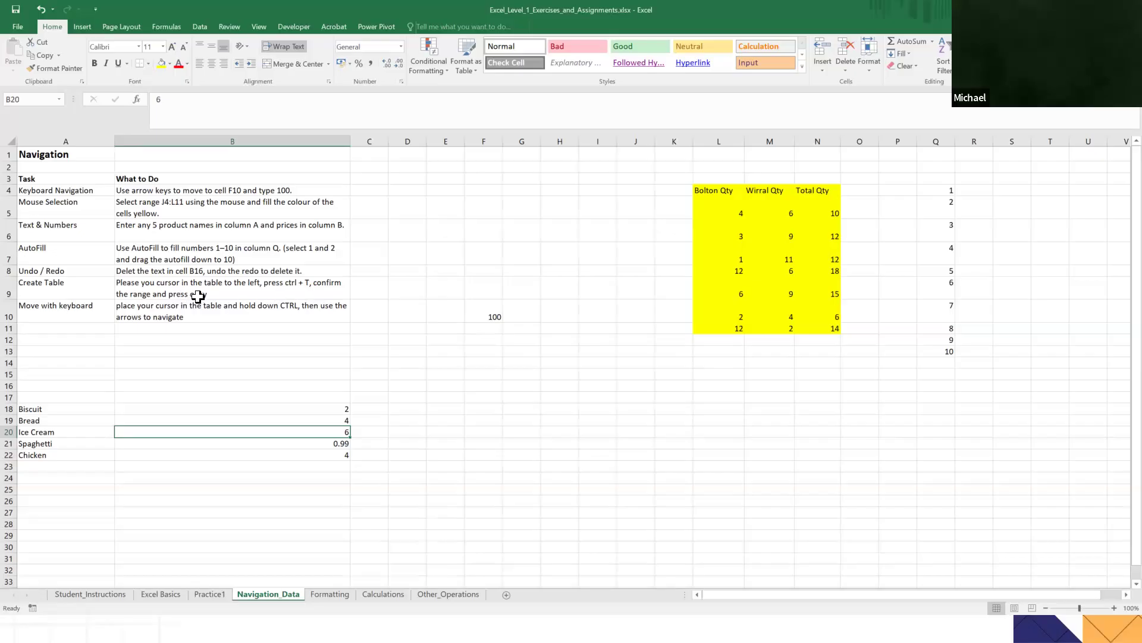
Remove the yellow fill from the quantity table in L4:N11 by setting it to No Fill.
{"action": "left_click", "coordinate": [758, 259]}
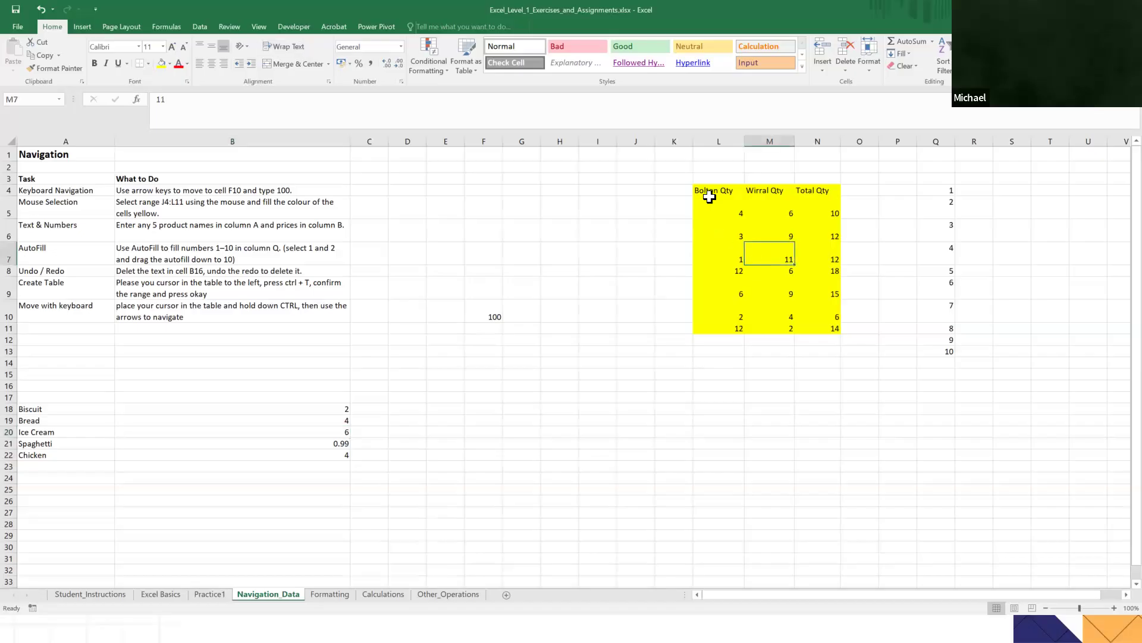
{"action": "left_click_drag", "start_coordinate": [707, 190], "coordinate": [811, 324]}
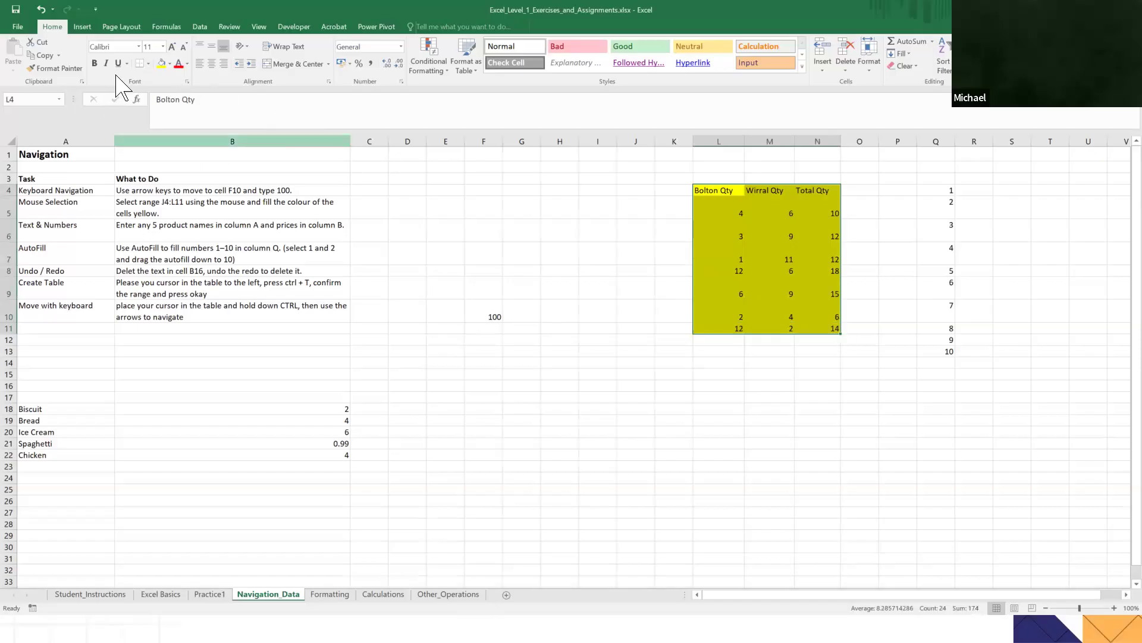
{"action": "left_click", "coordinate": [170, 64]}
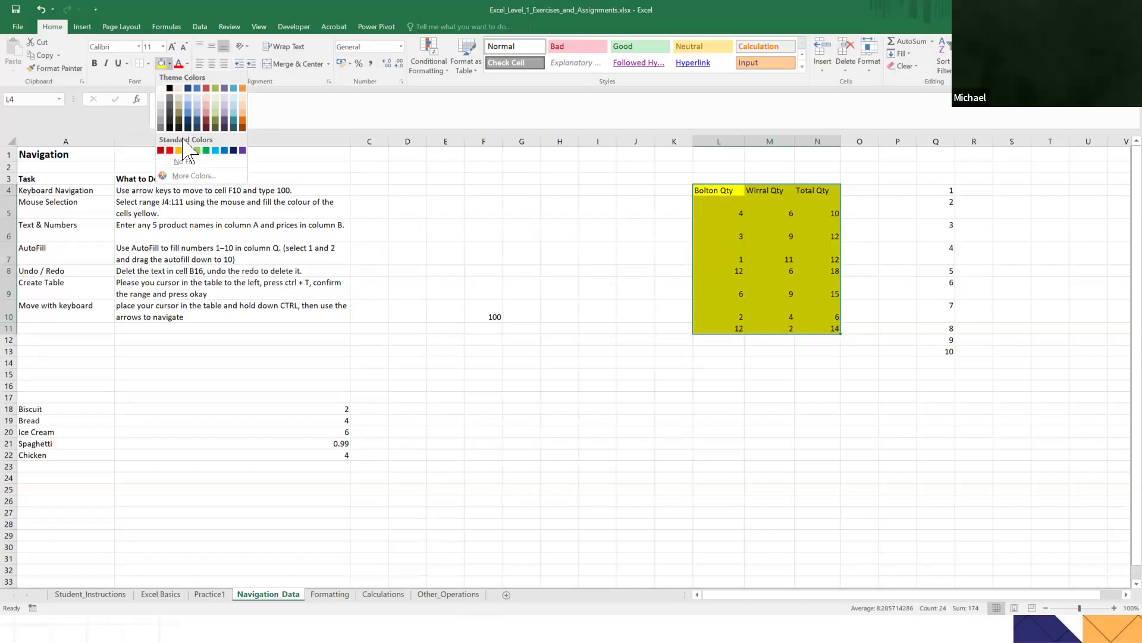
{"action": "left_click", "coordinate": [192, 164]}
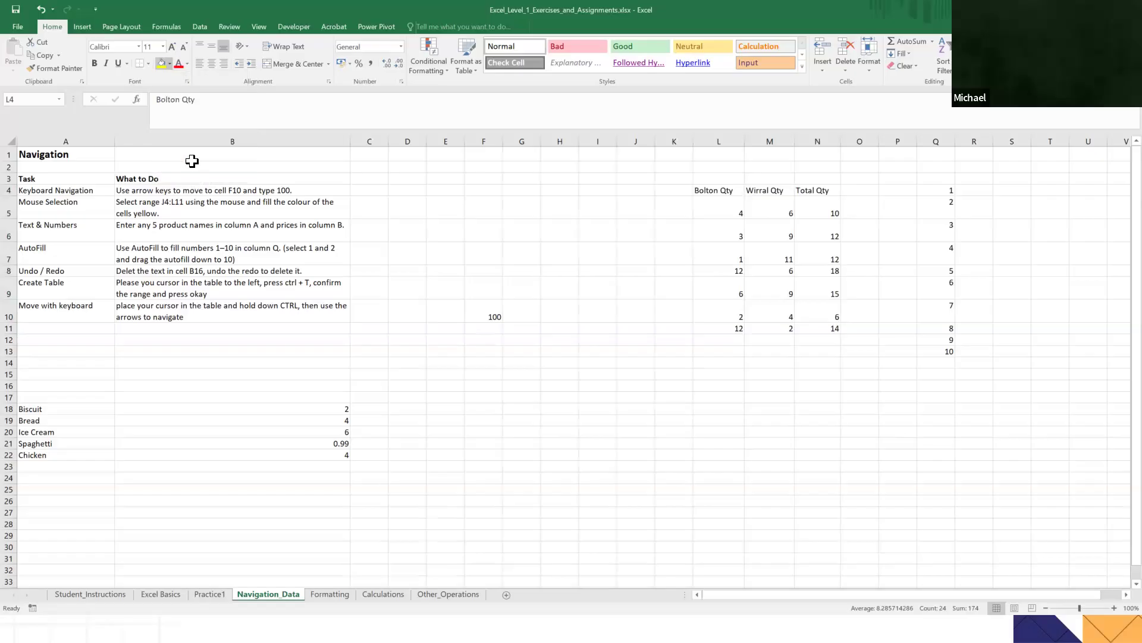
Top-align and centre the contents of the quantity table in L4:N11.
{"action": "left_click", "coordinate": [753, 415]}
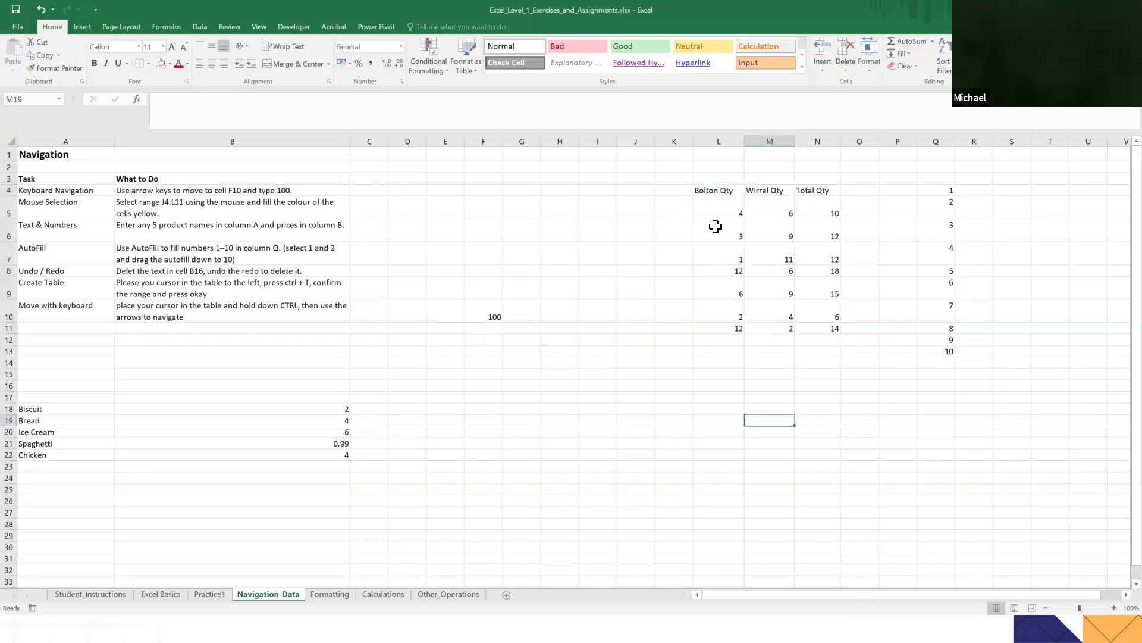
{"action": "left_click_drag", "start_coordinate": [702, 189], "coordinate": [791, 329]}
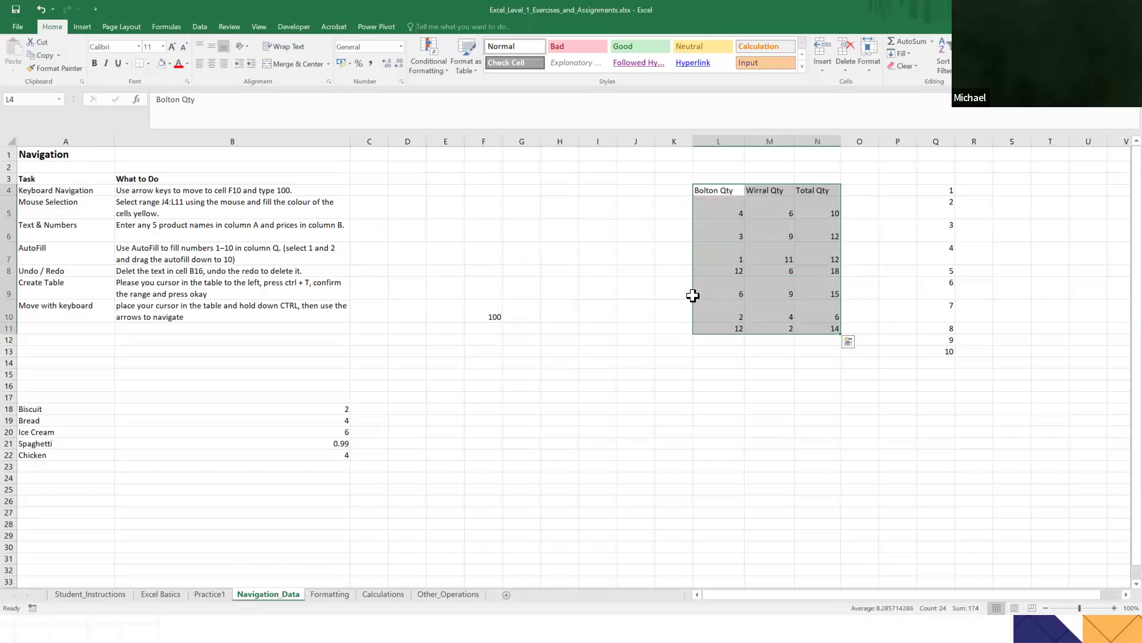
{"action": "left_click", "coordinate": [201, 48]}
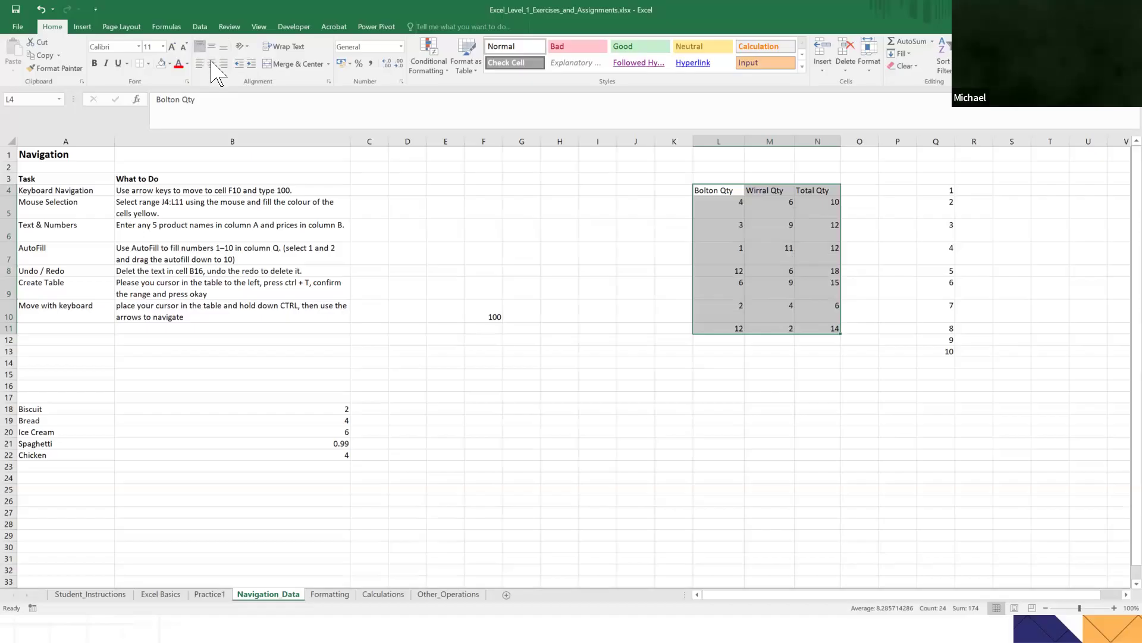
{"action": "left_click", "coordinate": [212, 63]}
{"action": "left_click", "coordinate": [742, 289]}
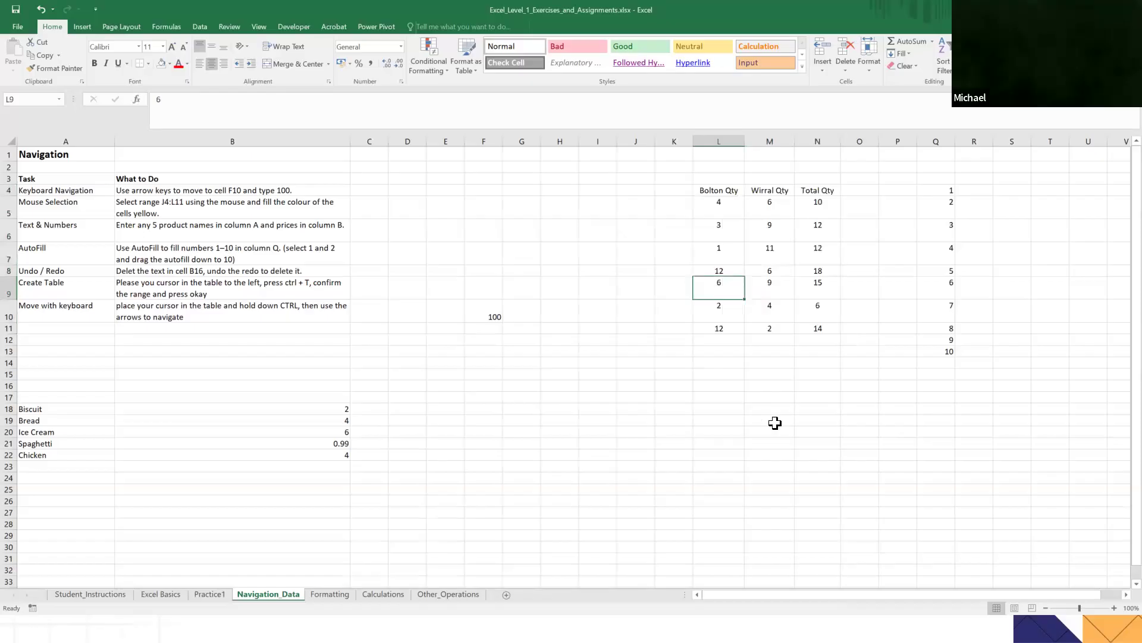
{"action": "left_click", "coordinate": [762, 386]}
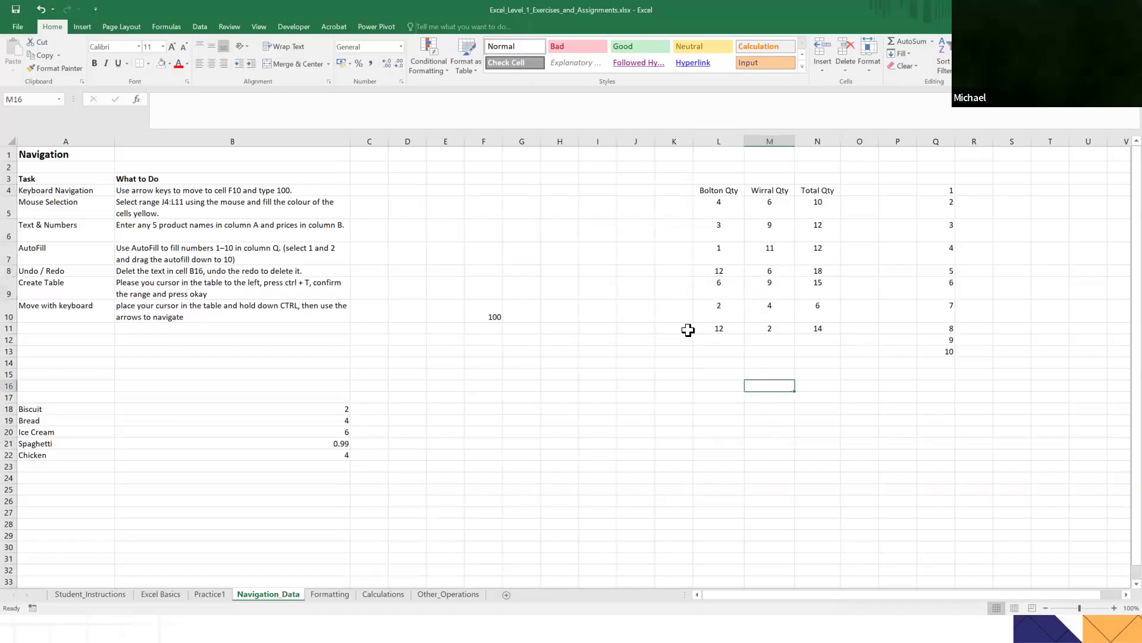
Convert the range L4:N11 into an Excel table with headers.
{"action": "left_click_drag", "start_coordinate": [736, 192], "coordinate": [801, 323]}
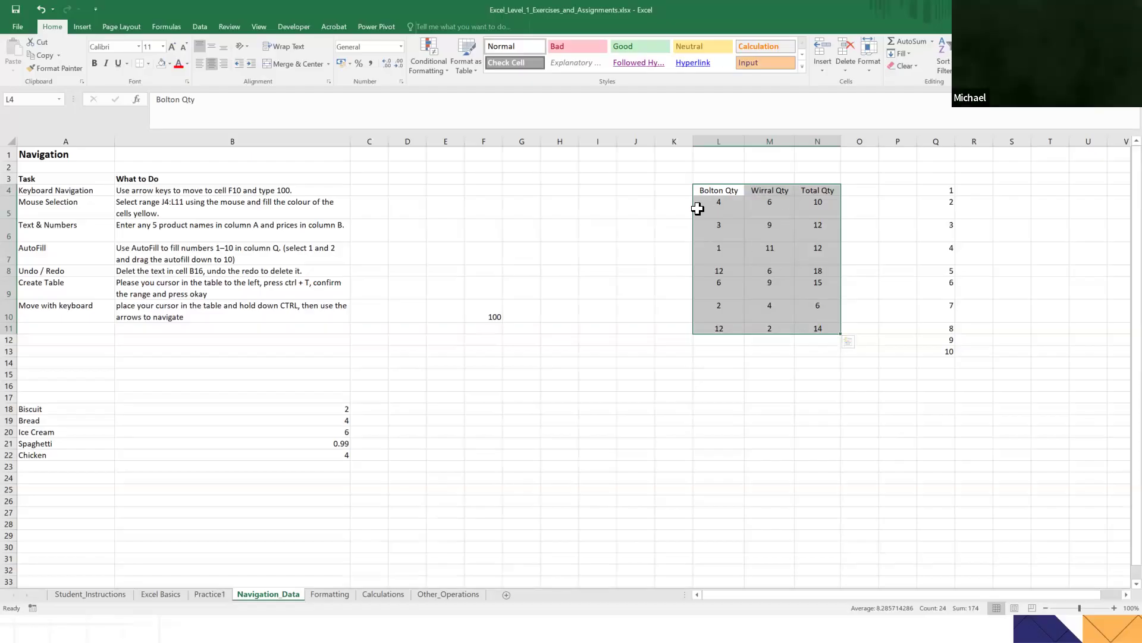
{"action": "left_click", "coordinate": [672, 207]}
{"action": "left_click_drag", "start_coordinate": [697, 189], "coordinate": [812, 325]}
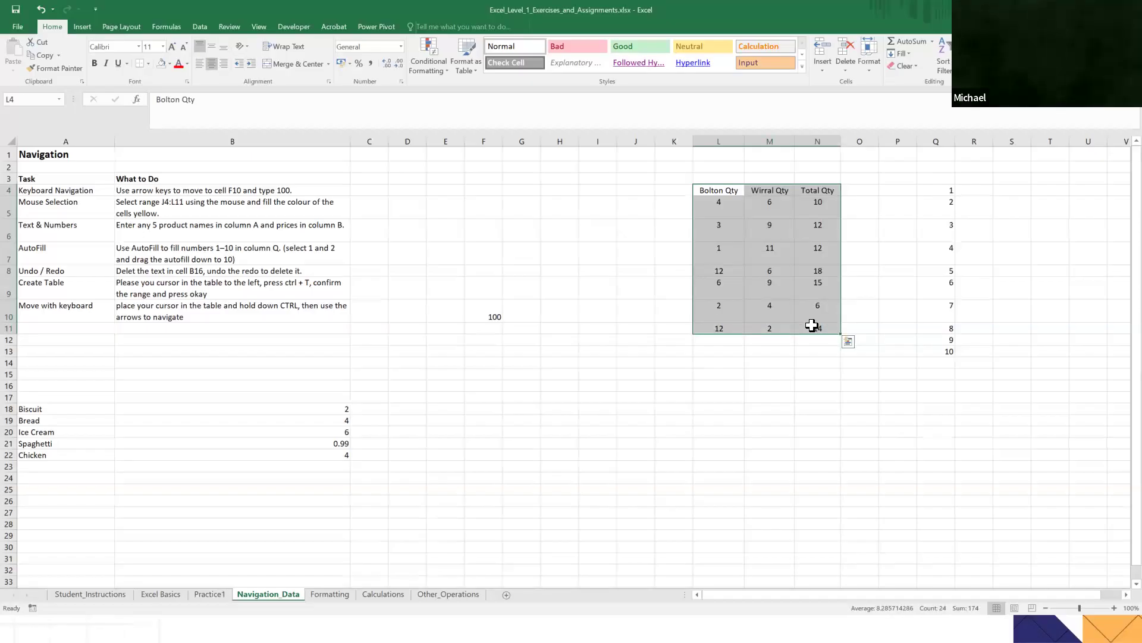
{"action": "key", "text": "ctrl+t"}
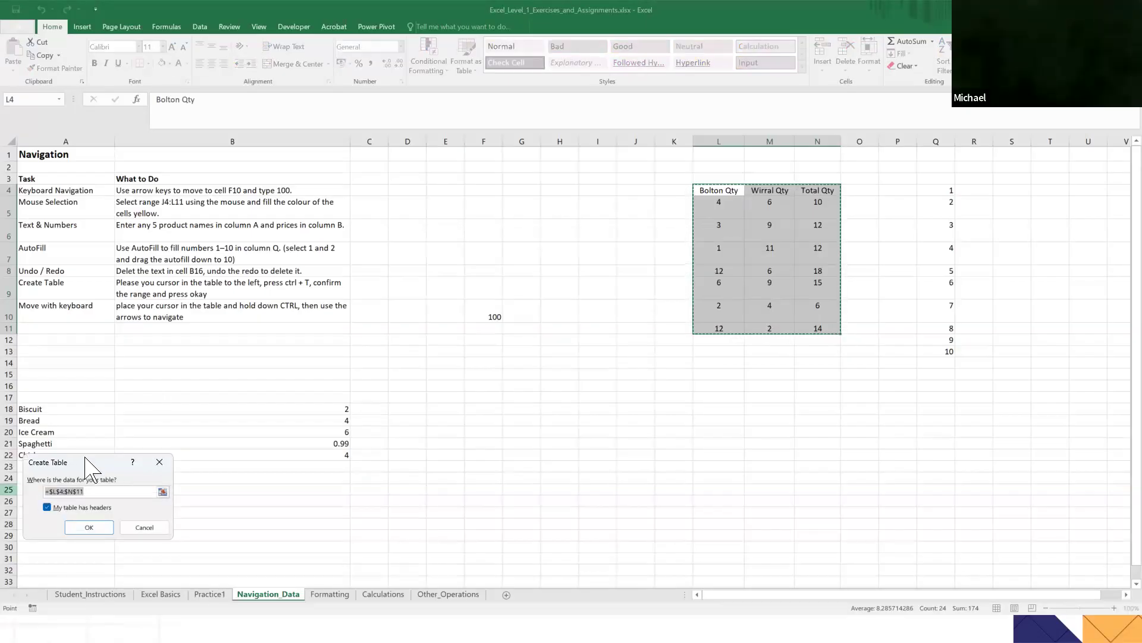
{"action": "left_click_drag", "start_coordinate": [85, 458], "coordinate": [546, 194]}
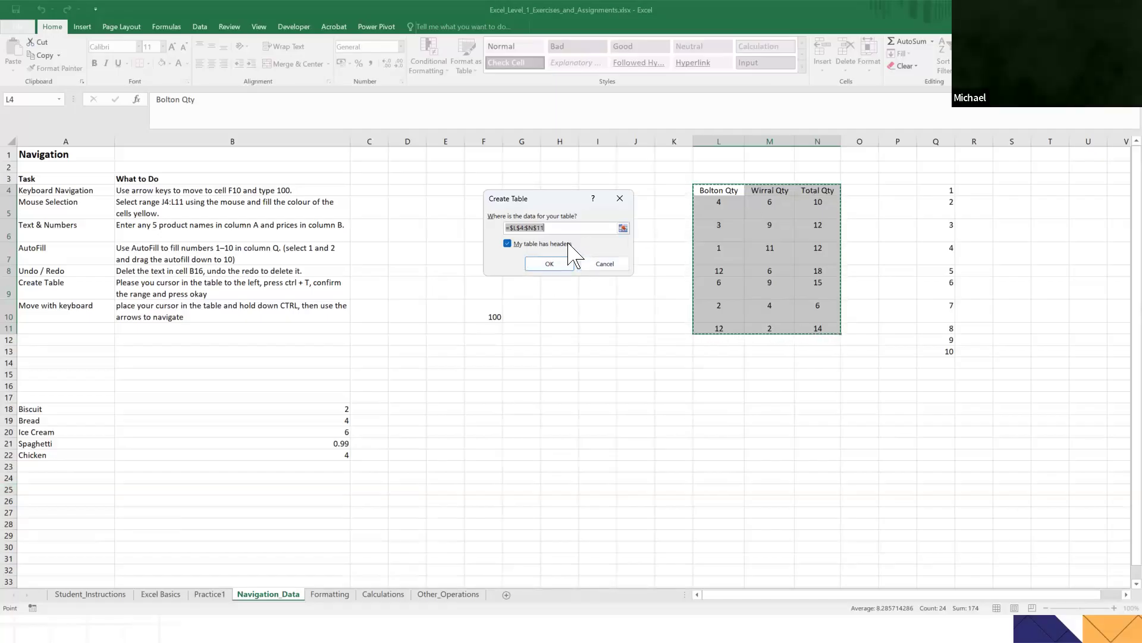
{"action": "left_click", "coordinate": [549, 265]}
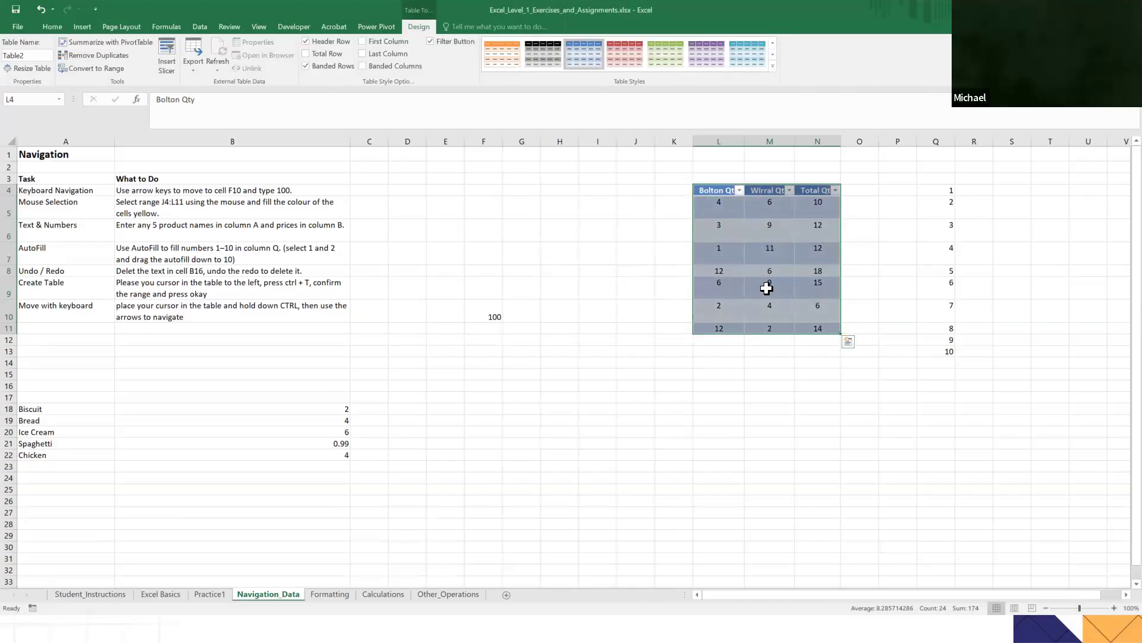
{"action": "left_click", "coordinate": [598, 324]}
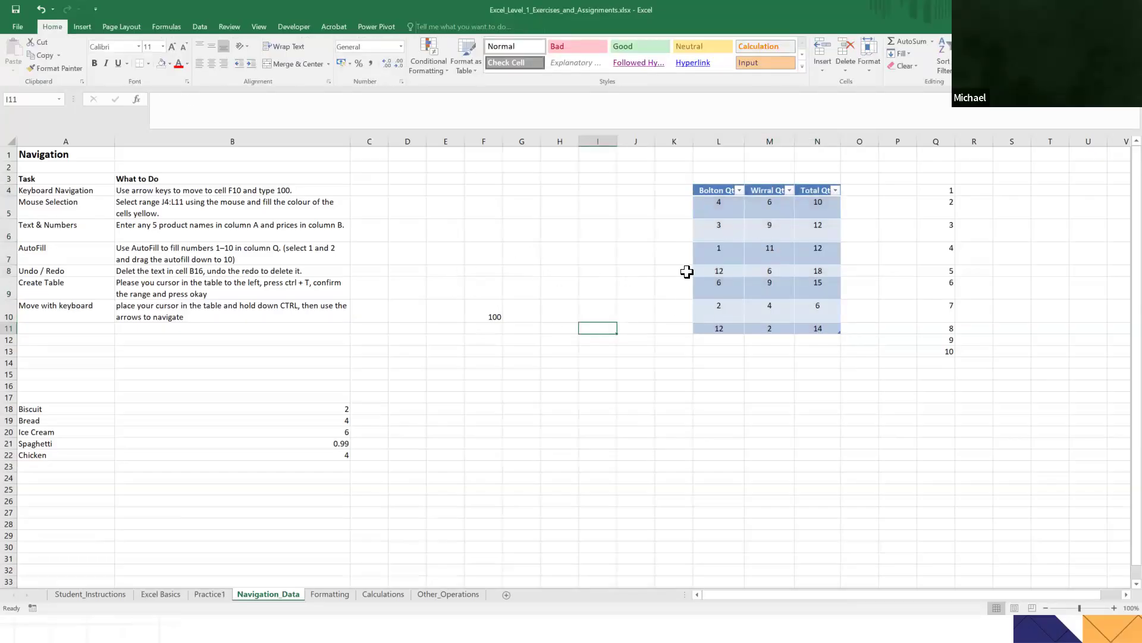
{"action": "left_click", "coordinate": [766, 228]}
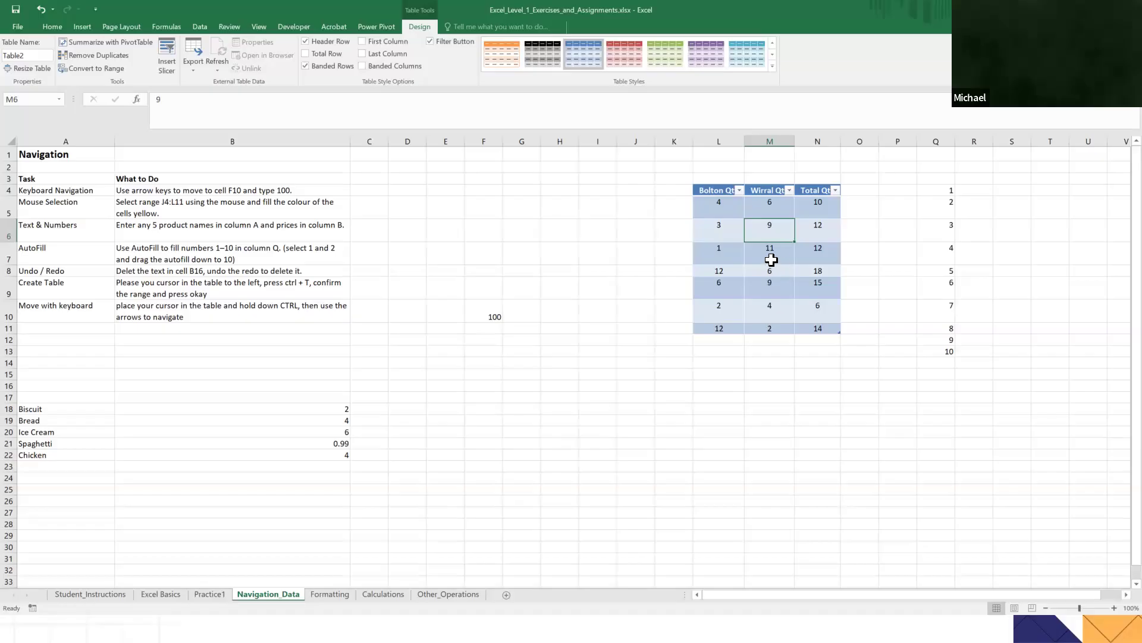
{"action": "left_click", "coordinate": [552, 257]}
{"action": "left_click_drag", "start_coordinate": [31, 190], "coordinate": [194, 306]}
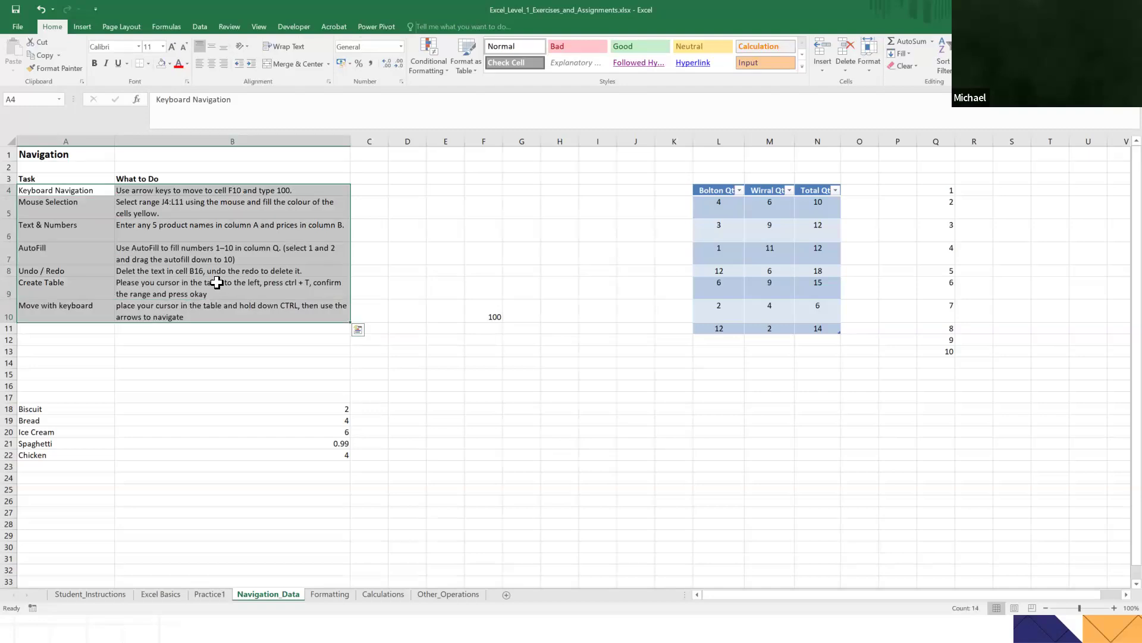
{"action": "left_click", "coordinate": [183, 272]}
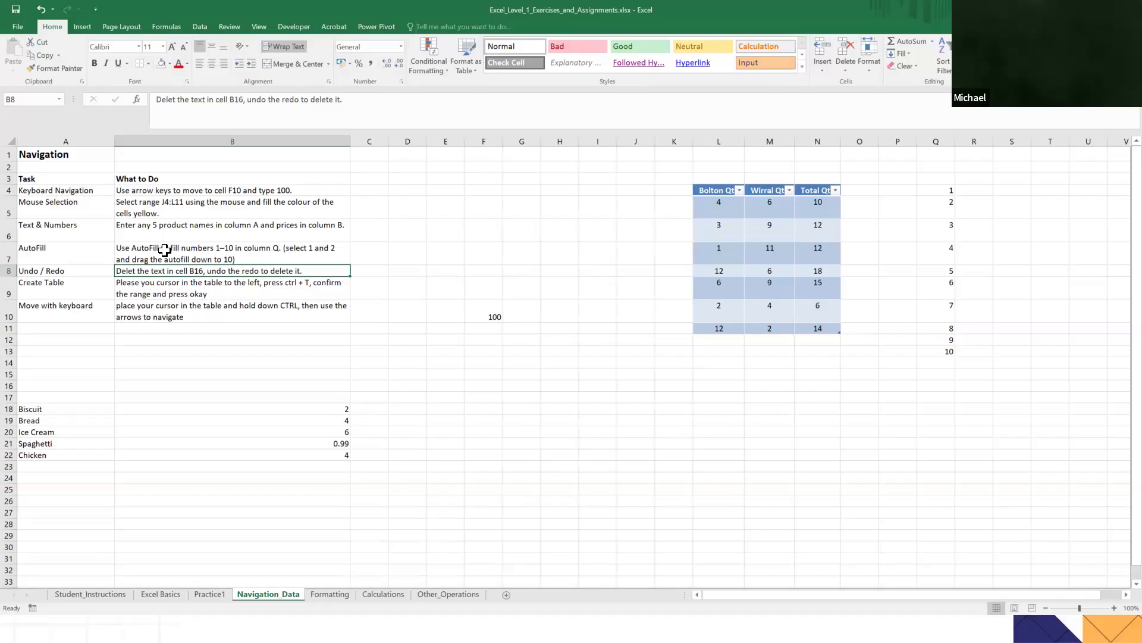
{"action": "left_click", "coordinate": [711, 263]}
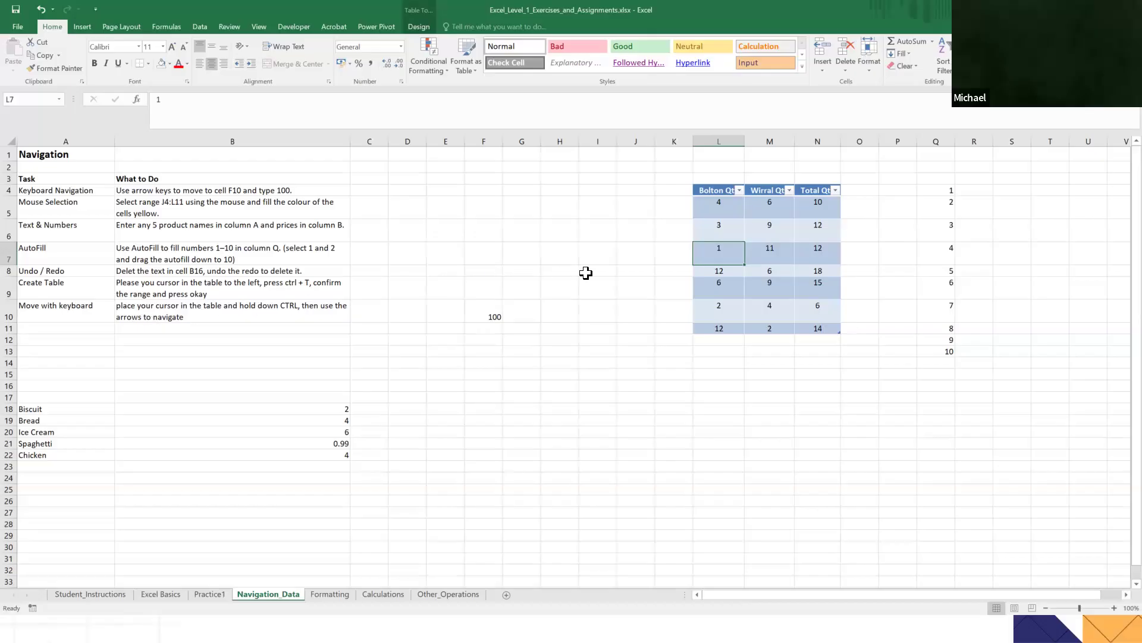
{"action": "left_click", "coordinate": [646, 254]}
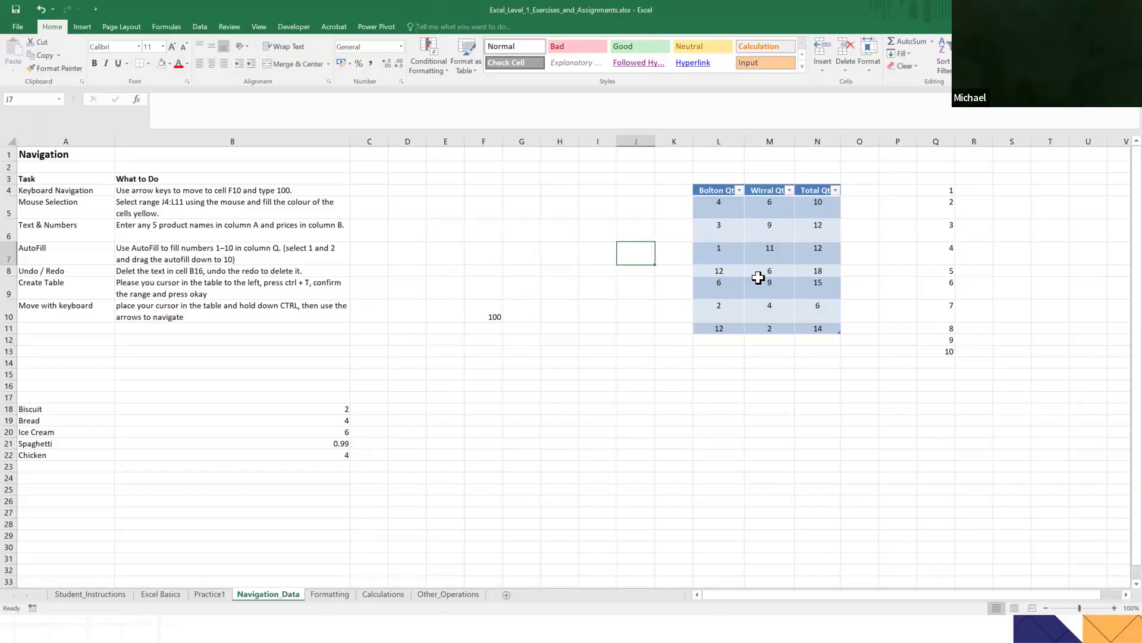
Starting from M6, jump between the edges of the quantity table through its corner cells L11, N11, N4 and L4, ending at N11.
{"action": "left_click", "coordinate": [714, 206]}
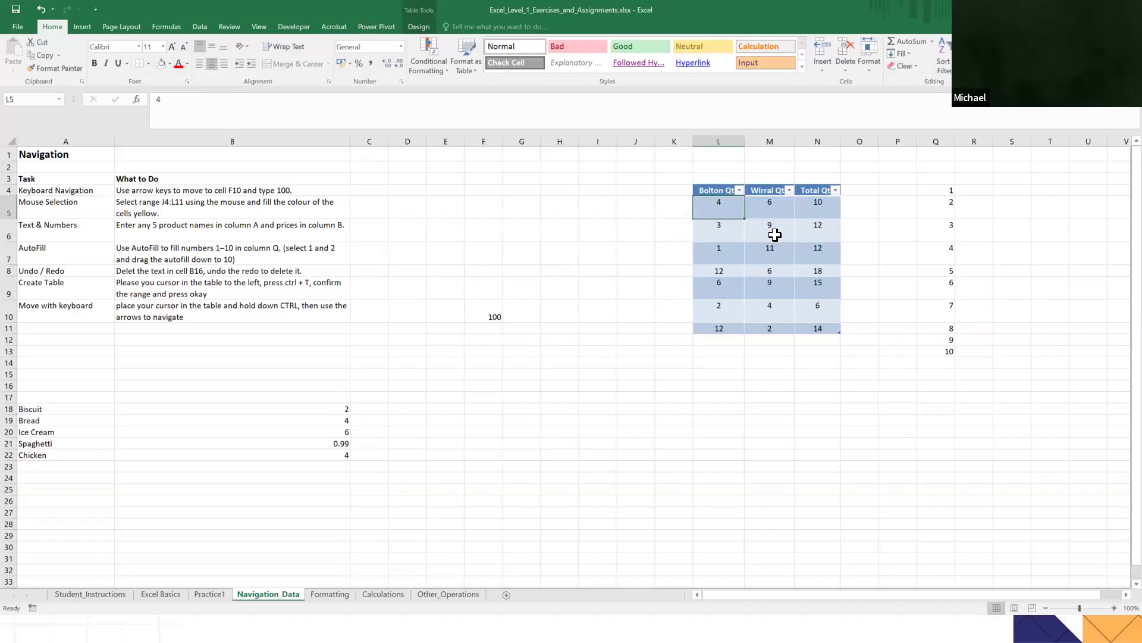
{"action": "left_click", "coordinate": [773, 235]}
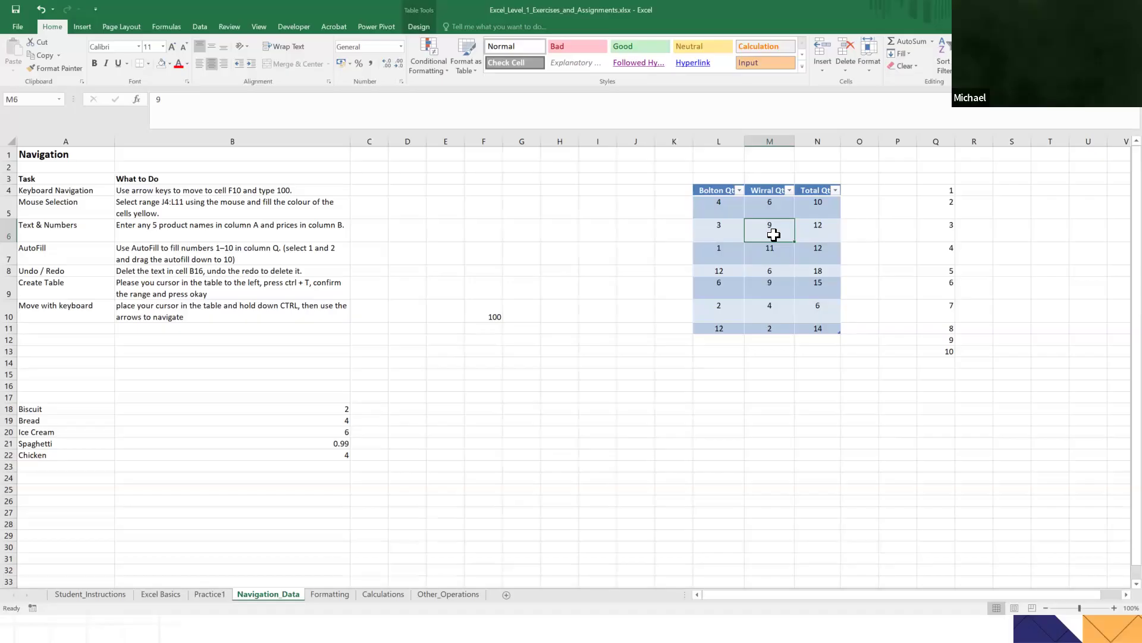
{"action": "key", "text": "ctrl+Left"}
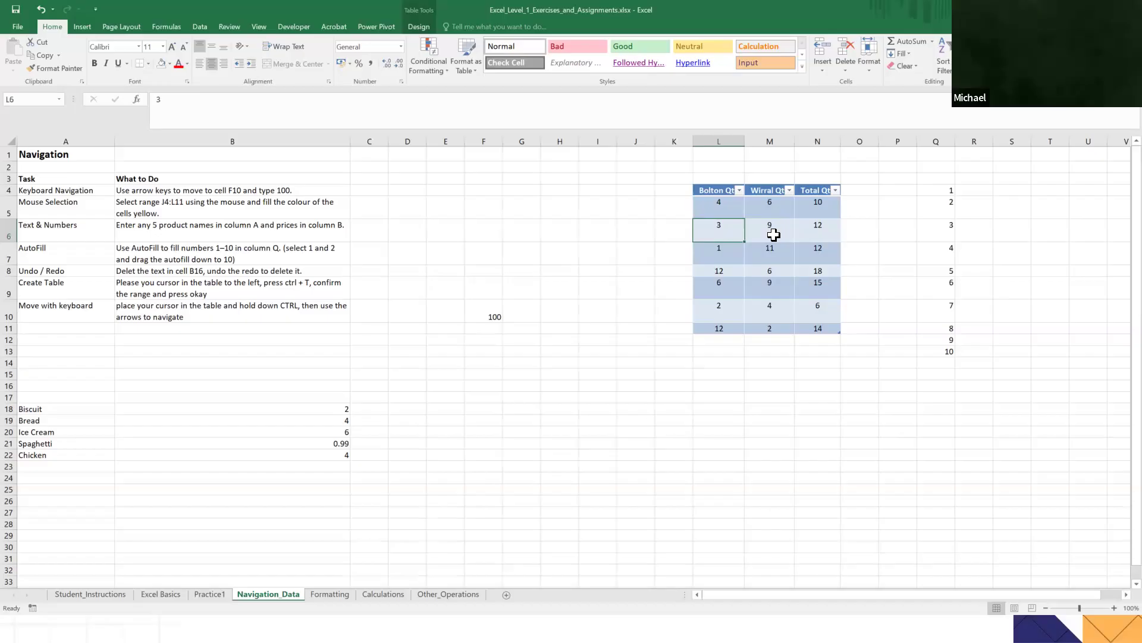
{"action": "key", "text": "ctrl+Down"}
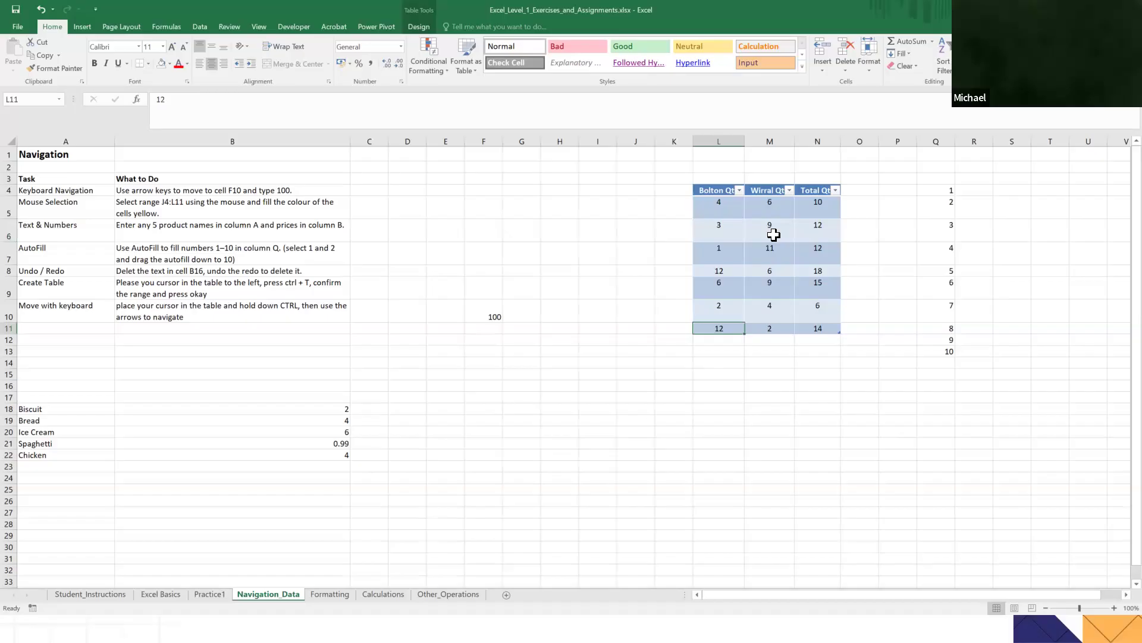
{"action": "key", "text": "ctrl+Right"}
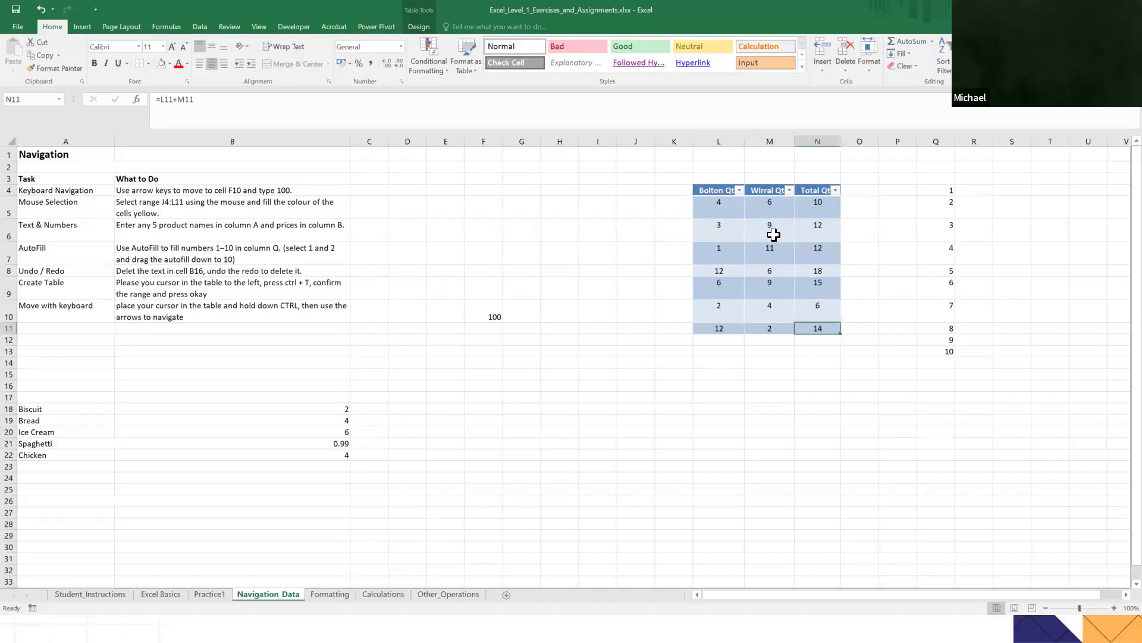
{"action": "key", "text": "ctrl+Up"}
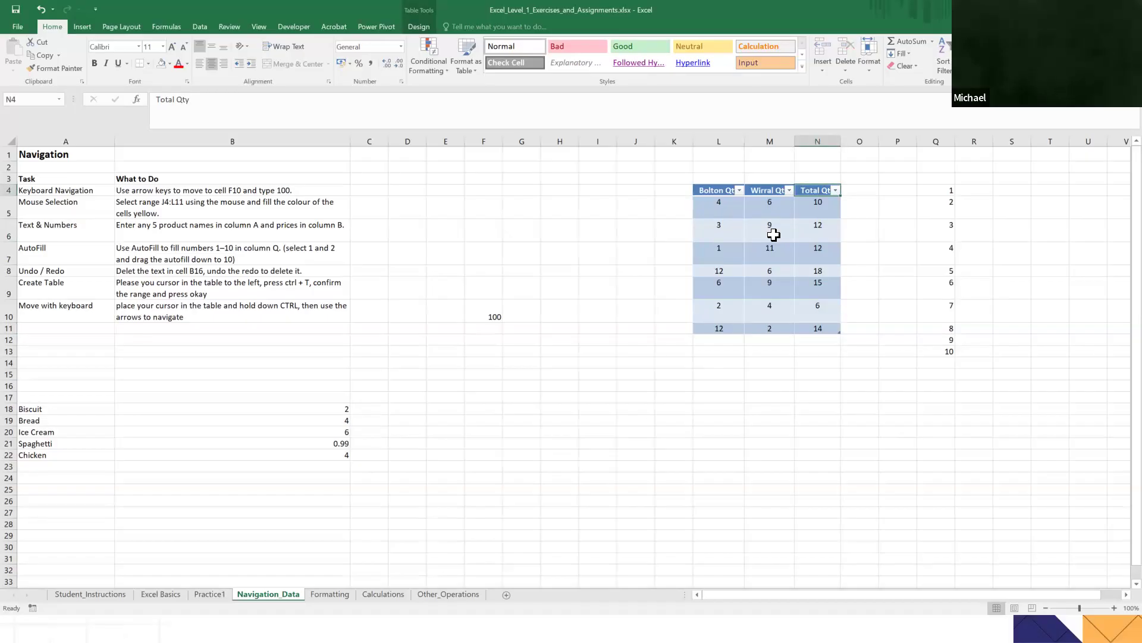
{"action": "key", "text": "ctrl+Left"}
{"action": "key", "text": "ctrl+Down"}
{"action": "key", "text": "ctrl+Right"}
{"action": "key", "text": "ctrl+Up"}
{"action": "key", "text": "ctrl+Left"}
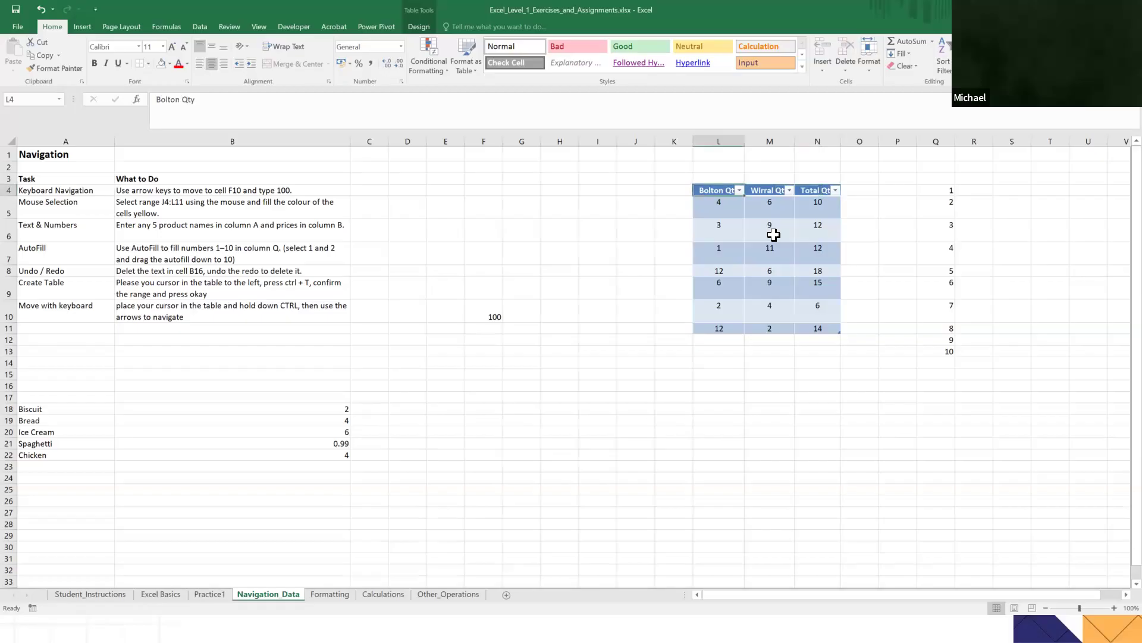
{"action": "key", "text": "ctrl+Down"}
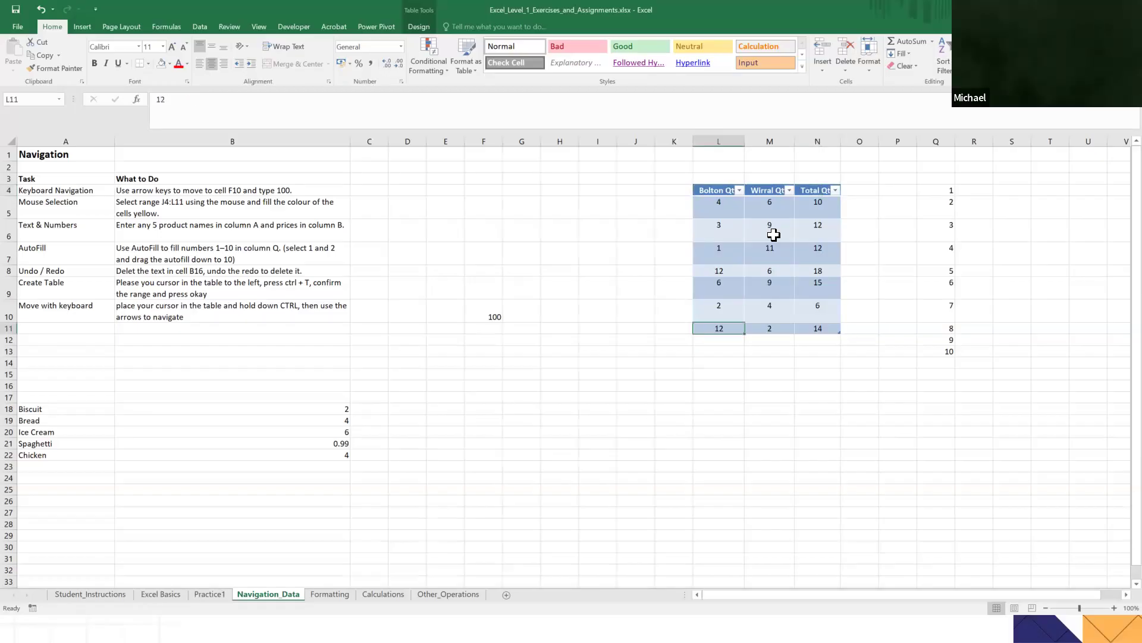
{"action": "key", "text": "ctrl+Right"}
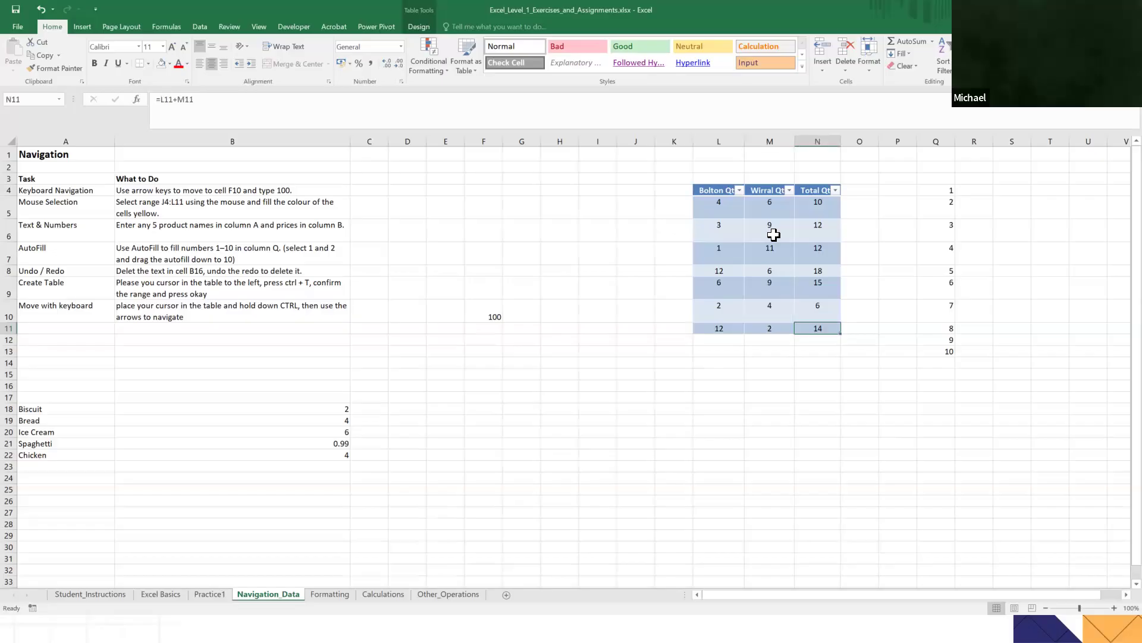
Jump from N11 down to the sheet's last row, return to cell A1, and select M6 in the quantity table.
{"action": "key", "text": "ctrl+Down"}
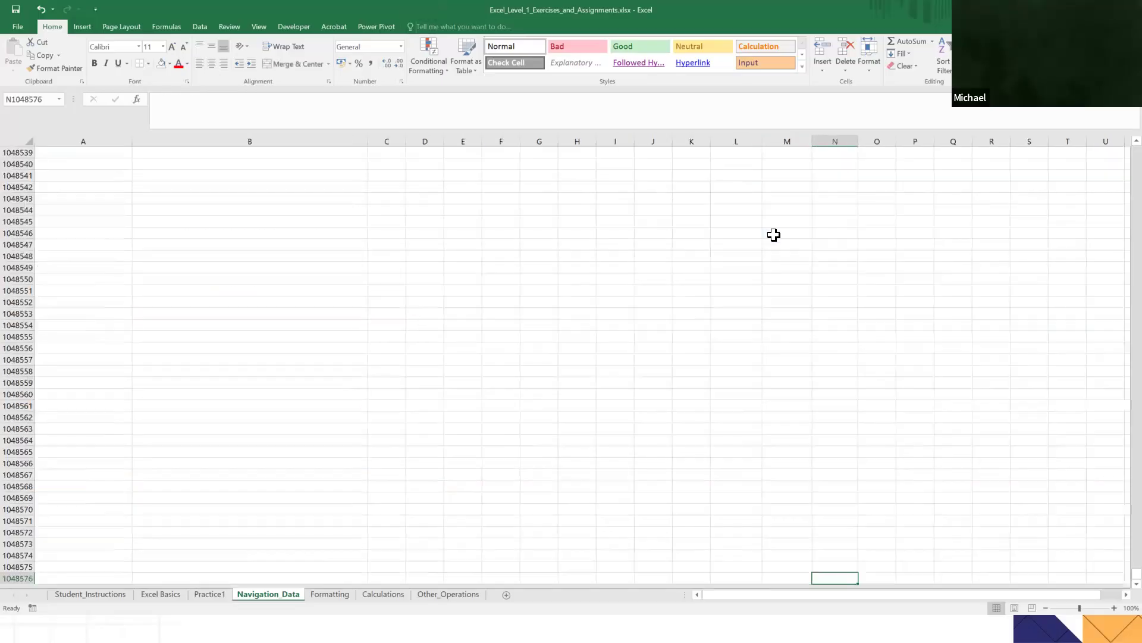
{"action": "key", "text": "ctrl+Home"}
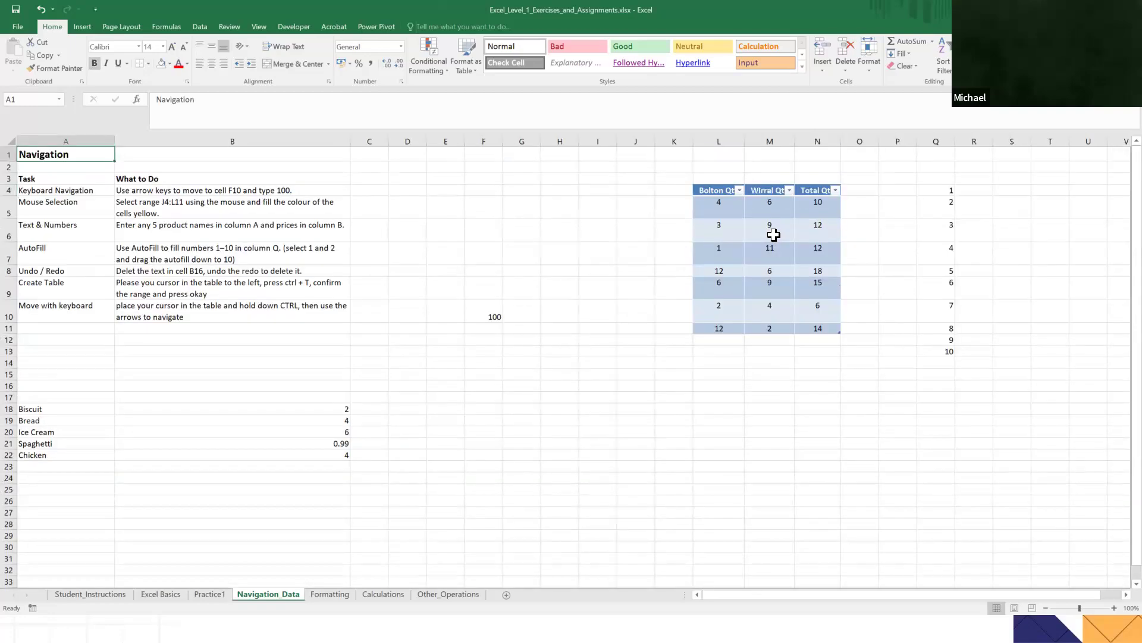
{"action": "left_click", "coordinate": [774, 235]}
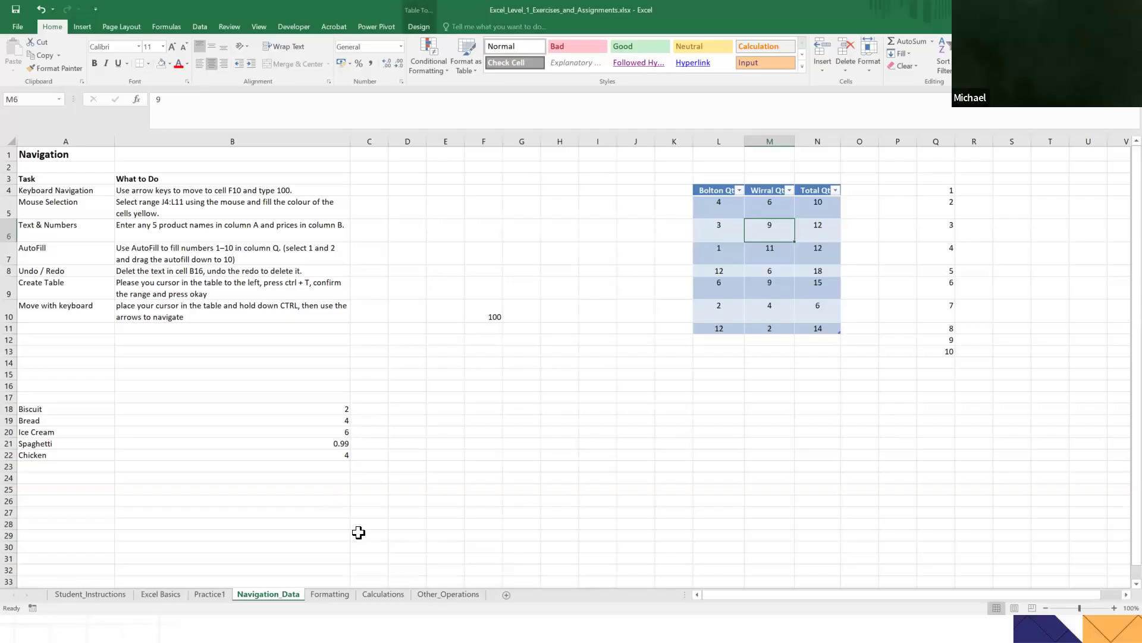
Go to the Formatting sheet and autofit the widths of columns G and H to the task text.
{"action": "left_click", "coordinate": [329, 594]}
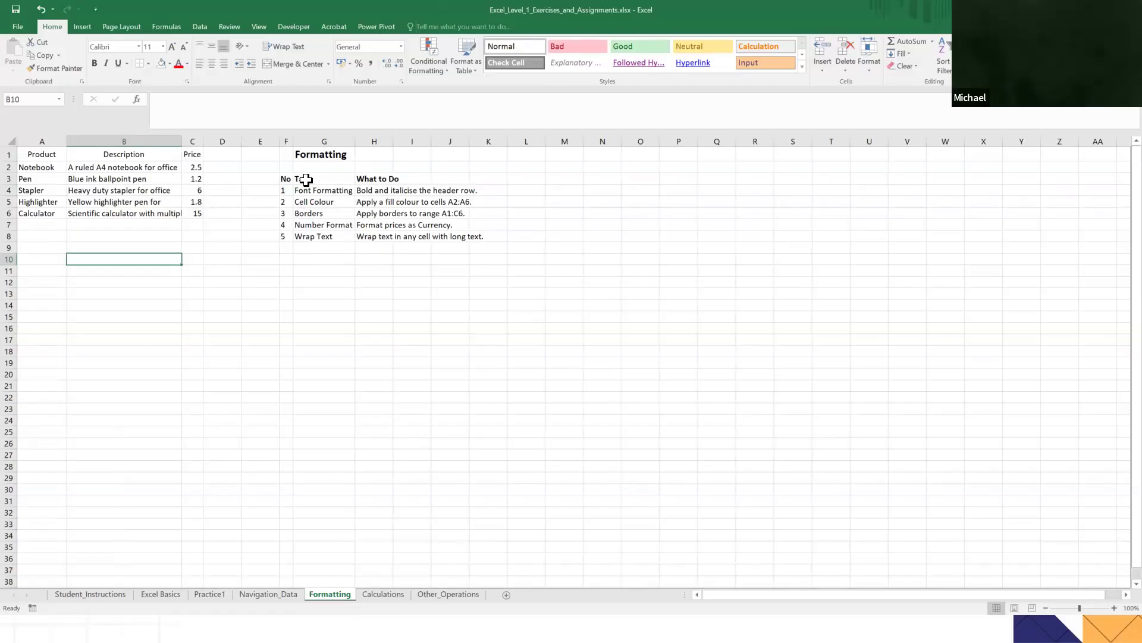
{"action": "left_click_drag", "start_coordinate": [344, 141], "coordinate": [391, 141]}
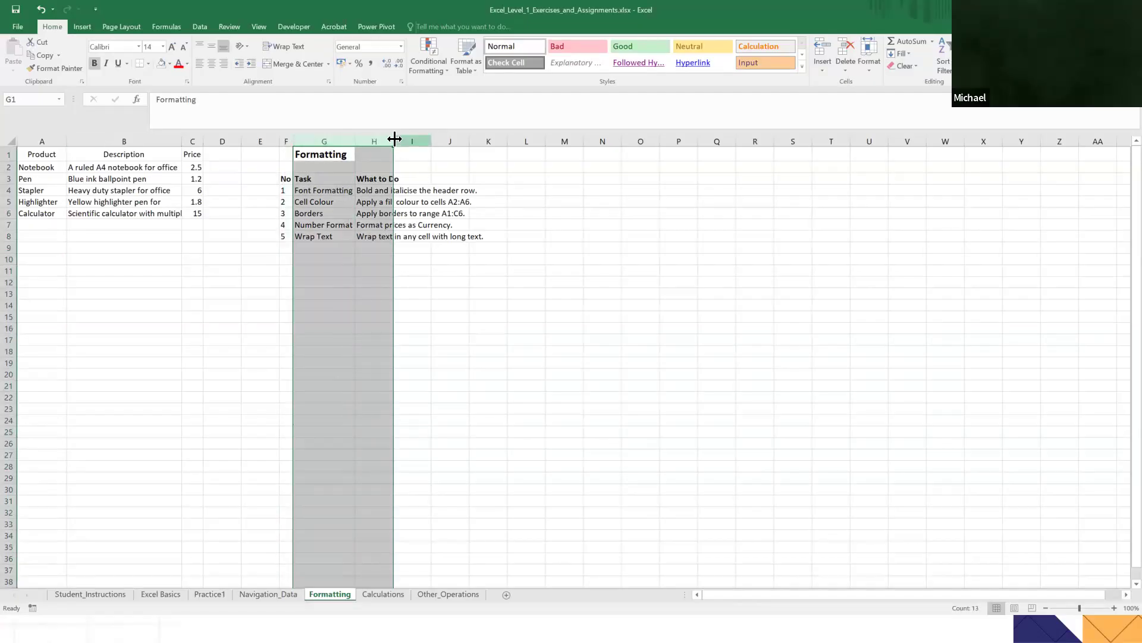
{"action": "double_click", "coordinate": [393, 137]}
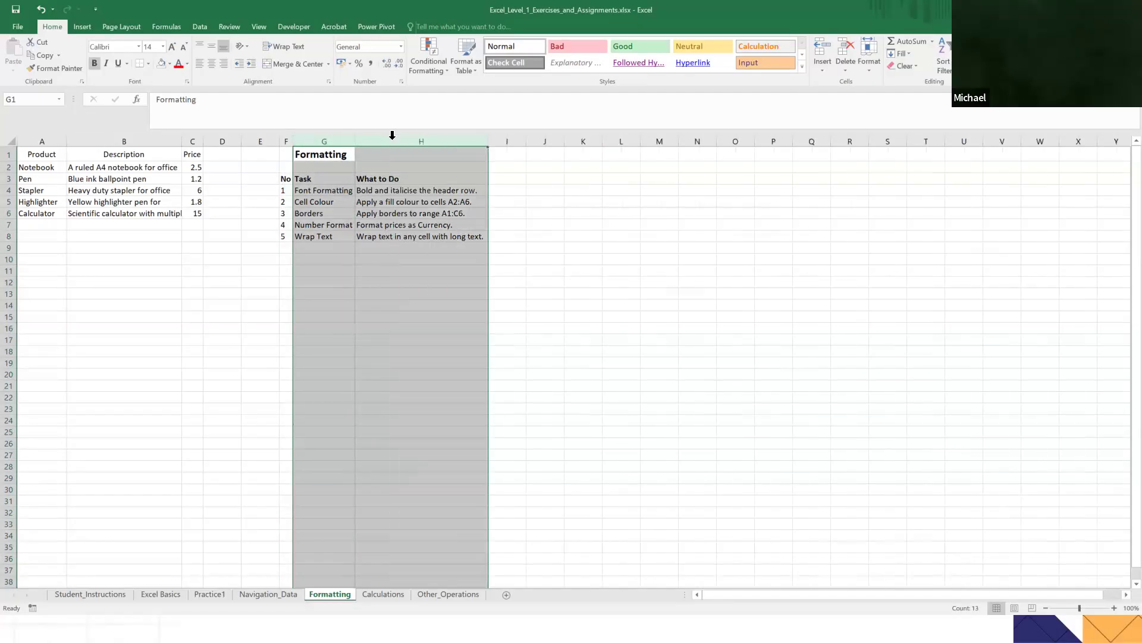
{"action": "double_click", "coordinate": [355, 141]}
{"action": "left_click", "coordinate": [394, 211]}
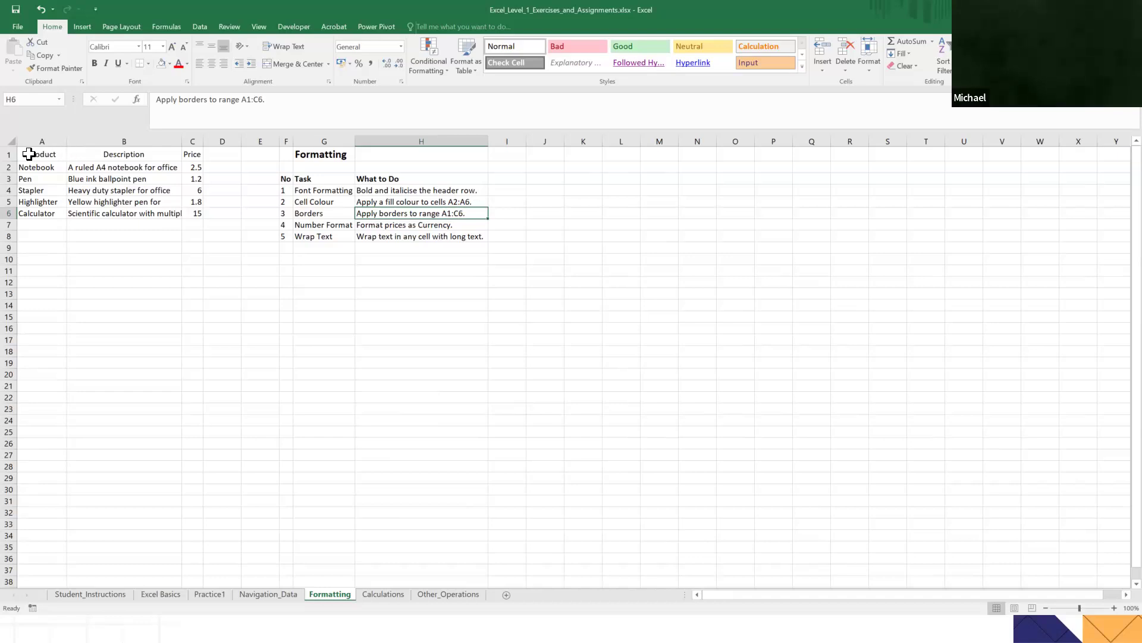
Make the header row A1:C1 of the product list bold and italic.
{"action": "left_click_drag", "start_coordinate": [64, 154], "coordinate": [194, 154]}
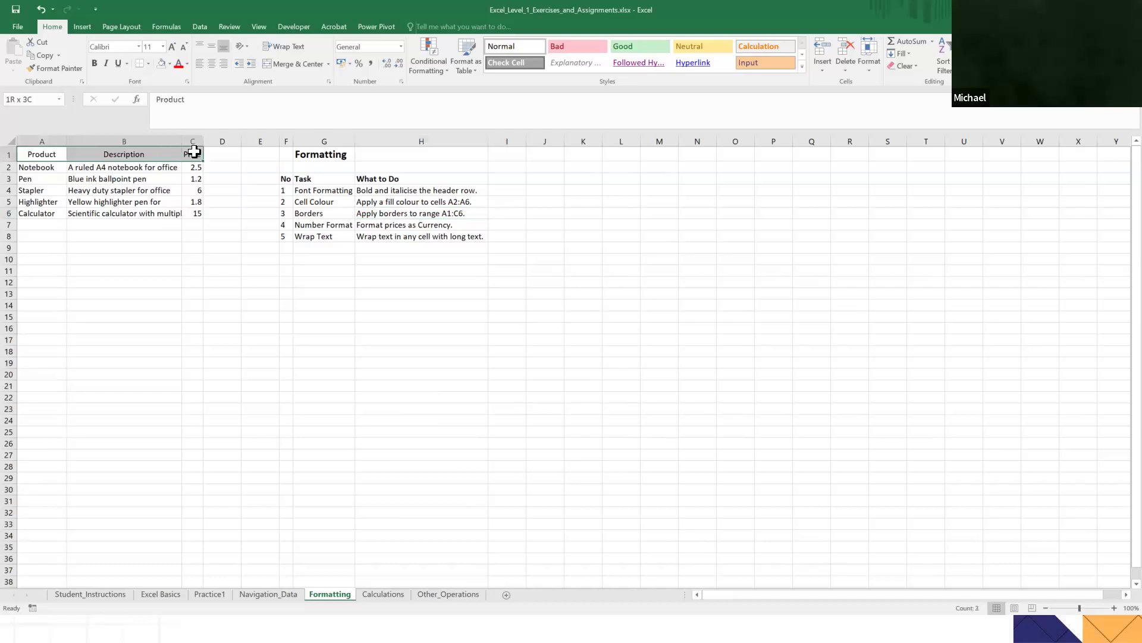
{"action": "left_click", "coordinate": [94, 62]}
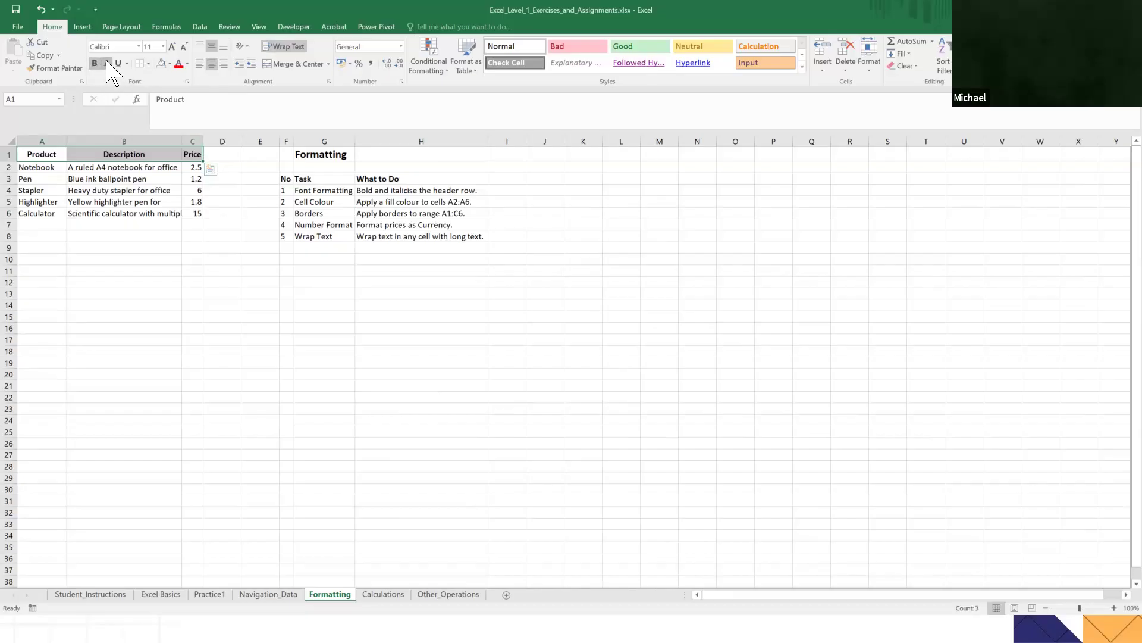
{"action": "left_click", "coordinate": [107, 64]}
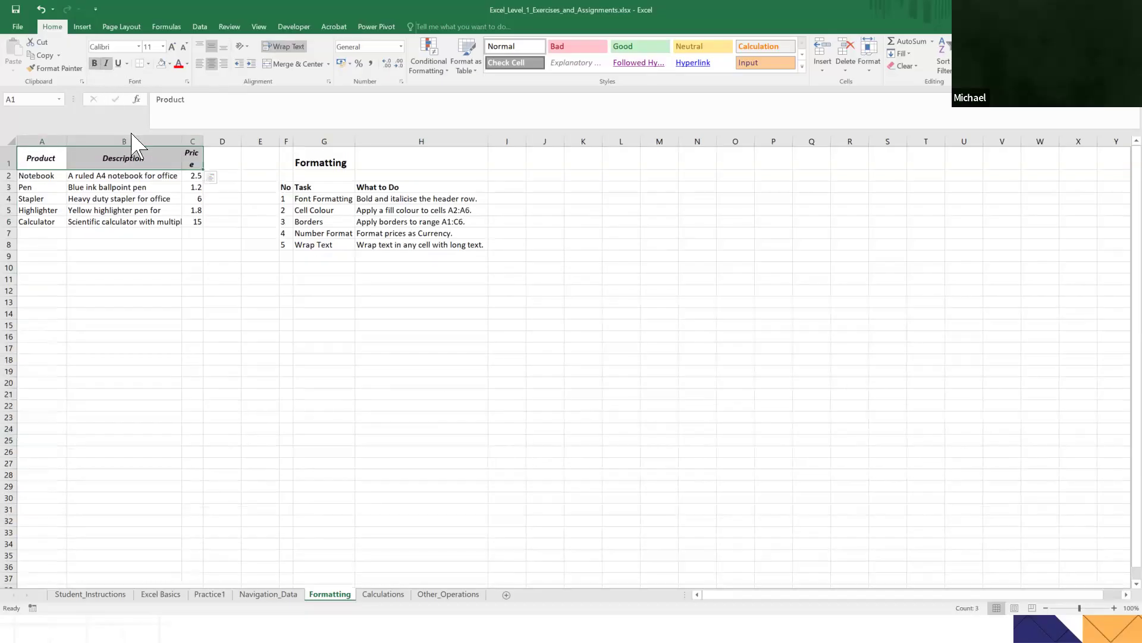
Widen column C of the product list so the Price header fits on one line.
{"action": "left_click", "coordinate": [191, 159]}
{"action": "left_click_drag", "start_coordinate": [203, 141], "coordinate": [211, 141]}
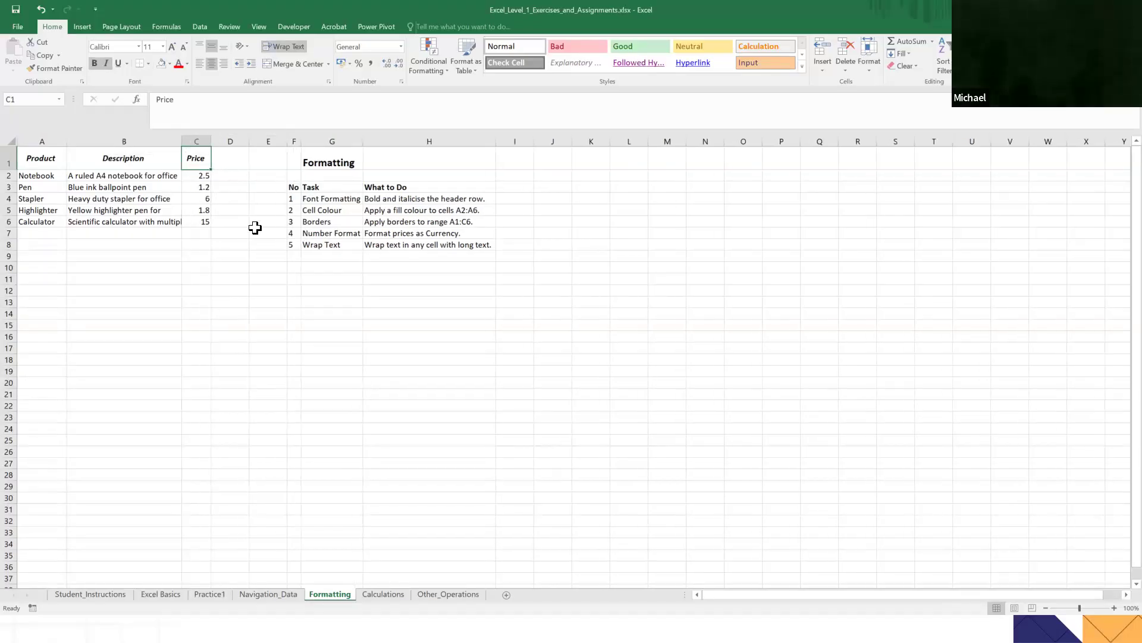
{"action": "left_click", "coordinate": [256, 231]}
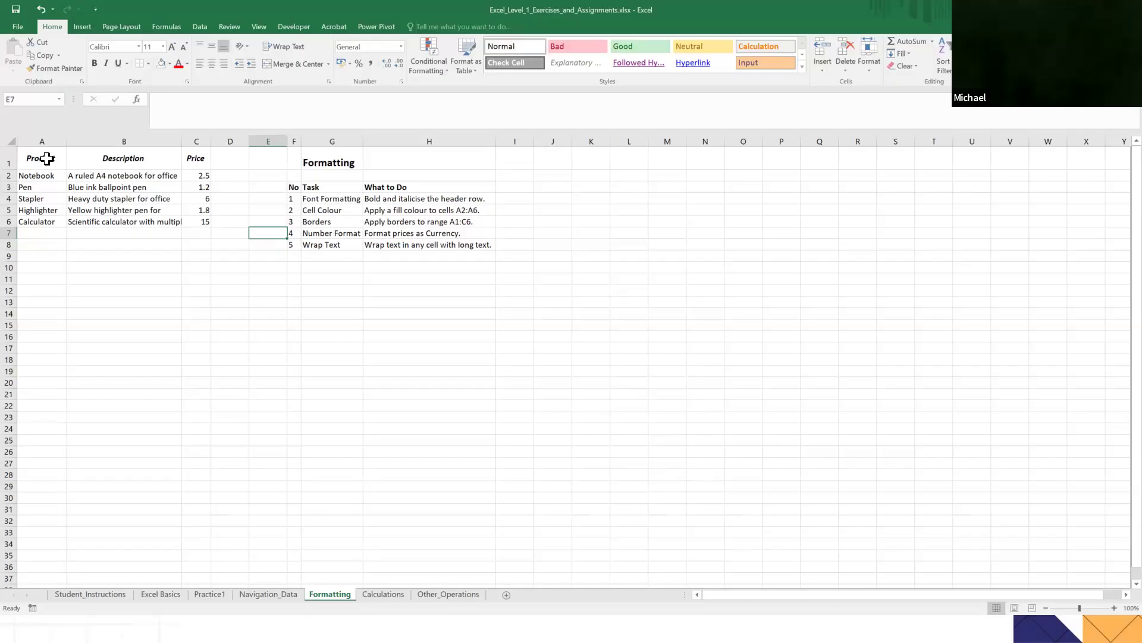
Fill the Product column cells A1:A6 with the standard light green colour.
{"action": "left_click_drag", "start_coordinate": [34, 150], "coordinate": [45, 222]}
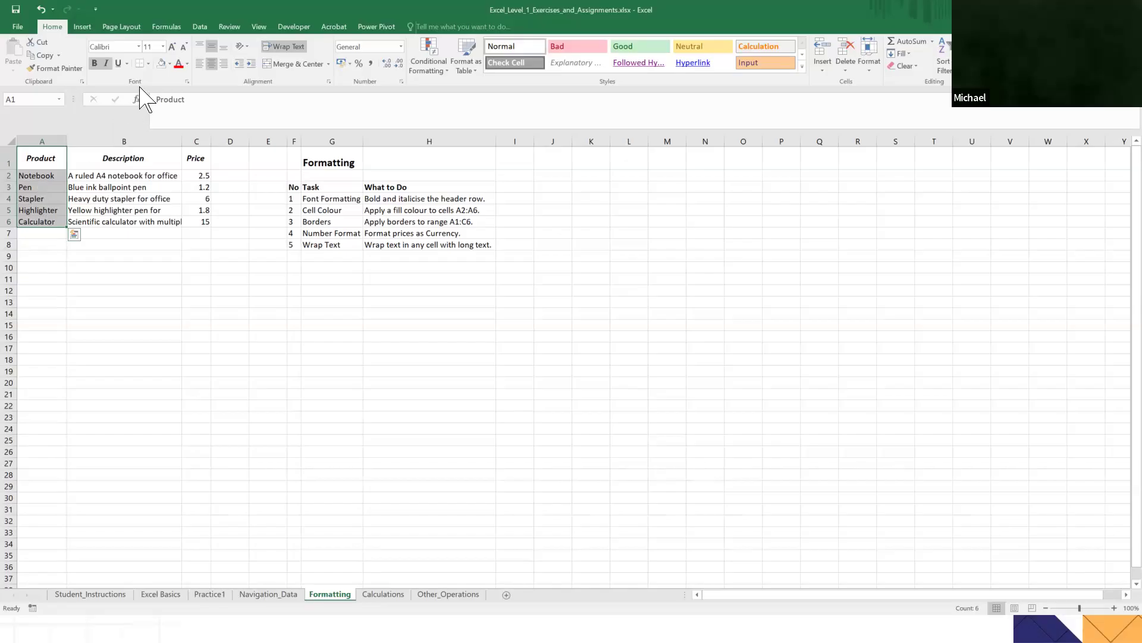
{"action": "left_click", "coordinate": [170, 63]}
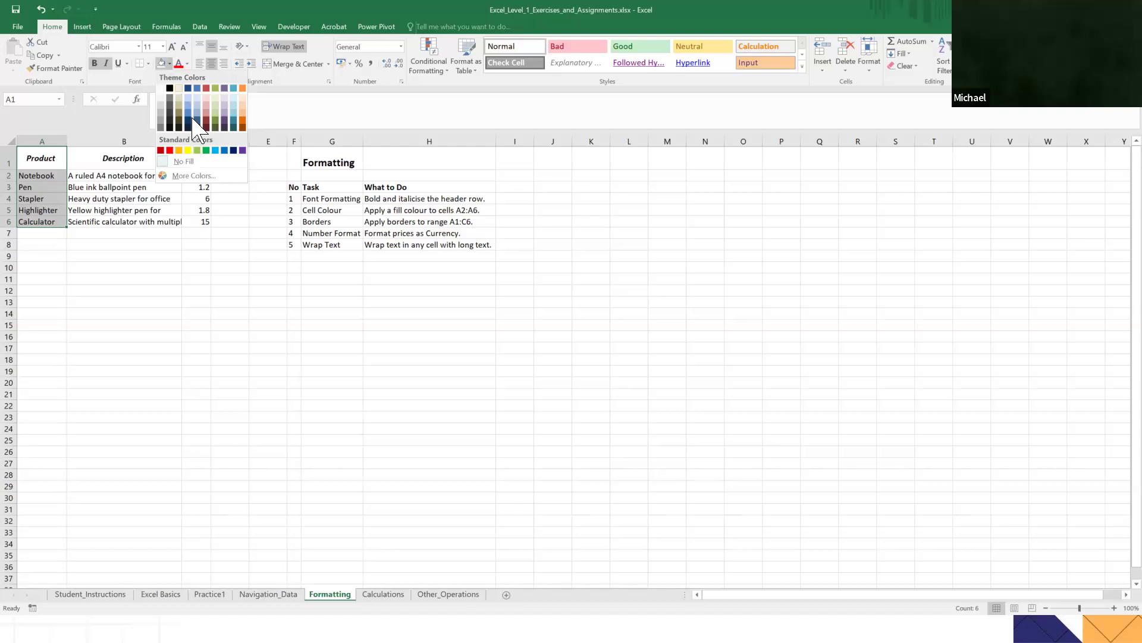
{"action": "left_click", "coordinate": [197, 150]}
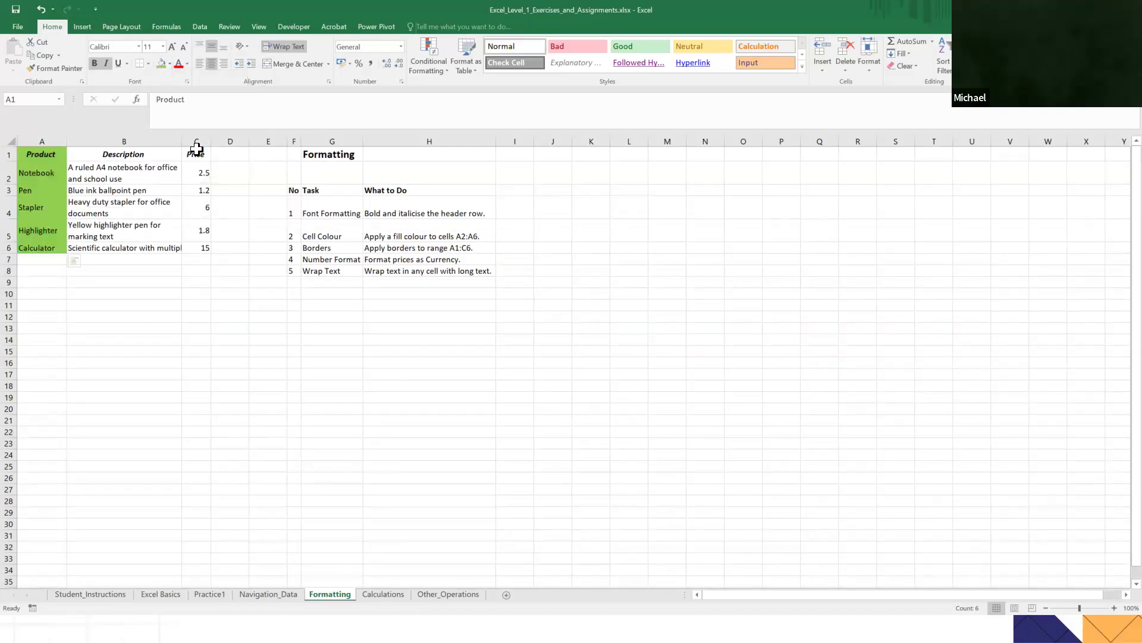
{"action": "left_click", "coordinate": [108, 279]}
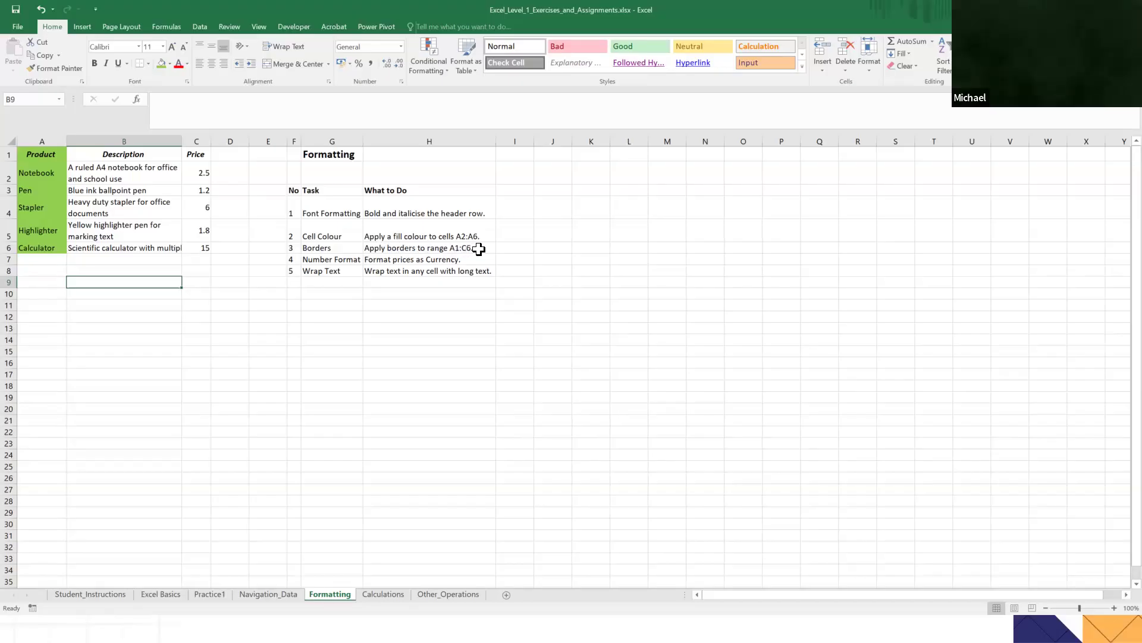
Apply all borders to the product list range A1:C6.
{"action": "left_click", "coordinate": [100, 205]}
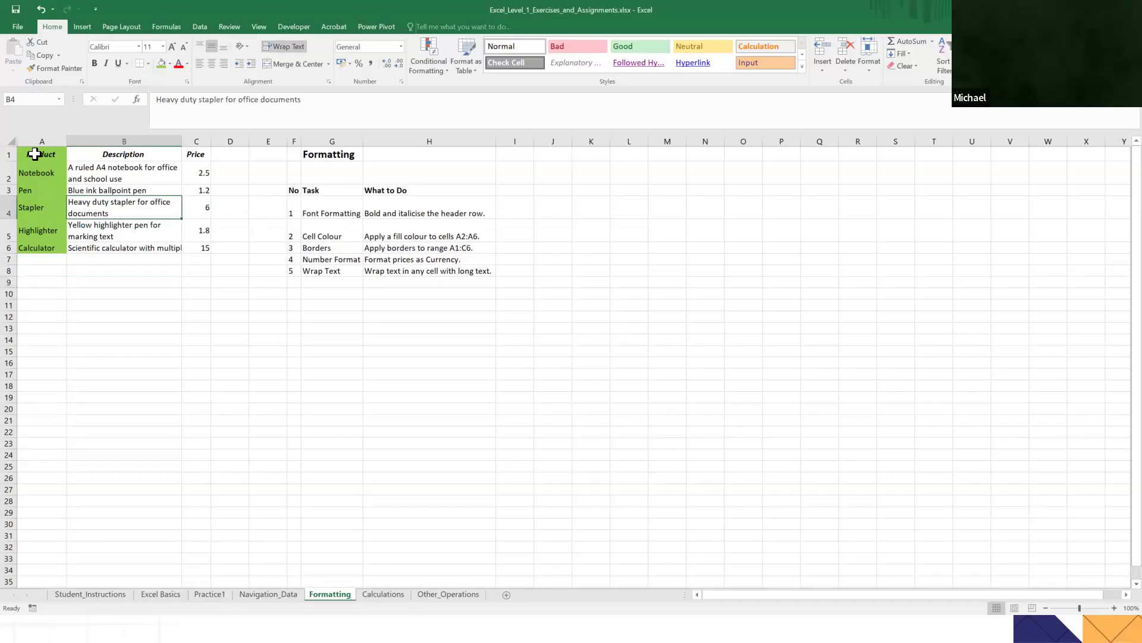
{"action": "left_click_drag", "start_coordinate": [31, 154], "coordinate": [193, 243]}
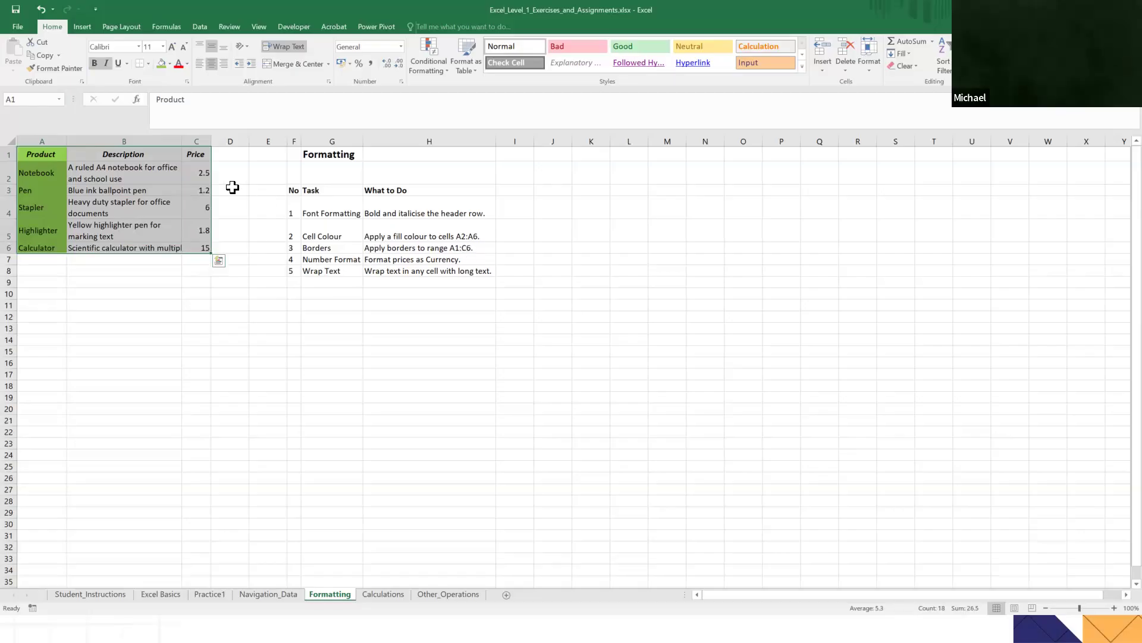
{"action": "left_click", "coordinate": [149, 62]}
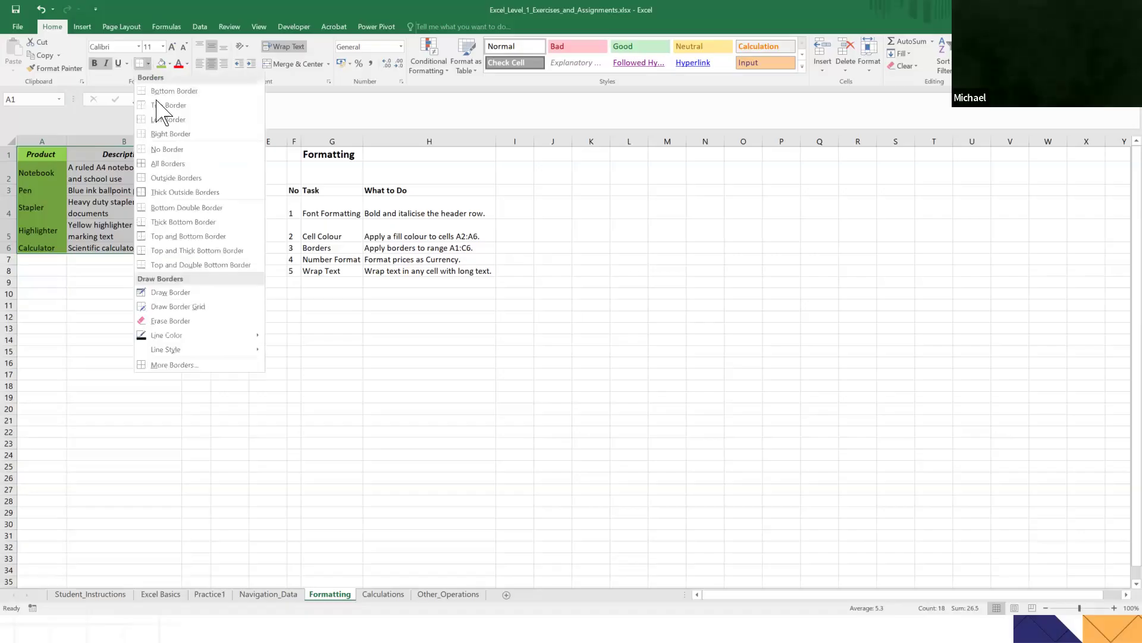
{"action": "left_click", "coordinate": [161, 164]}
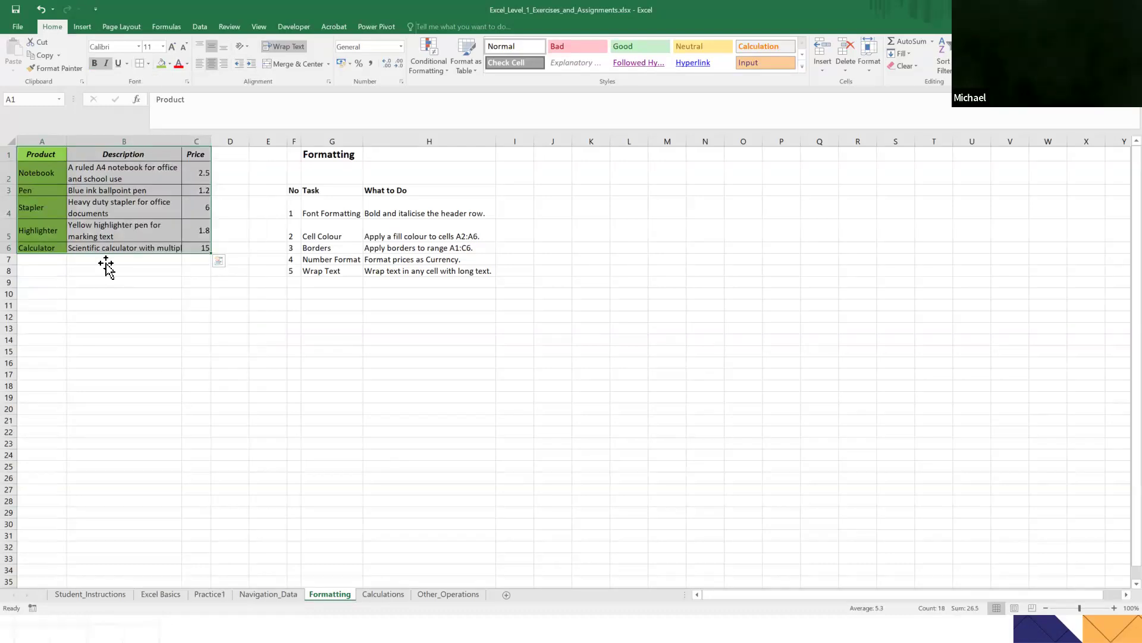
{"action": "left_click", "coordinate": [106, 262]}
{"action": "left_click", "coordinate": [193, 279]}
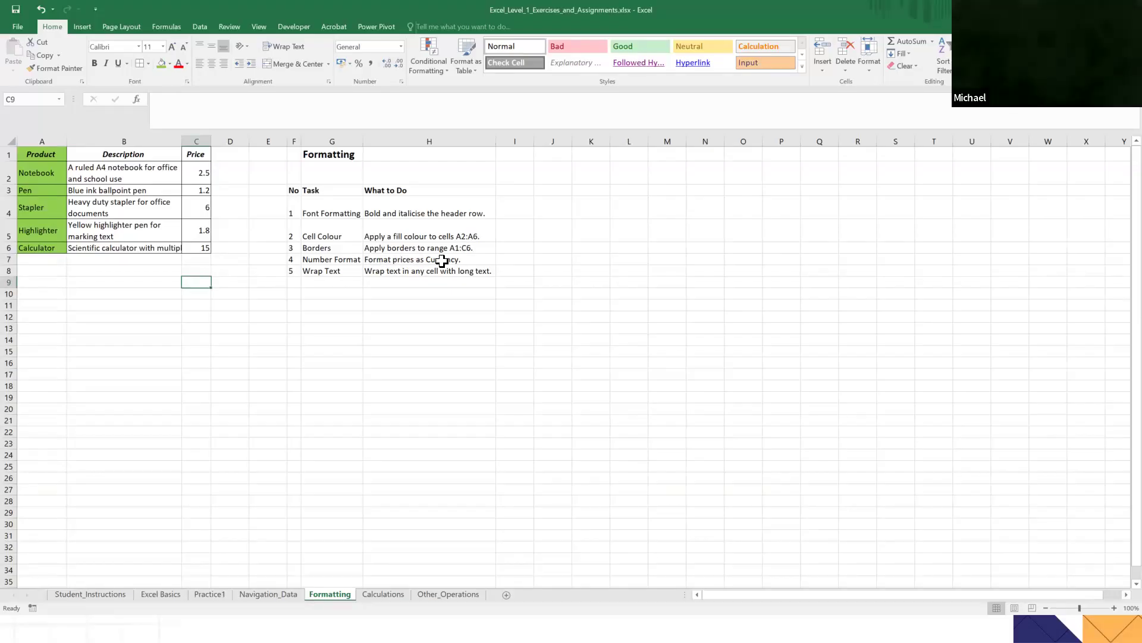
Format the Price column C as Currency with the £ symbol and 2 decimal places.
{"action": "left_click", "coordinate": [132, 232]}
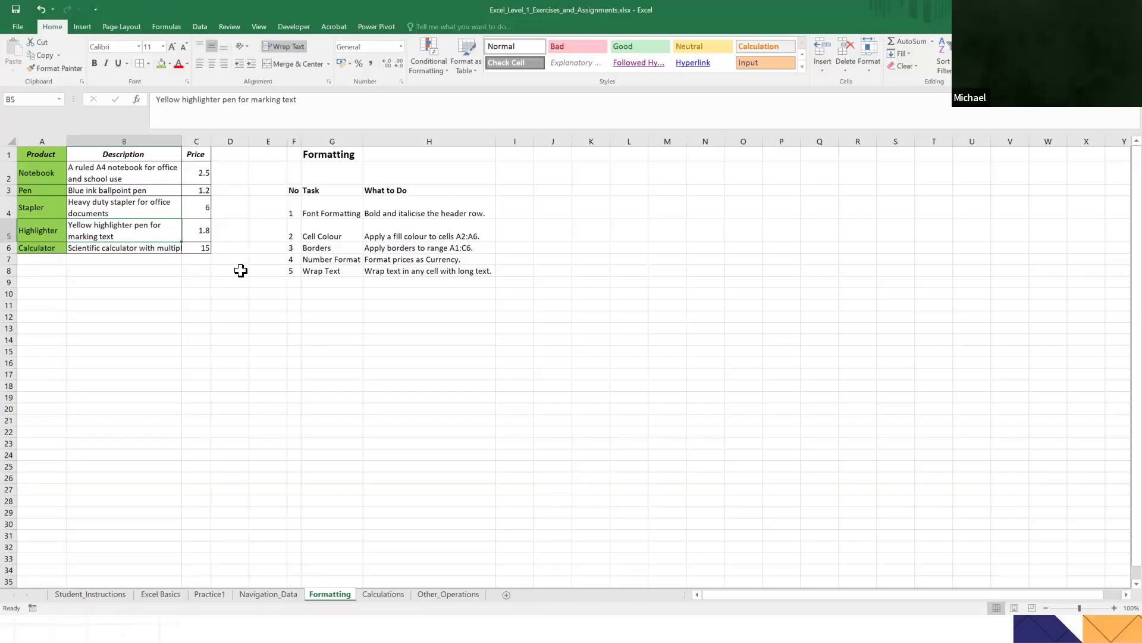
{"action": "left_click", "coordinate": [196, 140]}
{"action": "right_click", "coordinate": [197, 142]}
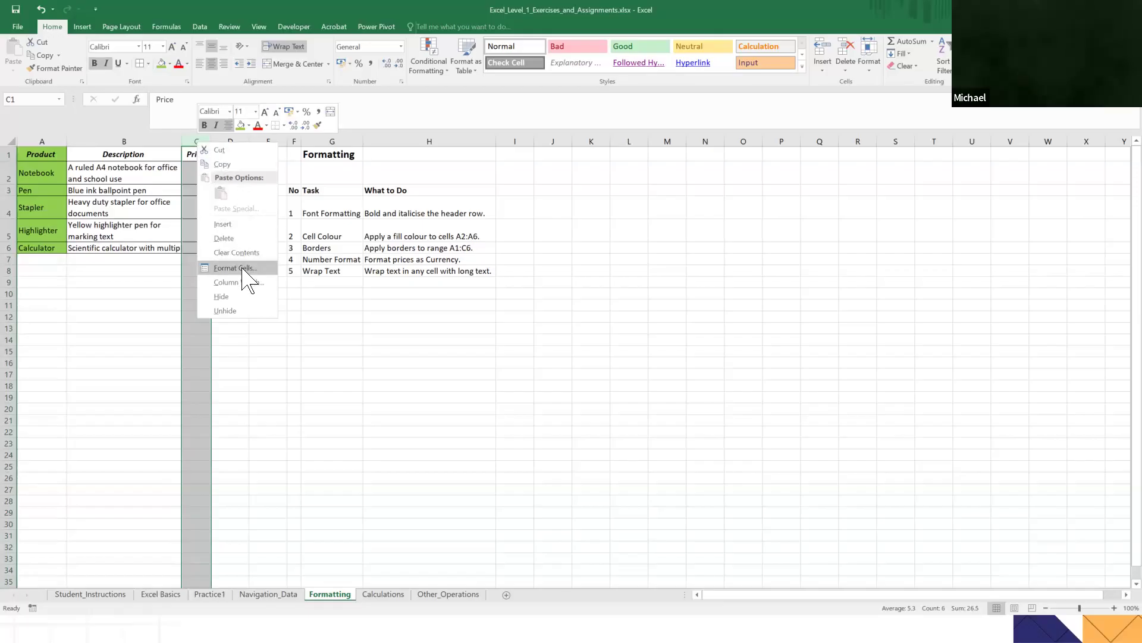
{"action": "left_click", "coordinate": [236, 268]}
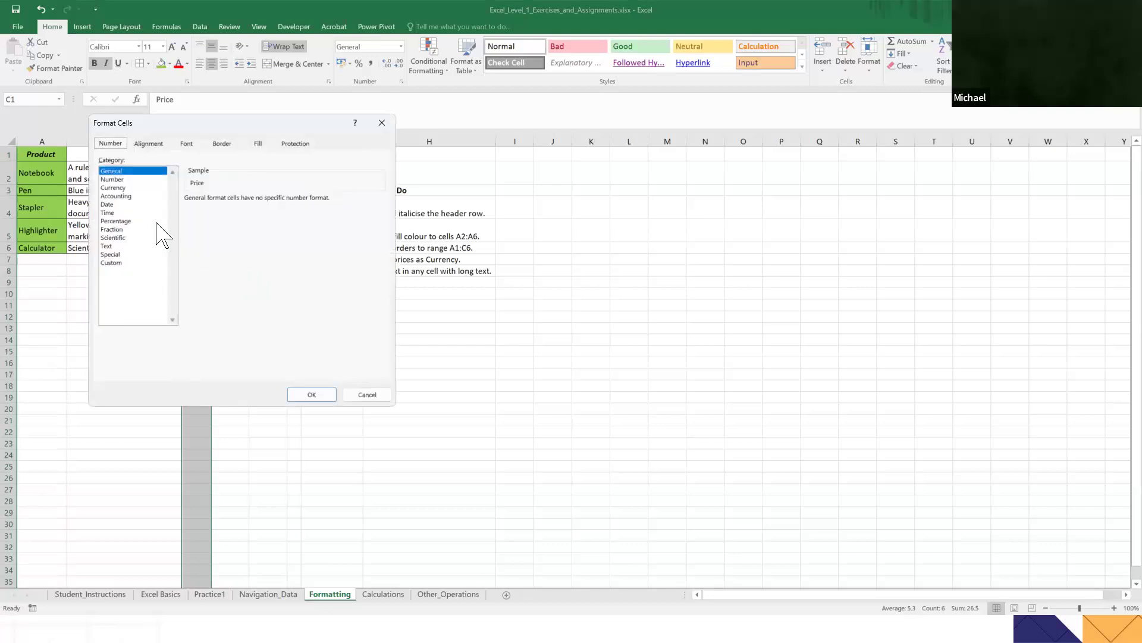
{"action": "left_click", "coordinate": [114, 189]}
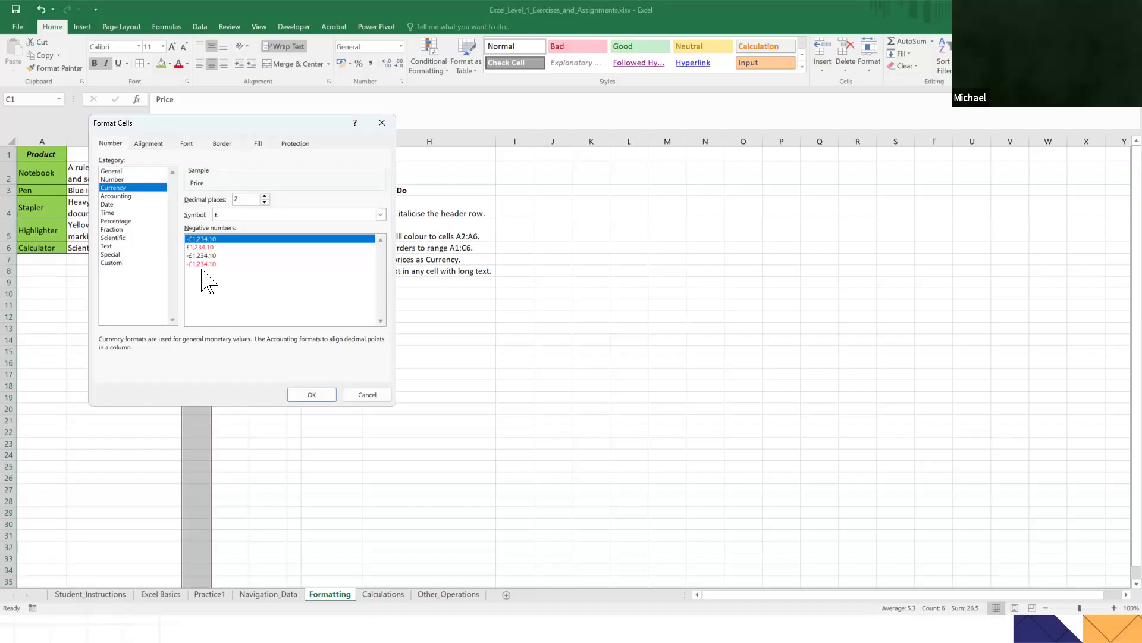
{"action": "left_click", "coordinate": [305, 392]}
{"action": "left_click", "coordinate": [312, 394]}
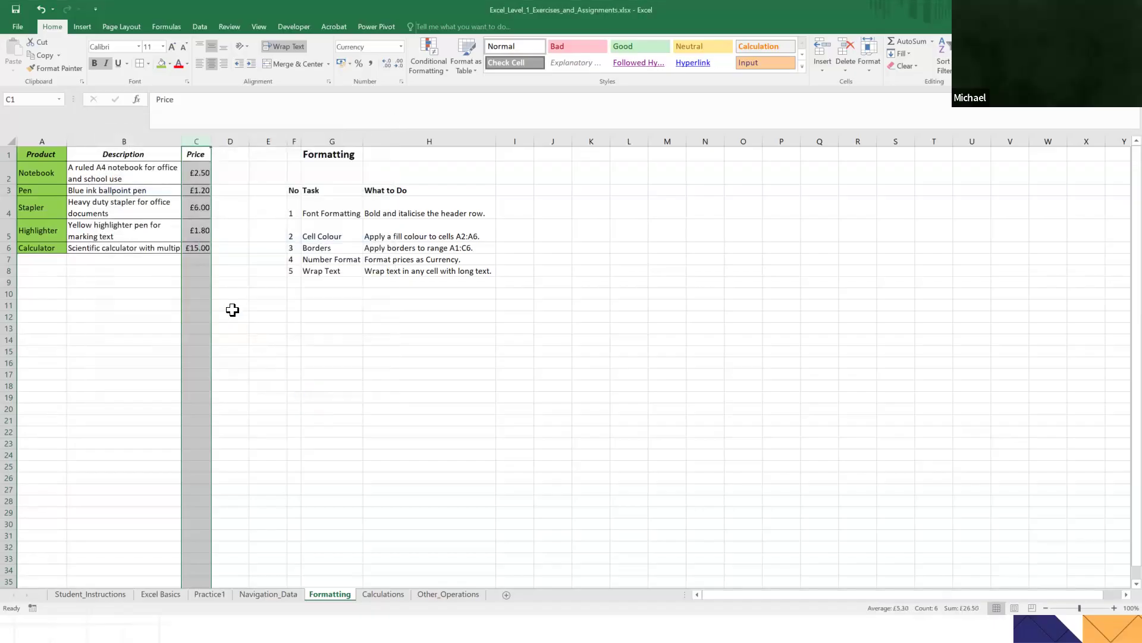
{"action": "left_click", "coordinate": [227, 247]}
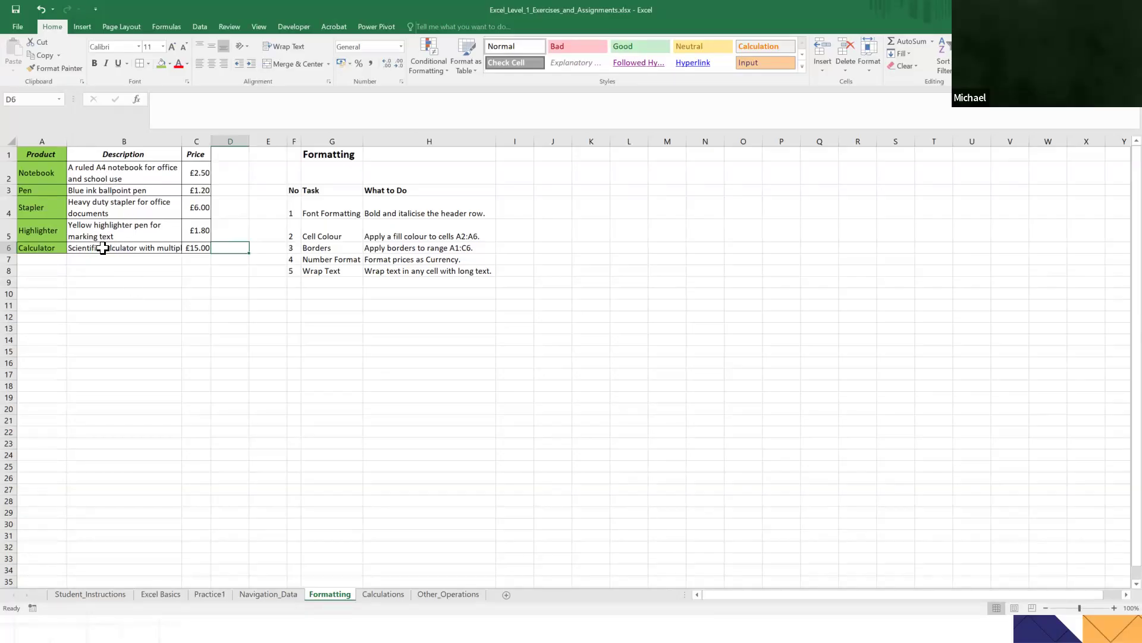
Wrap the text in the whole Description column B, including the long calculator description in B6.
{"action": "left_click", "coordinate": [127, 247]}
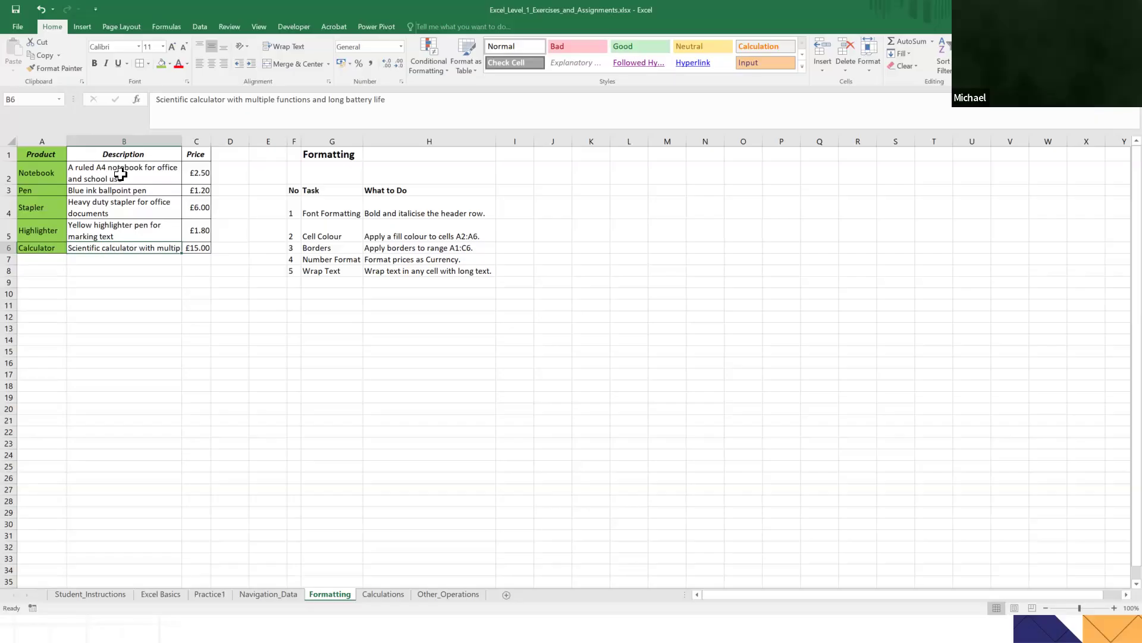
{"action": "left_click", "coordinate": [117, 138]}
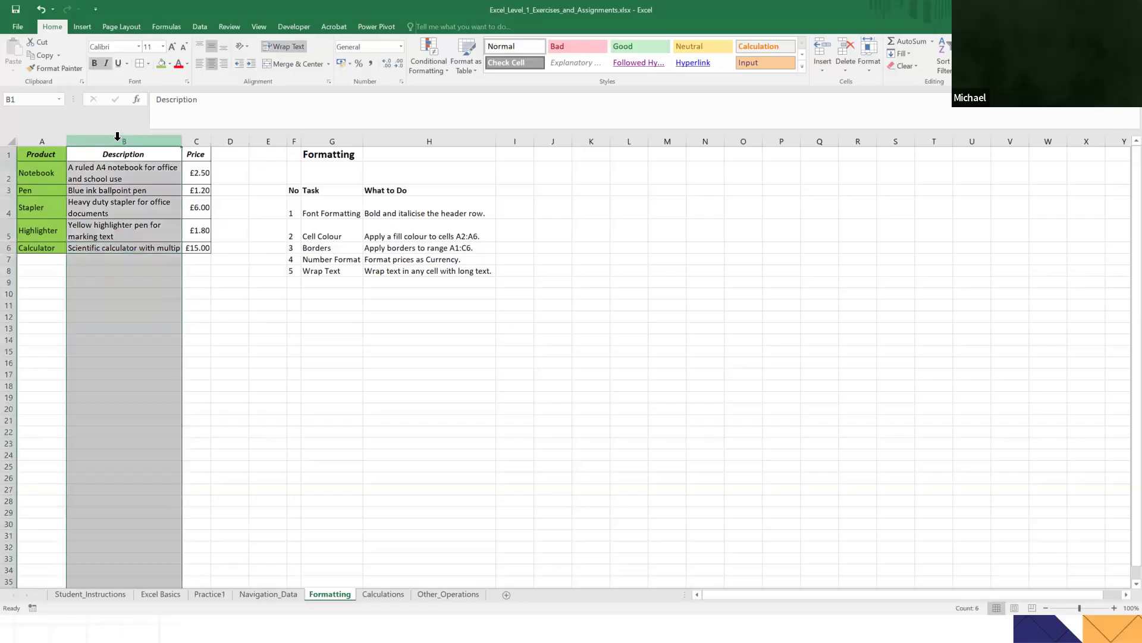
{"action": "left_click", "coordinate": [290, 48]}
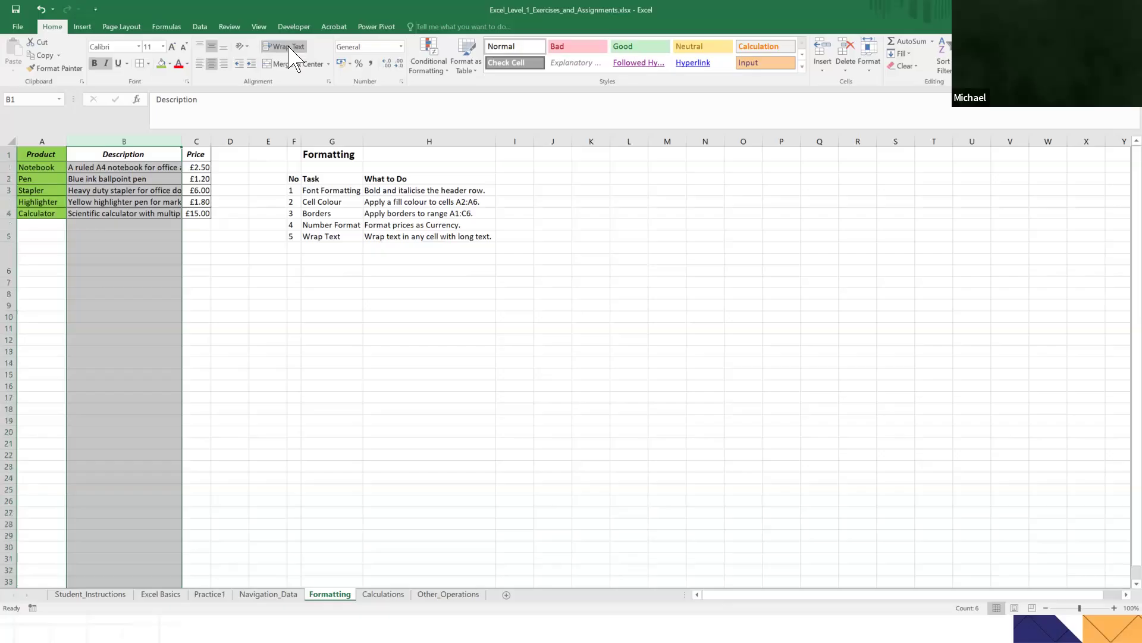
{"action": "left_click", "coordinate": [289, 47]}
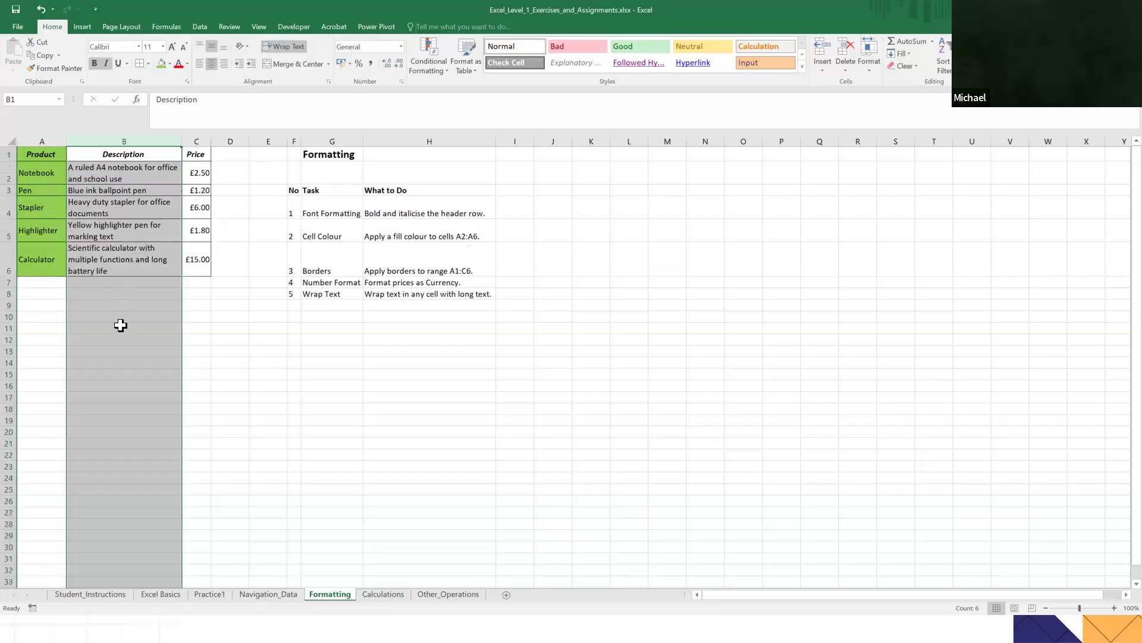
{"action": "left_click", "coordinate": [120, 325]}
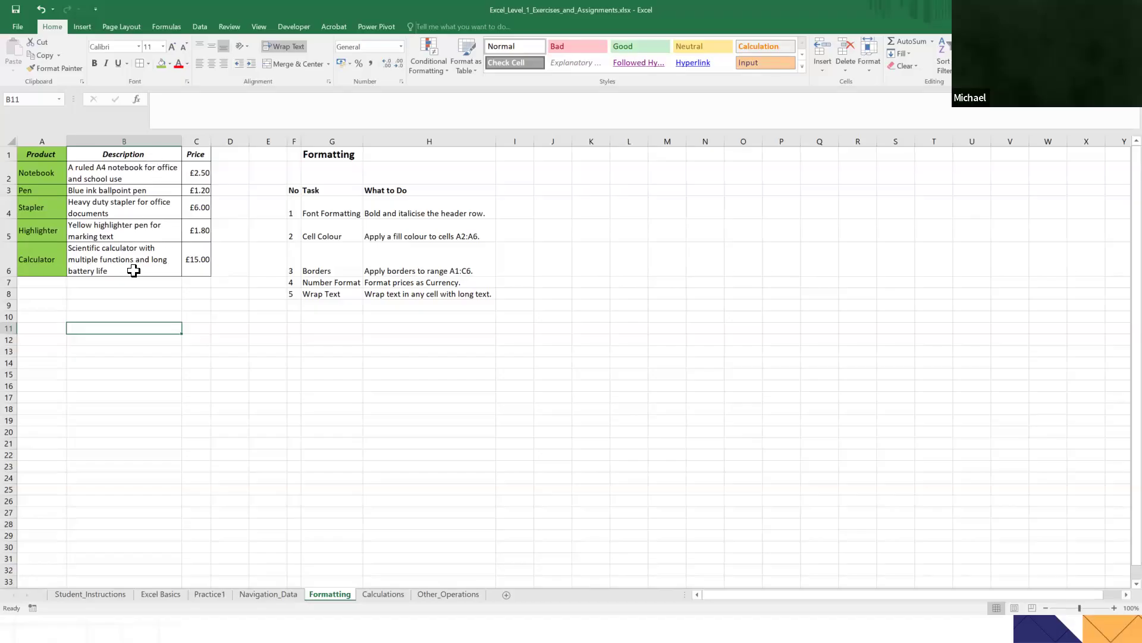
{"action": "left_click", "coordinate": [382, 352]}
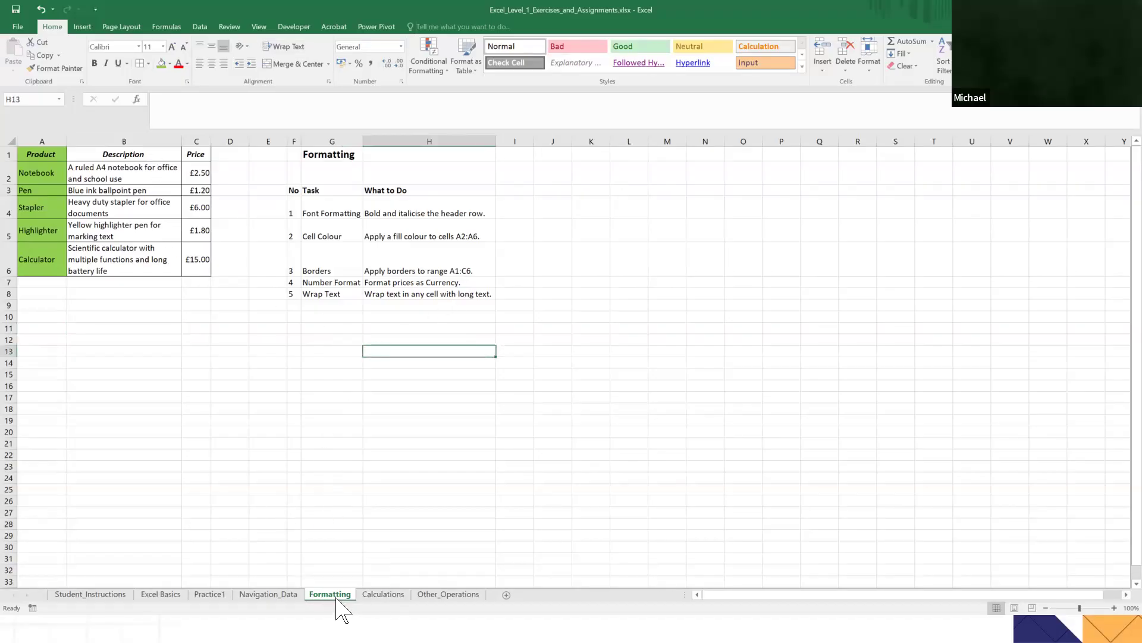
On the Calculations sheet, total the three months' sales in G3 with the formula =SUM(B4:B6).
{"action": "left_click", "coordinate": [382, 594]}
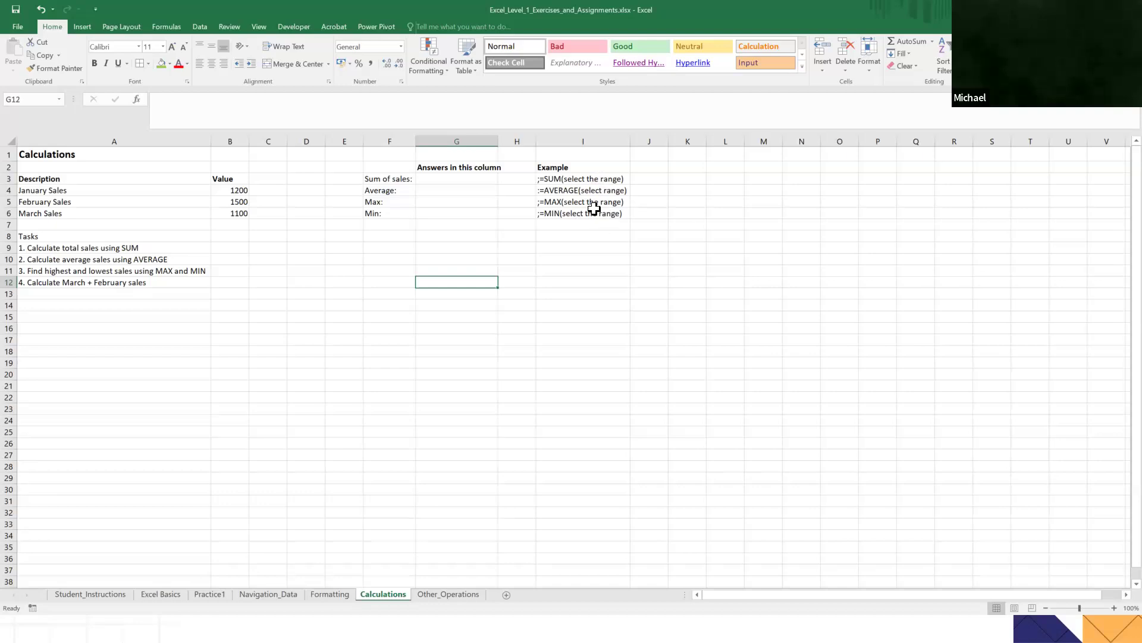
{"action": "left_click", "coordinate": [434, 181]}
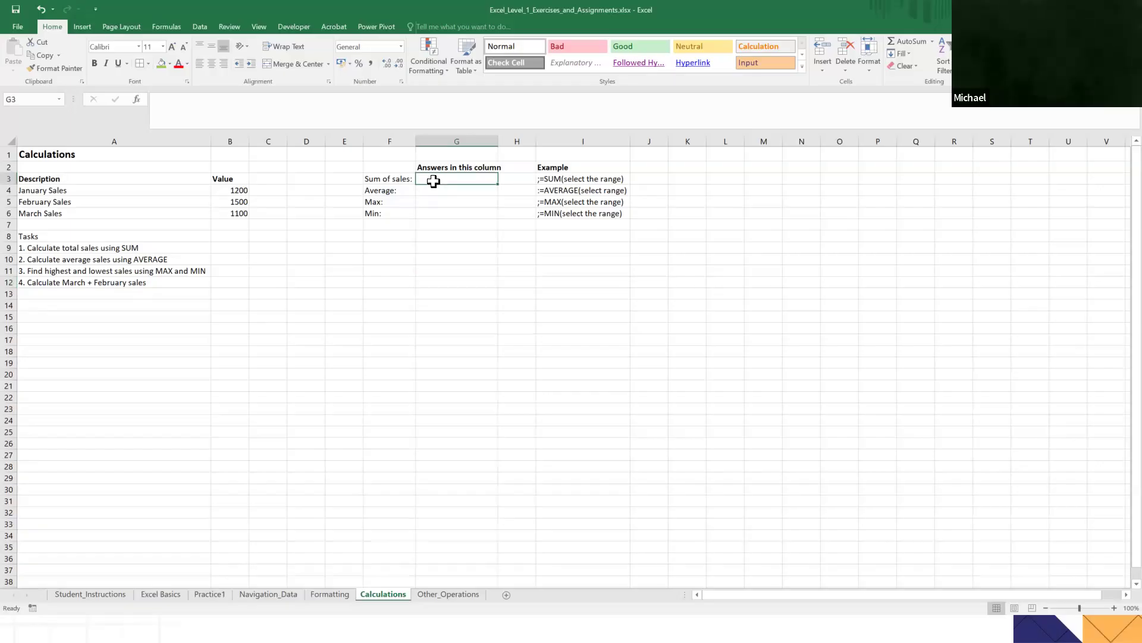
{"action": "type", "text": "="}
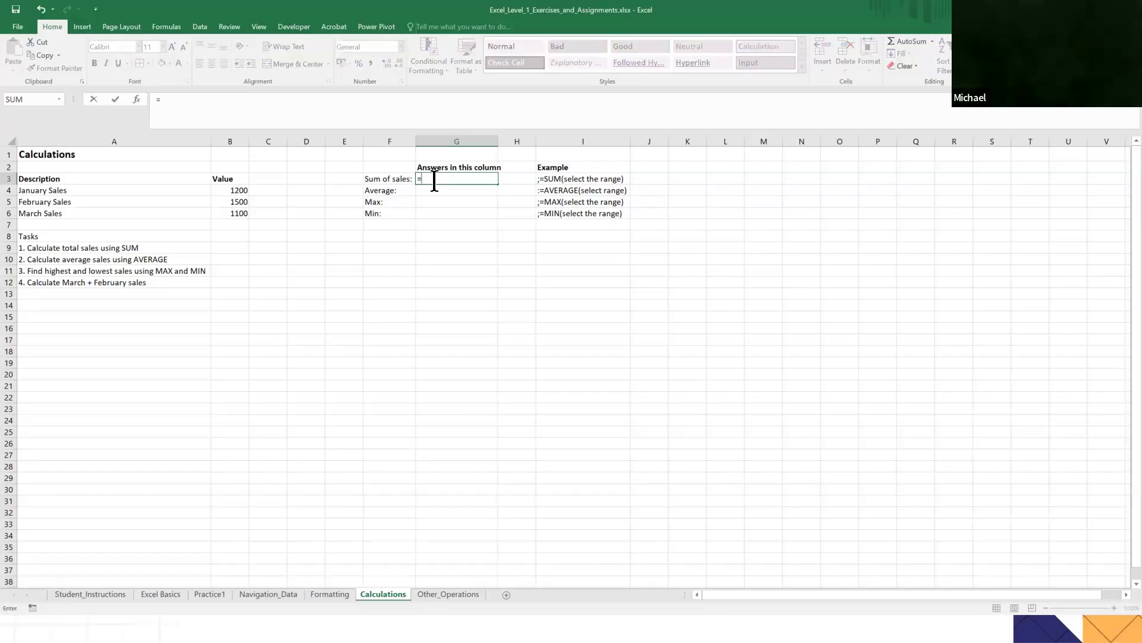
{"action": "type", "text": "sum"}
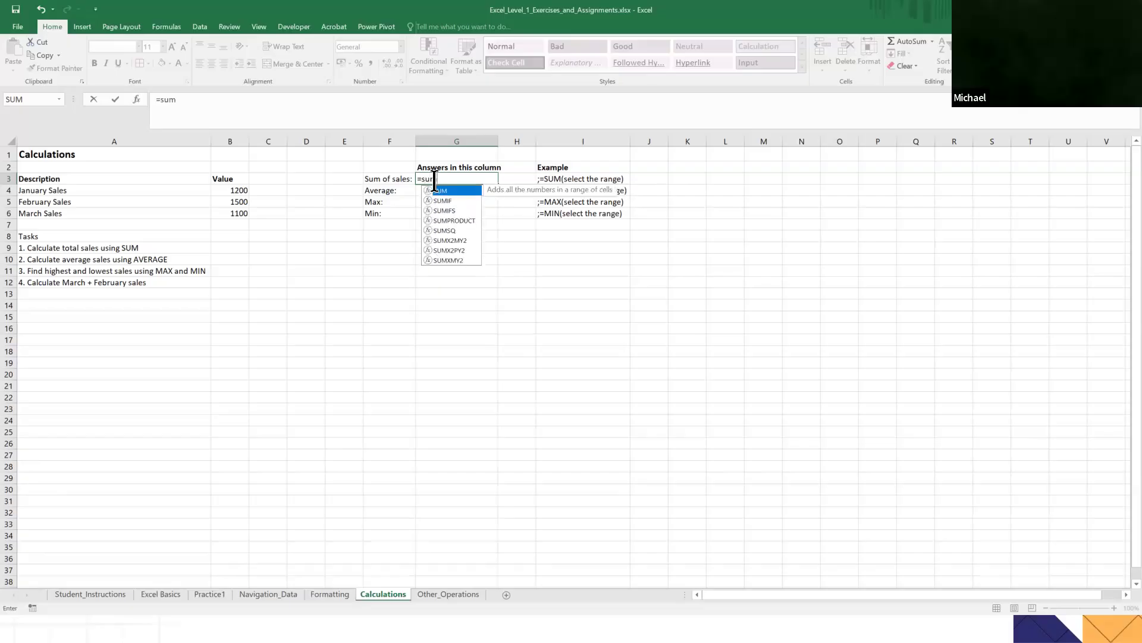
{"action": "double_click", "coordinate": [454, 193]}
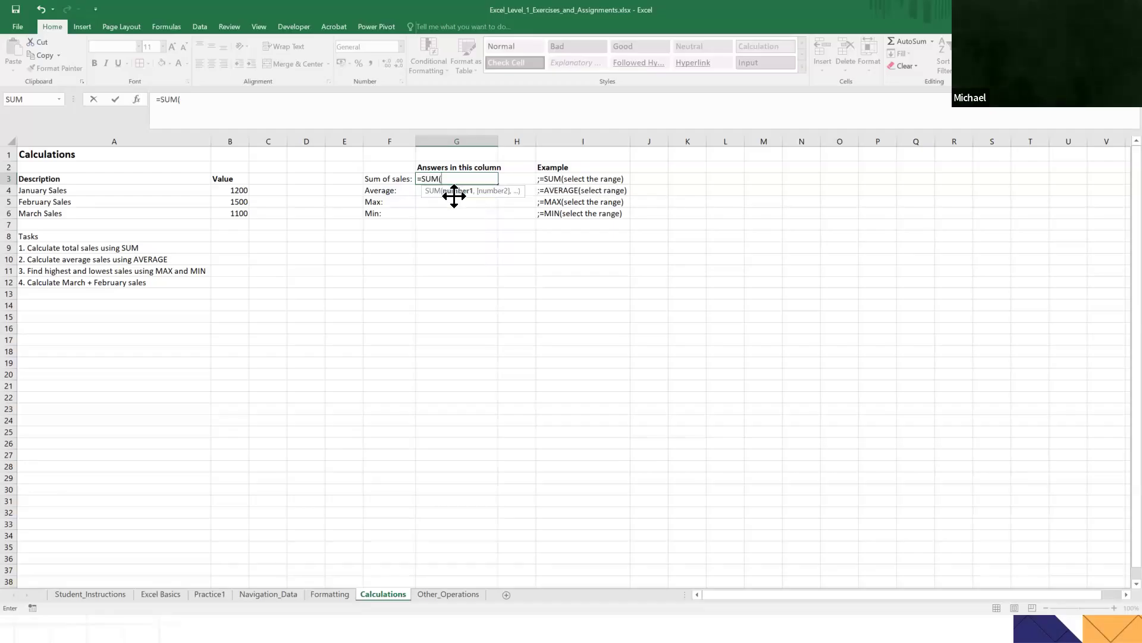
{"action": "left_click", "coordinate": [184, 100]}
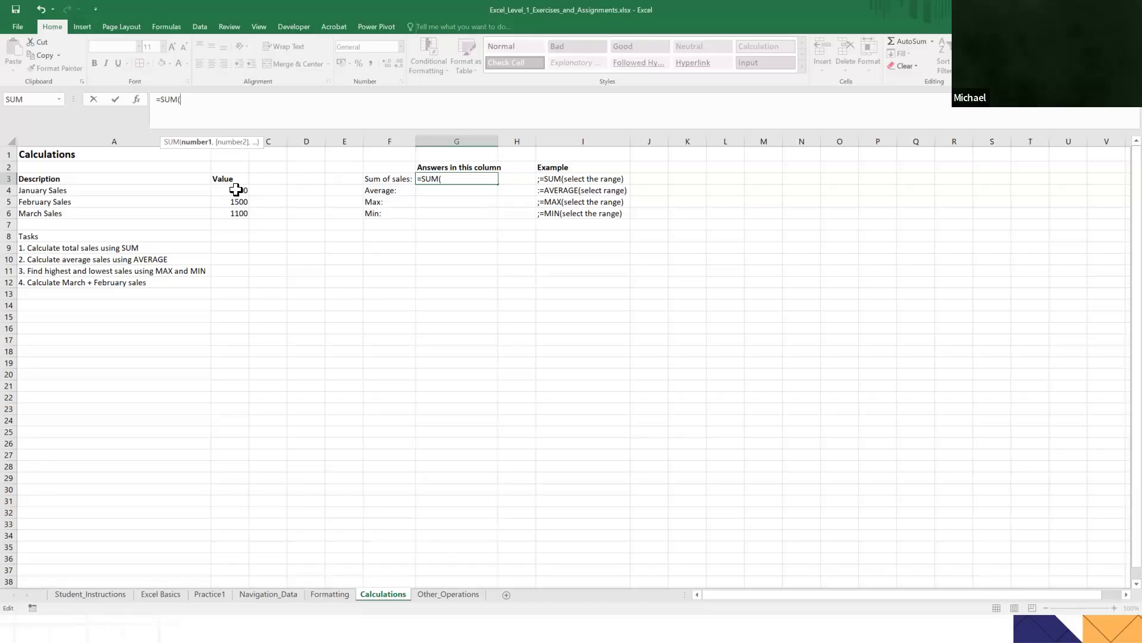
{"action": "left_click_drag", "start_coordinate": [236, 189], "coordinate": [239, 213]}
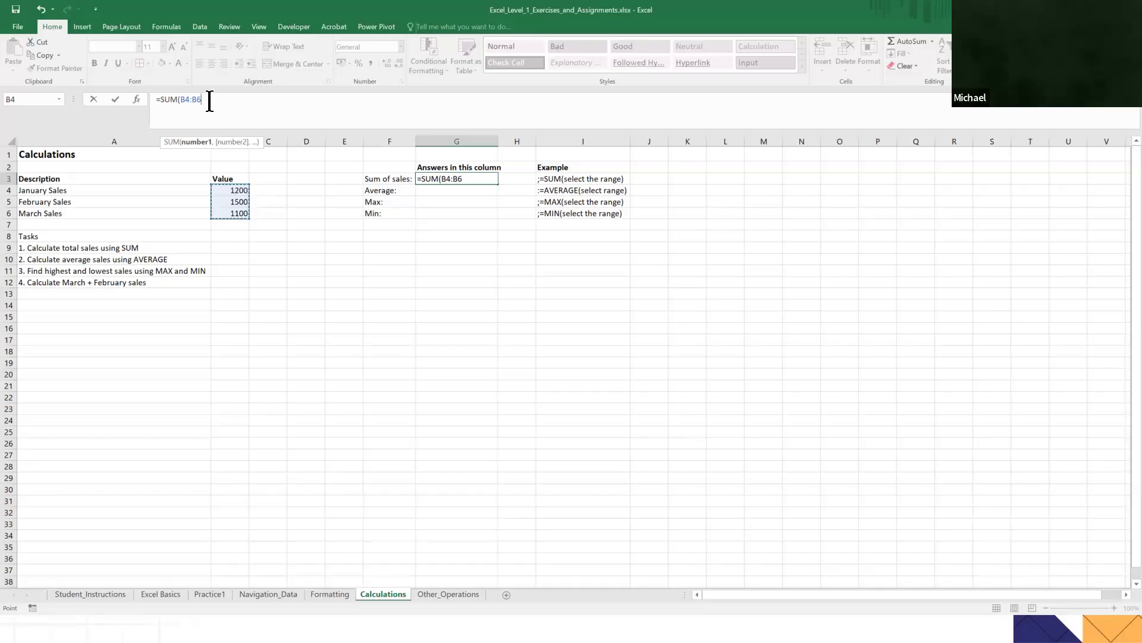
{"action": "type", "text": ")"}
{"action": "key", "text": "Return"}
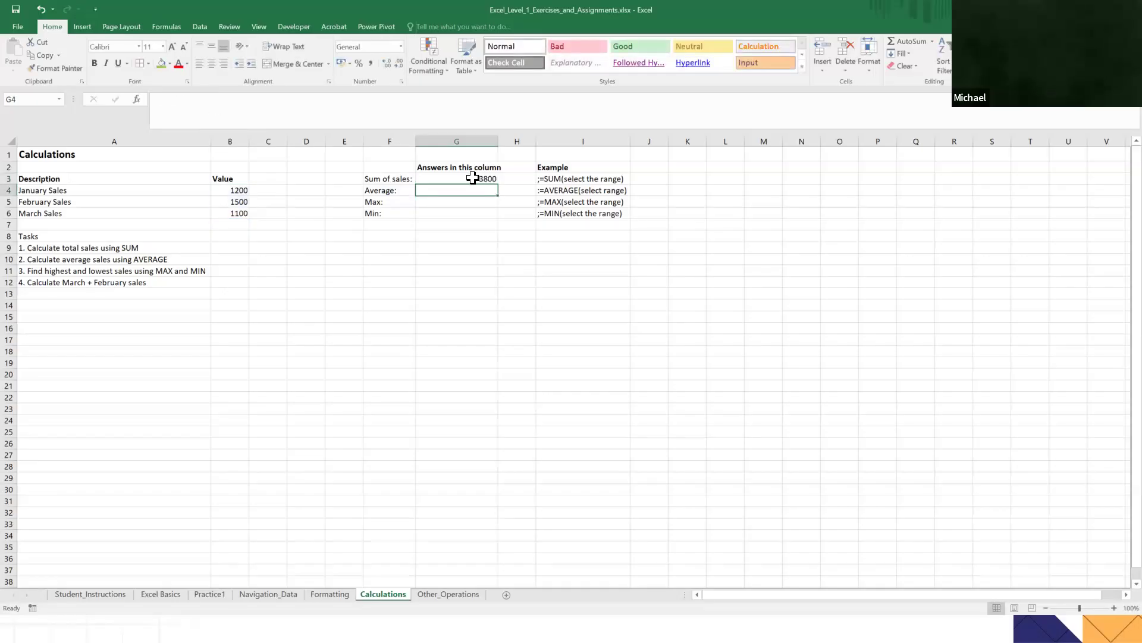
Calculate the average of the three months' sales in G4 with the formula =AVERAGE(B4:B6).
{"action": "double_click", "coordinate": [428, 190]}
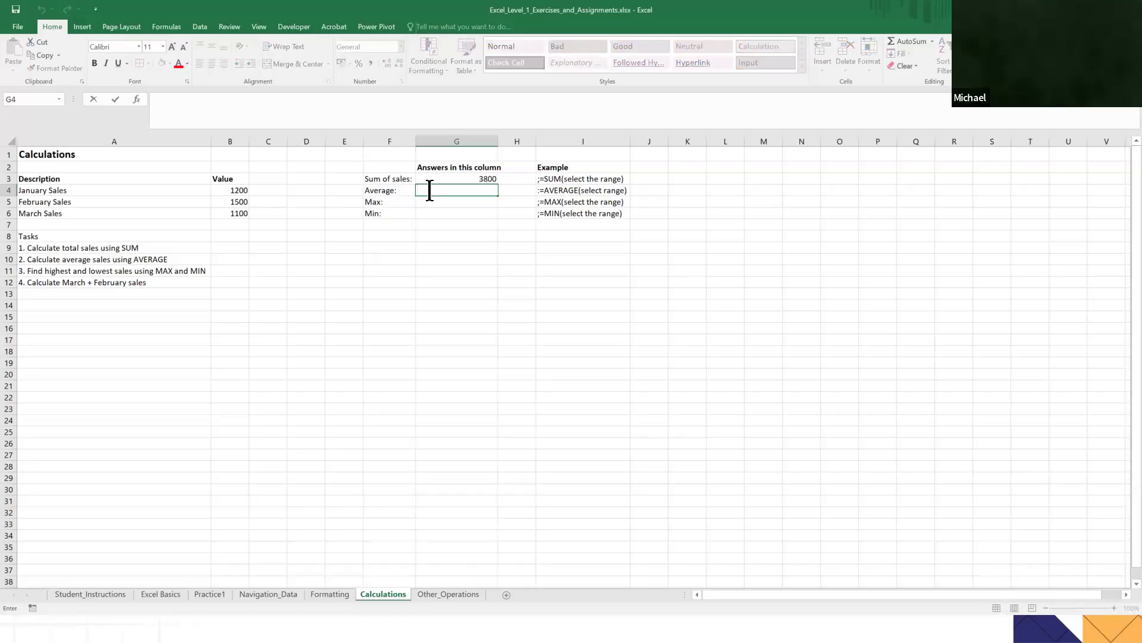
{"action": "type", "text": "=ave"}
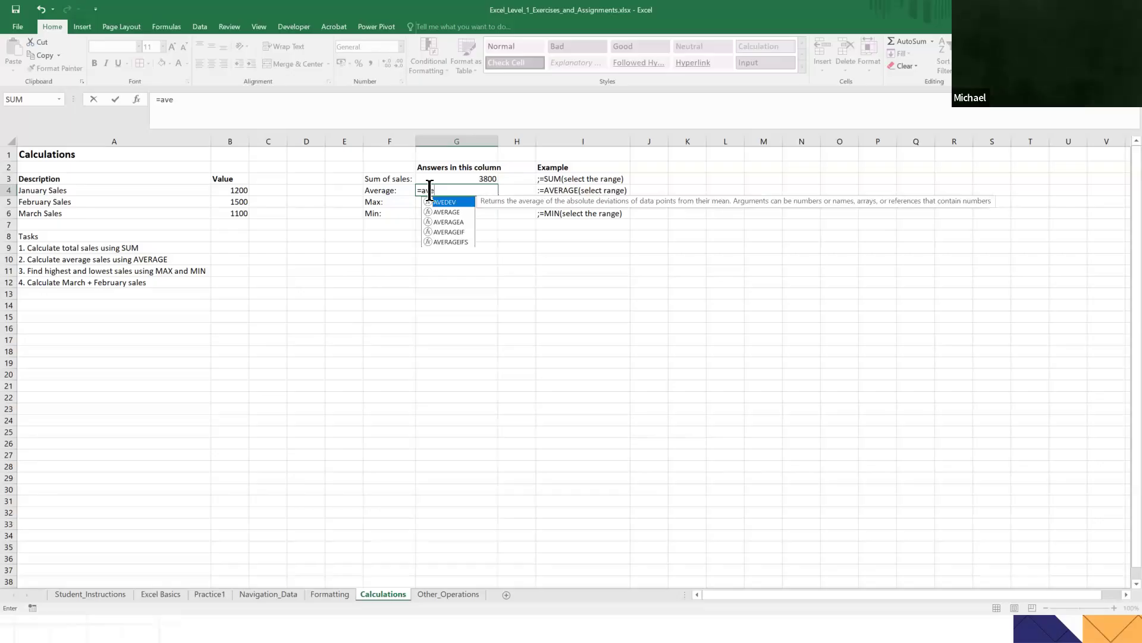
{"action": "key", "text": "Down"}
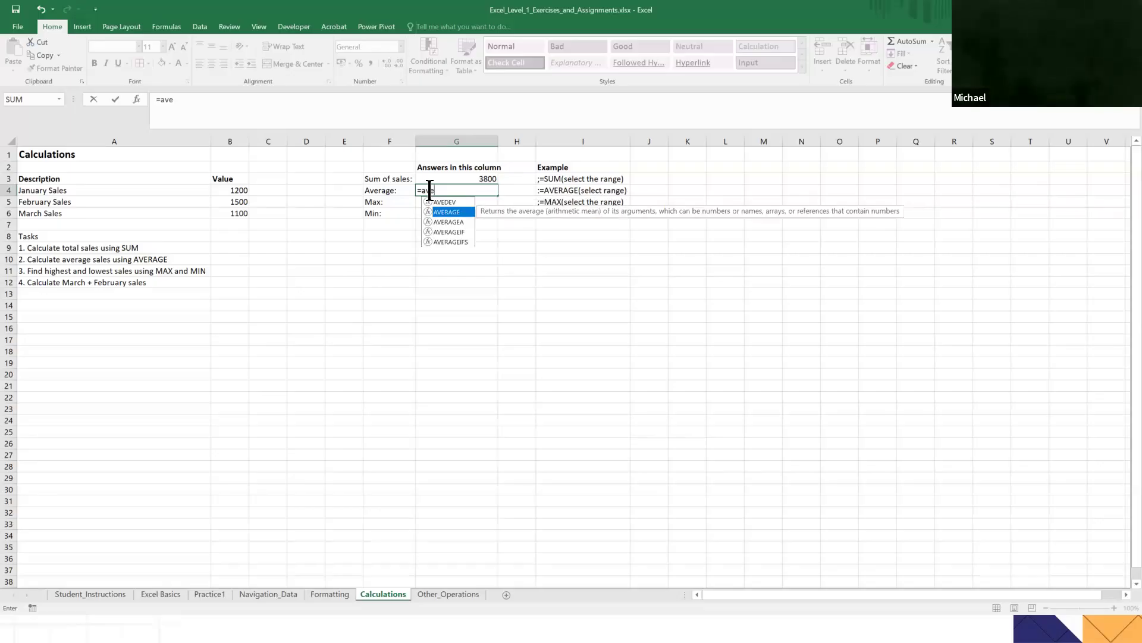
{"action": "key", "text": "Tab"}
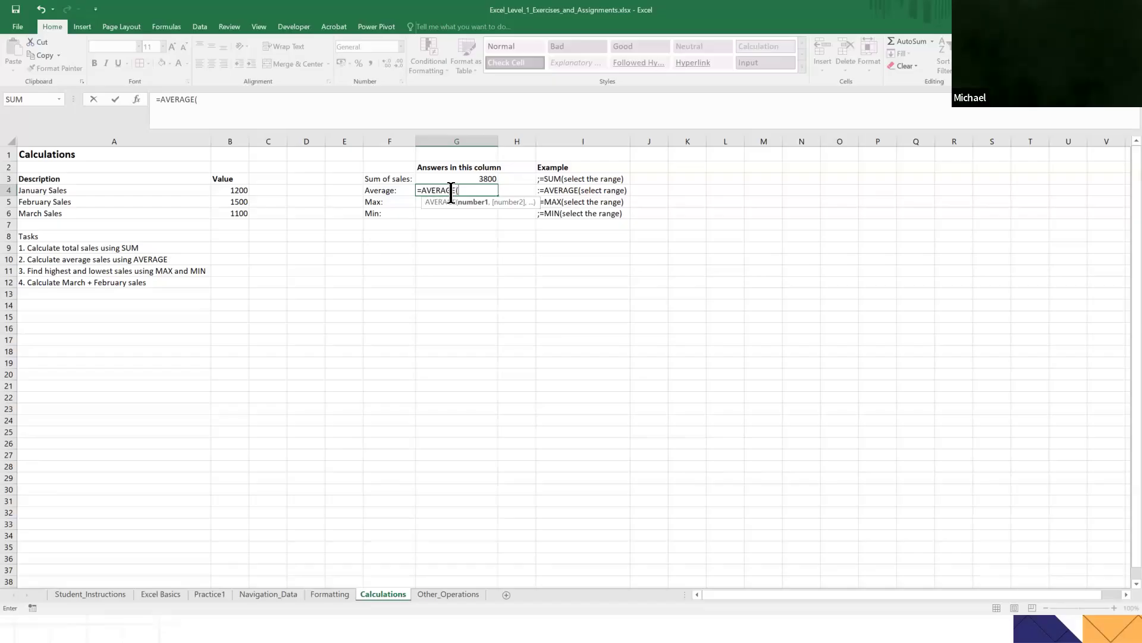
{"action": "left_click_drag", "start_coordinate": [233, 191], "coordinate": [233, 214]}
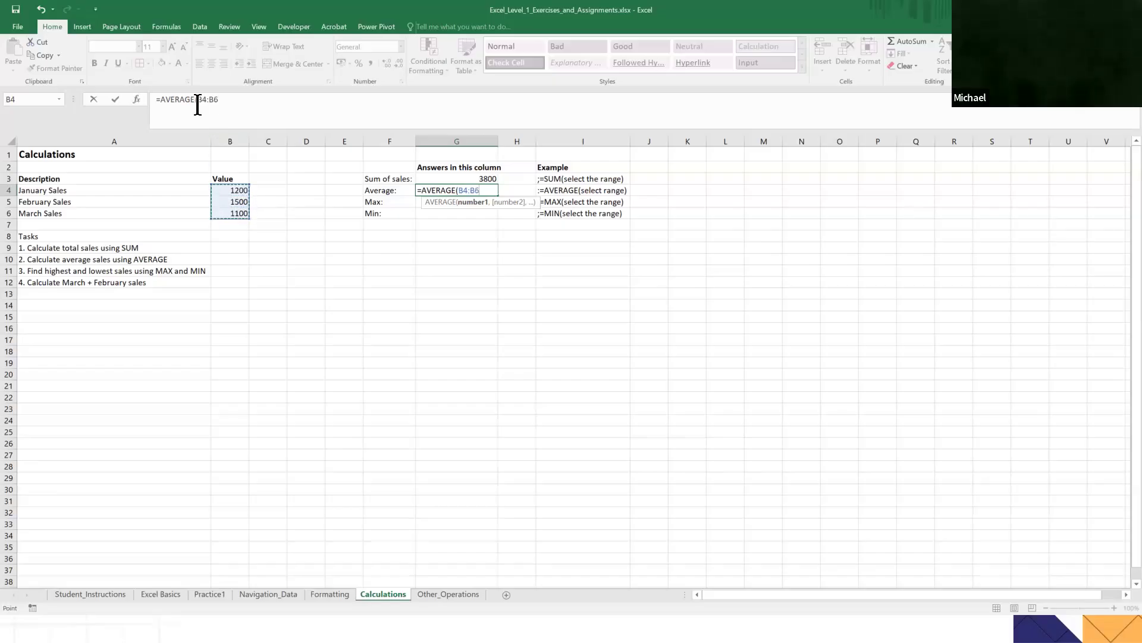
{"action": "left_click", "coordinate": [226, 100]}
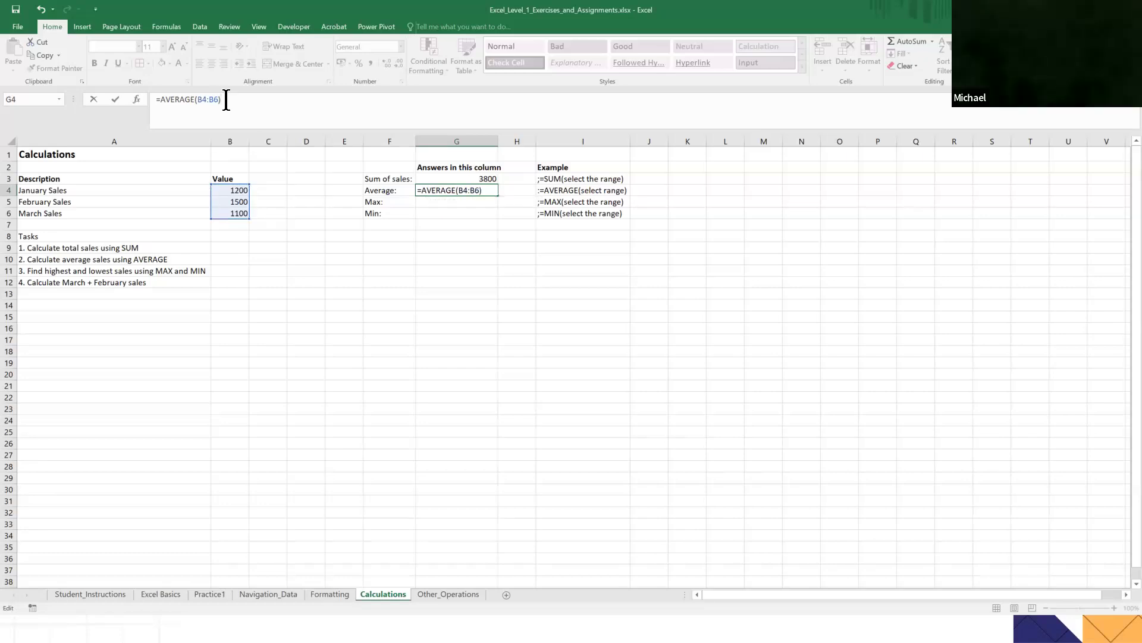
{"action": "key", "text": "Return"}
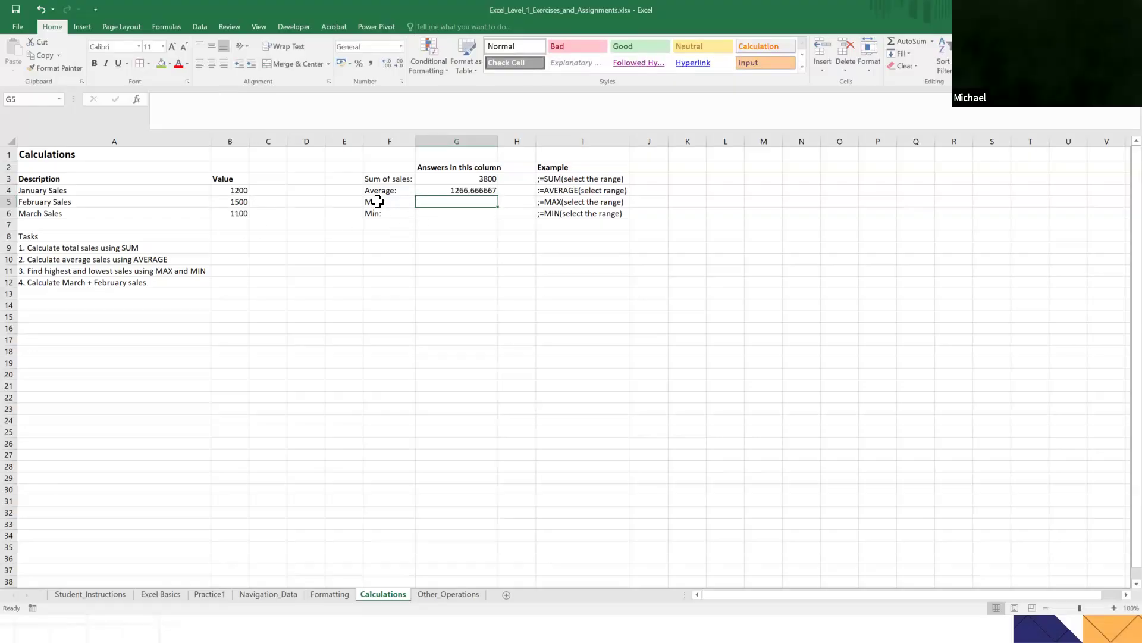
Find the highest monthly sales value in G5 with the formula =MAX(B4:B6).
{"action": "double_click", "coordinate": [428, 202]}
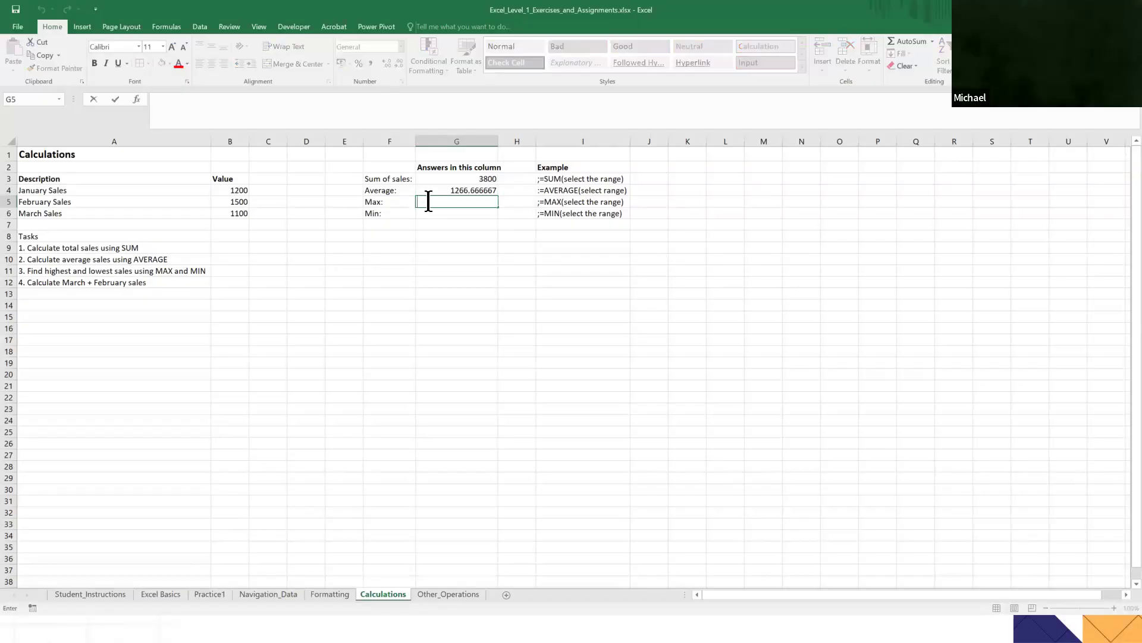
{"action": "type", "text": "=max"}
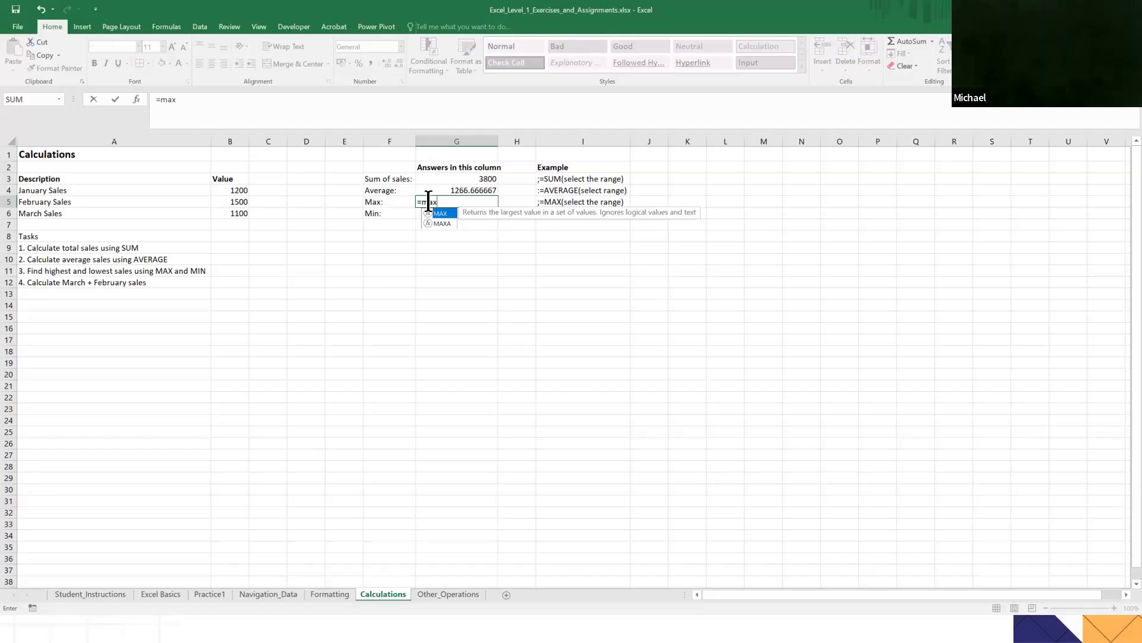
{"action": "key", "text": "Tab"}
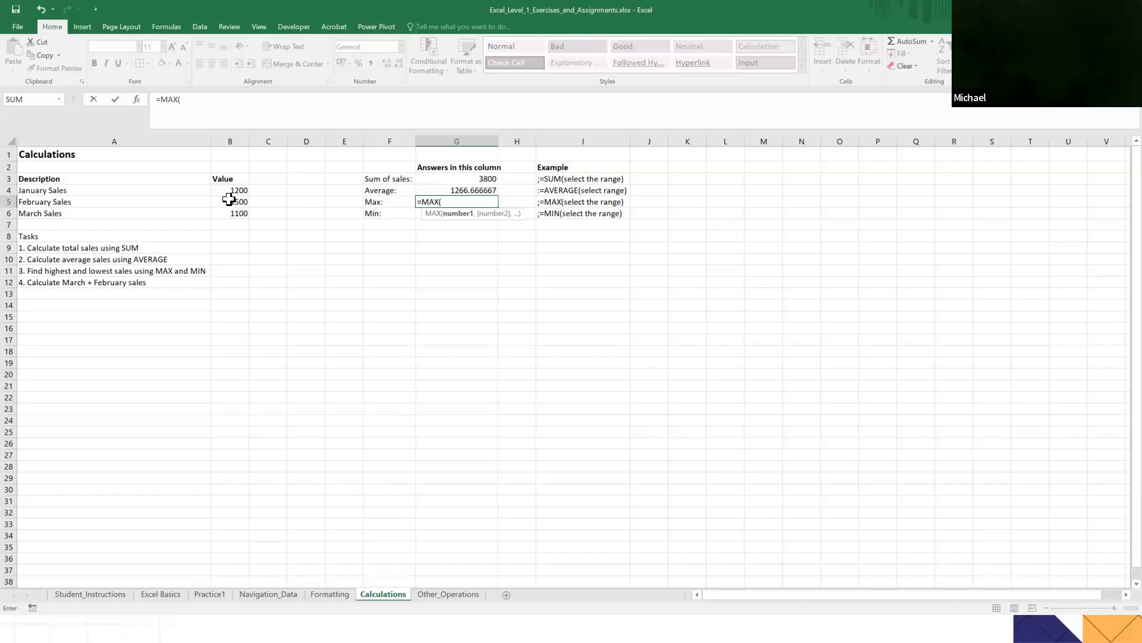
{"action": "left_click_drag", "start_coordinate": [230, 187], "coordinate": [235, 212]}
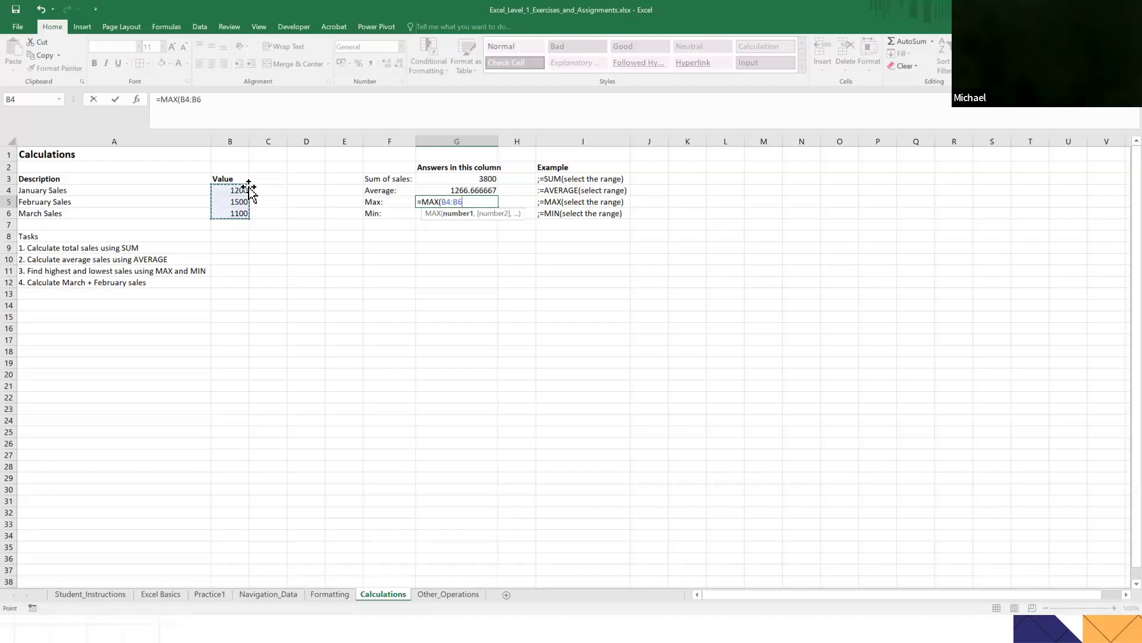
{"action": "left_click", "coordinate": [226, 100]}
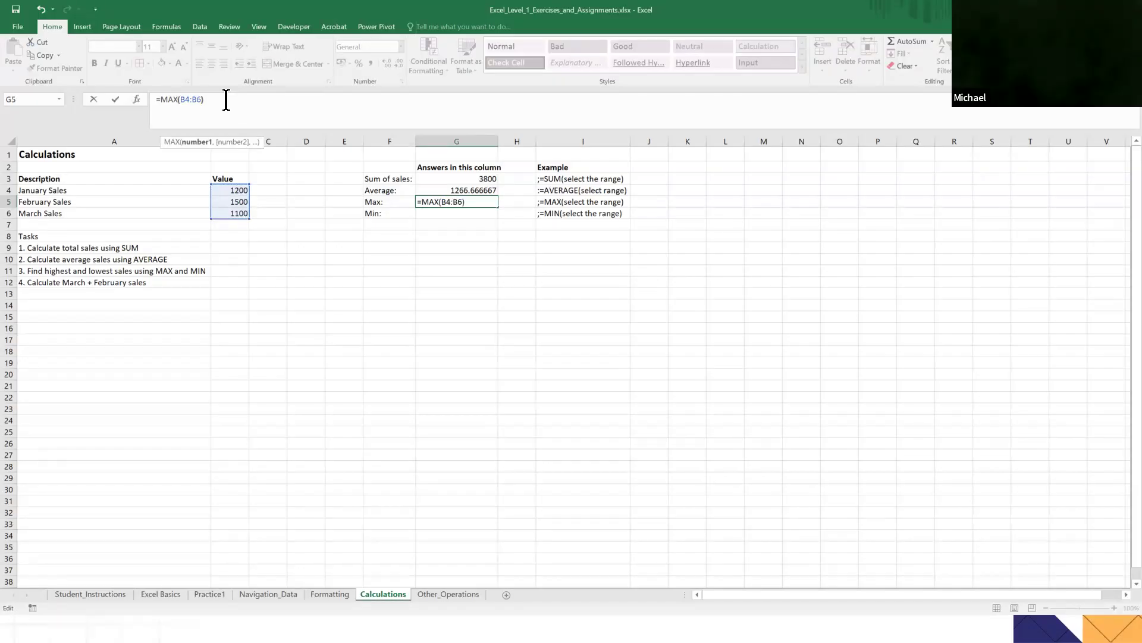
{"action": "type", "text": ")"}
{"action": "key", "text": "Return"}
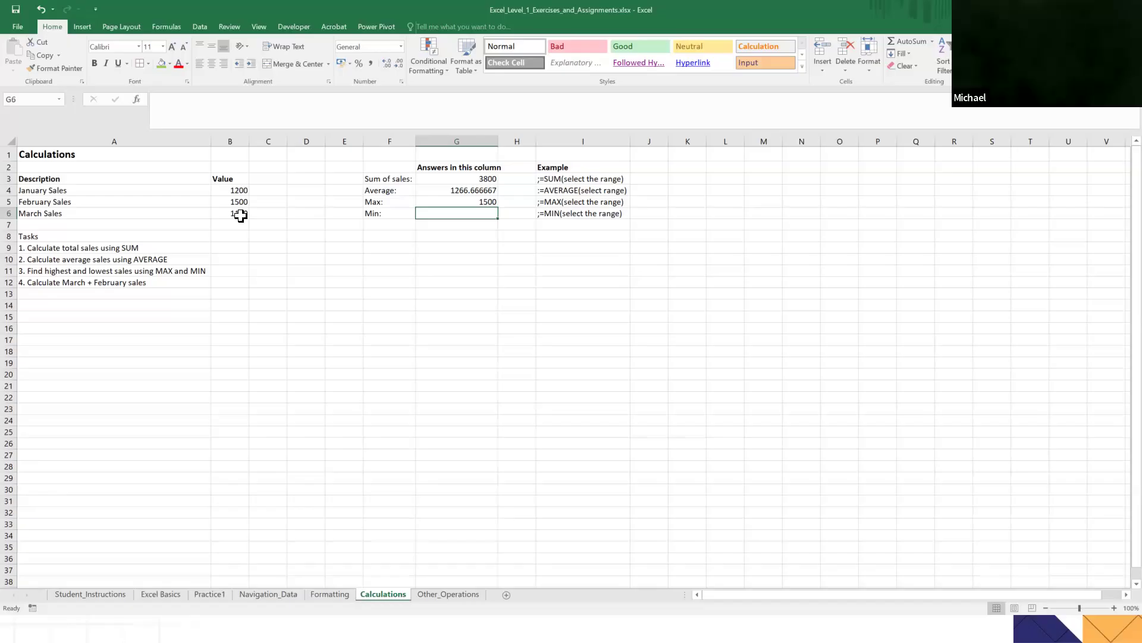
Find the lowest monthly sales value in G6 with the formula =MIN(B4:B6).
{"action": "double_click", "coordinate": [428, 214]}
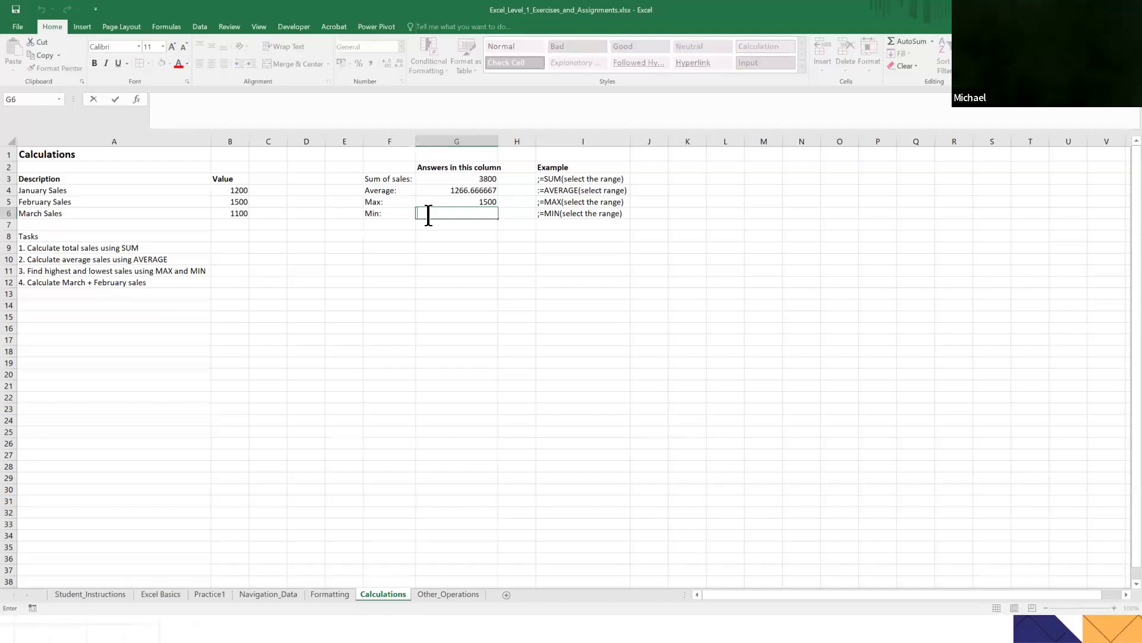
{"action": "type", "text": "=min"}
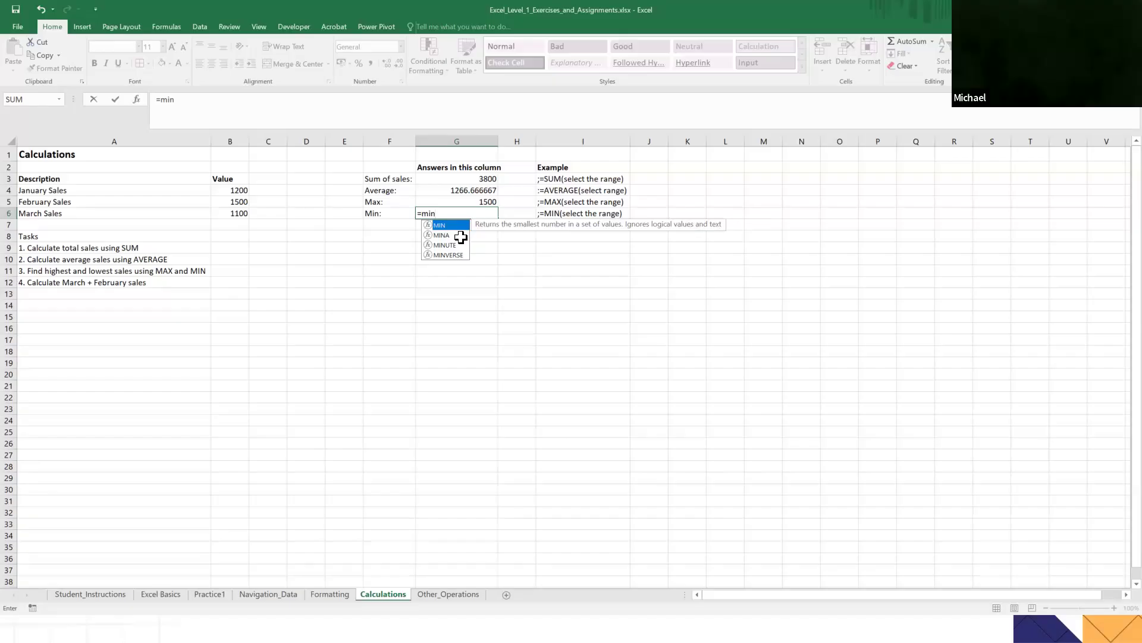
{"action": "key", "text": "Tab"}
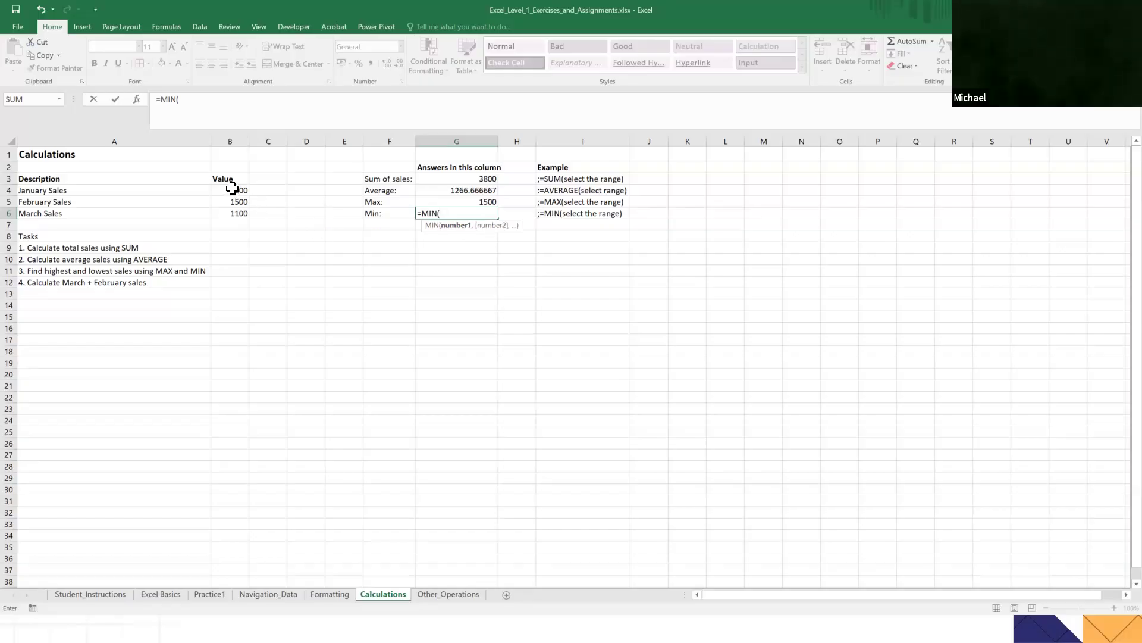
{"action": "left_click_drag", "start_coordinate": [232, 188], "coordinate": [235, 213]}
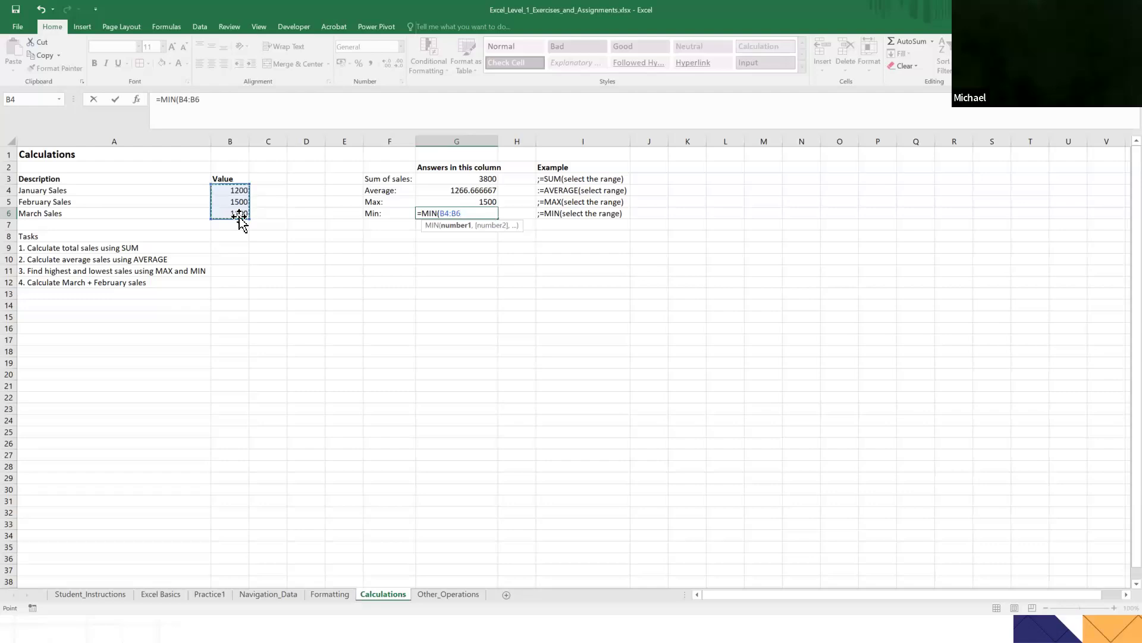
{"action": "key", "text": "Return"}
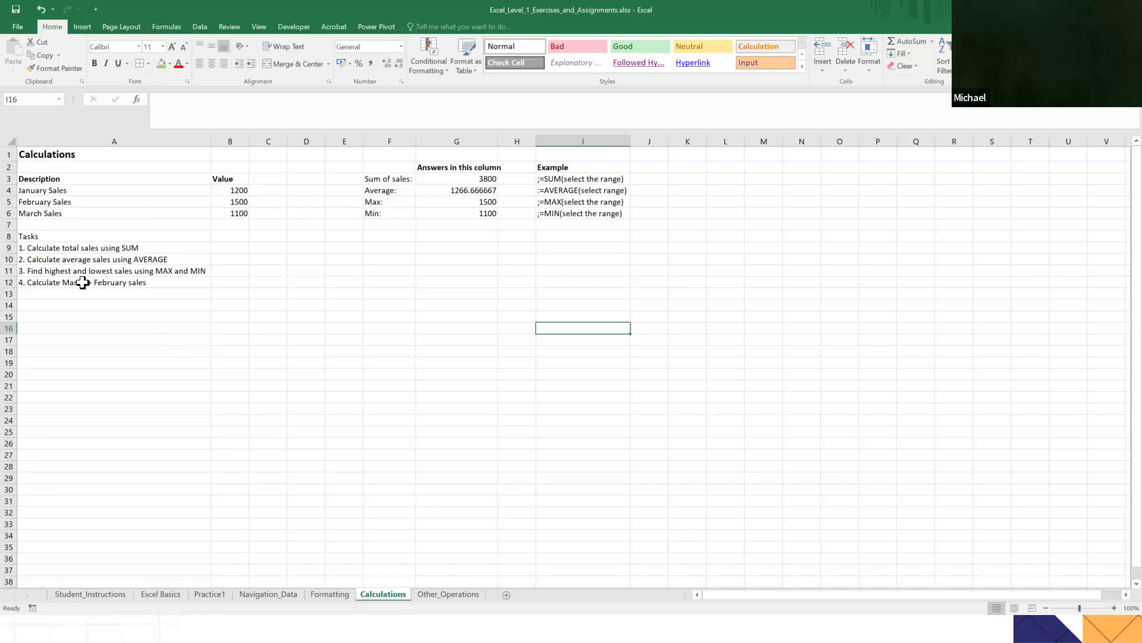
{"action": "left_click", "coordinate": [343, 328]}
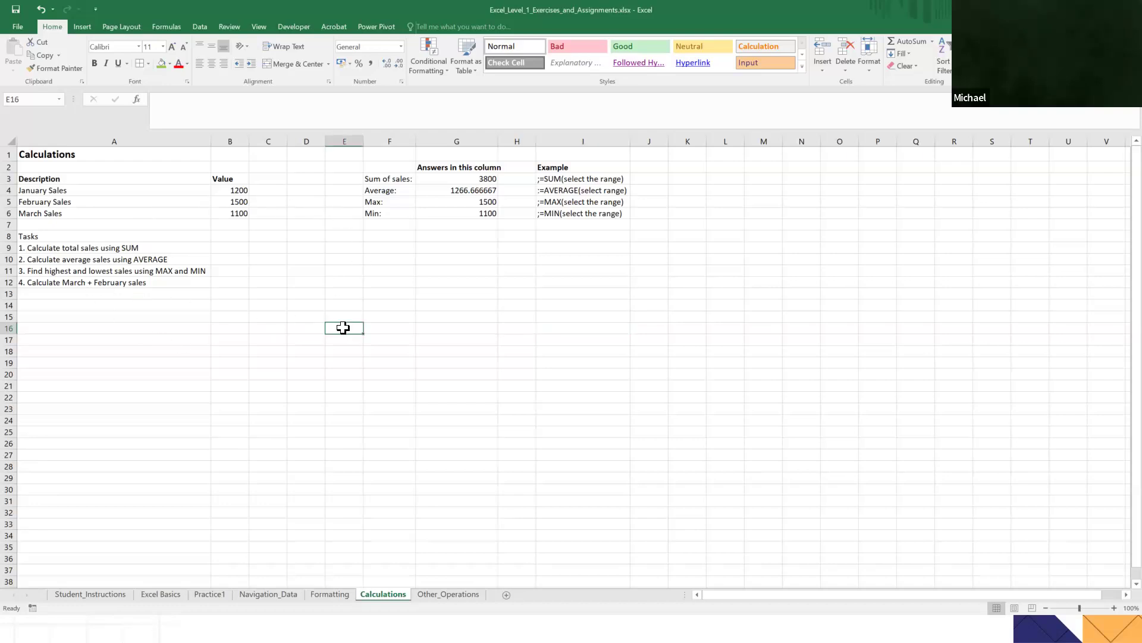
Delete the existing Product Sales column chart, including its title, from the Other_Operations sheet.
{"action": "left_click", "coordinate": [449, 594]}
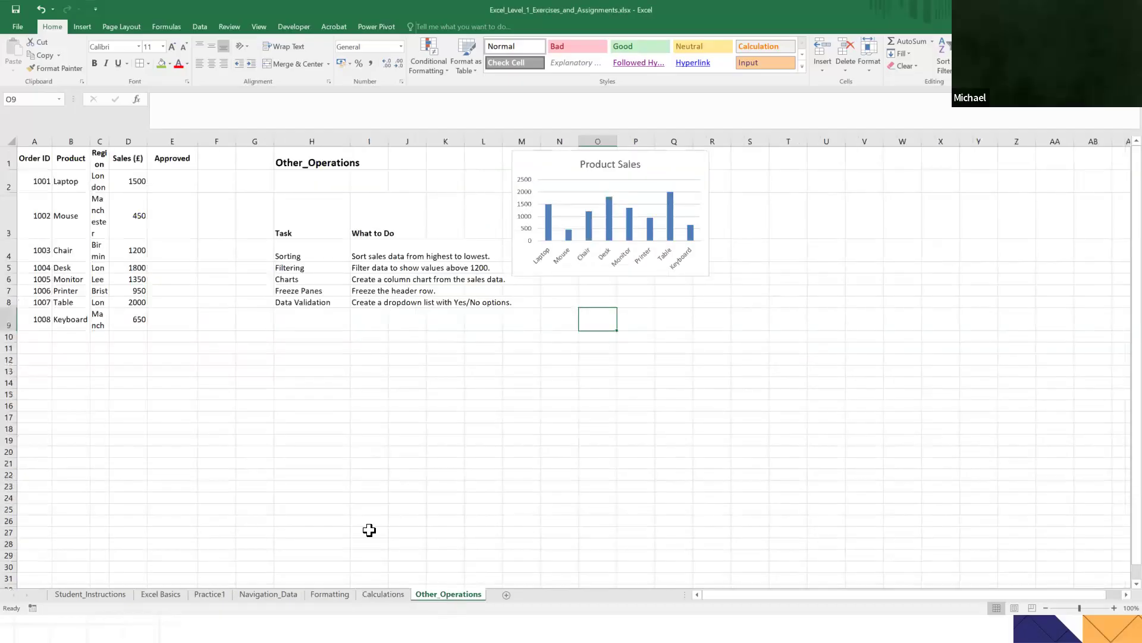
{"action": "left_click", "coordinate": [622, 164]}
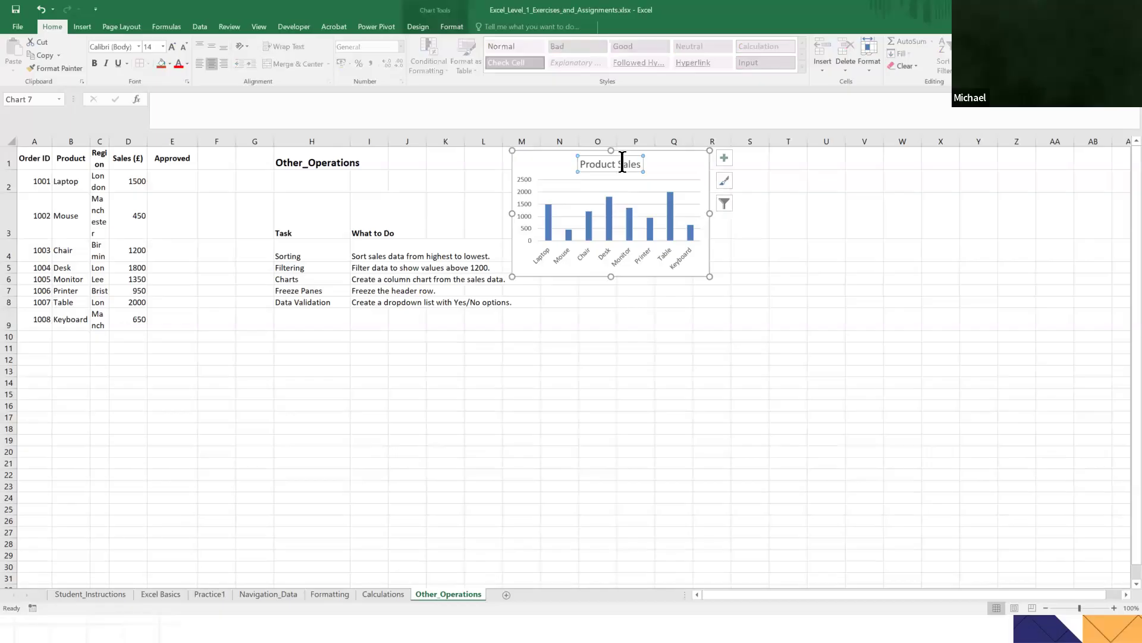
{"action": "key", "text": "Delete"}
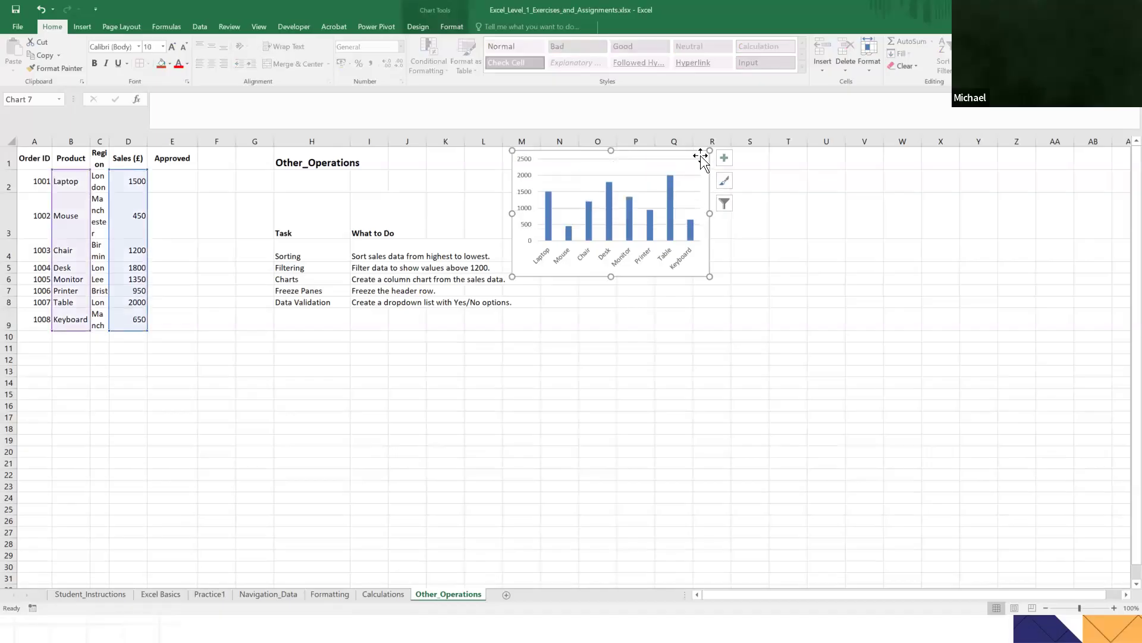
{"action": "key", "text": "Delete"}
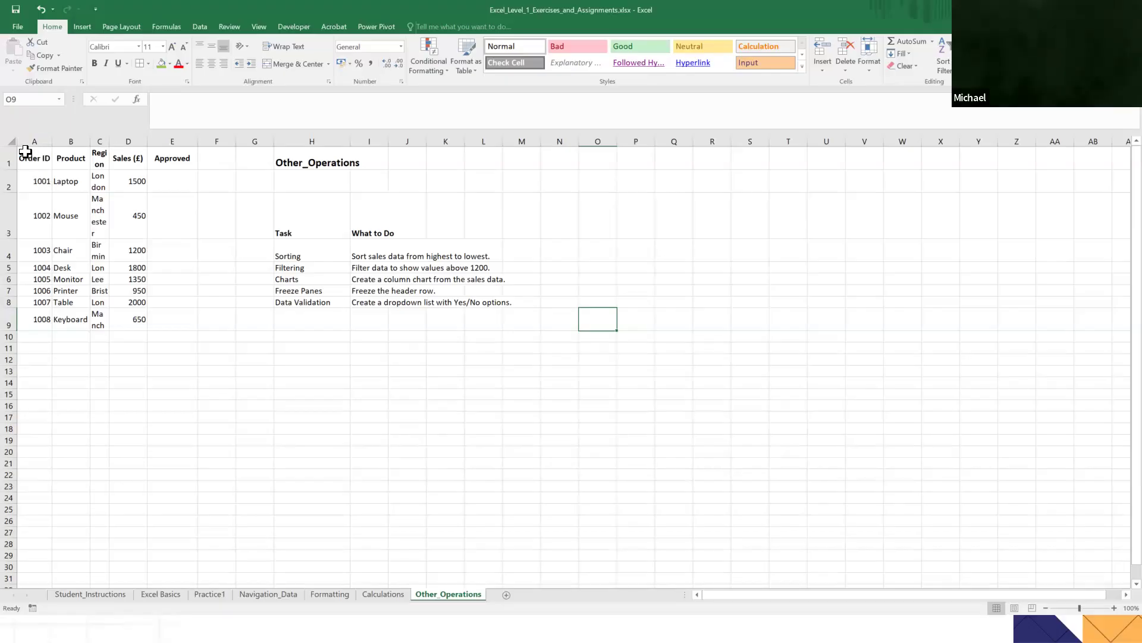
Autofit all columns of the sheet and widen them together to one uniform width that fits the Region names.
{"action": "left_click", "coordinate": [9, 141]}
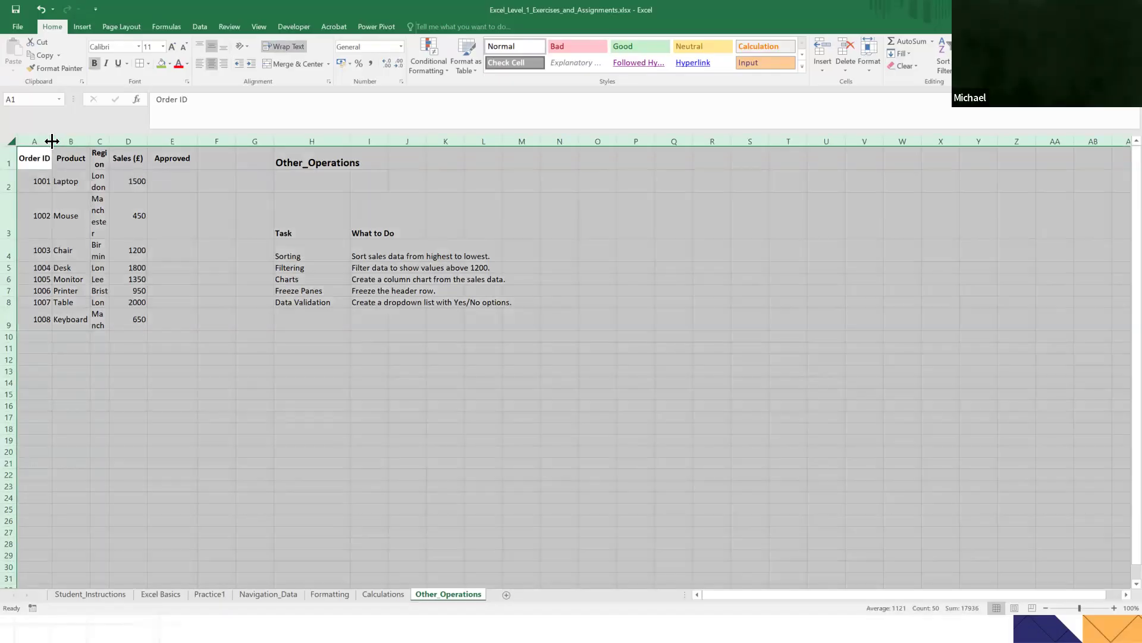
{"action": "double_click", "coordinate": [51, 140]}
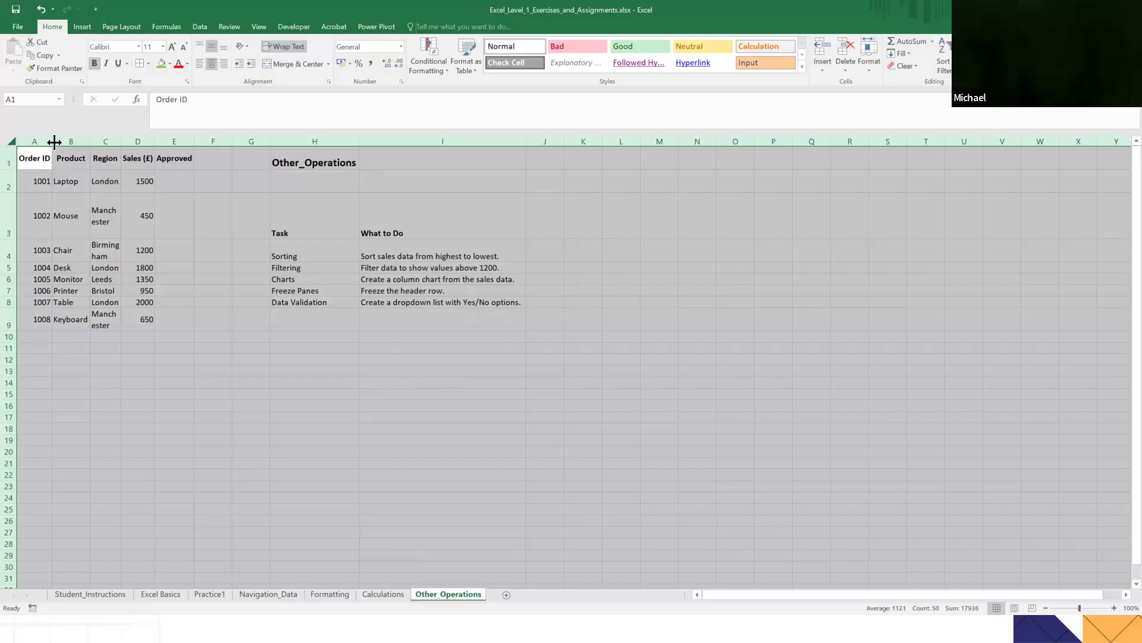
{"action": "left_click_drag", "start_coordinate": [122, 141], "coordinate": [145, 136]}
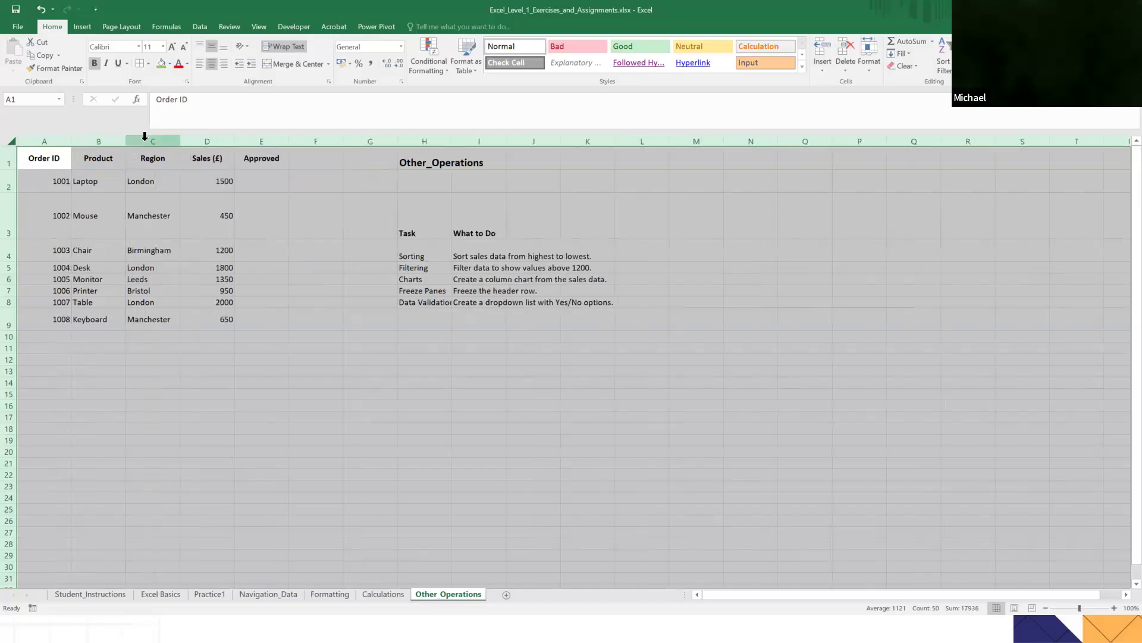
{"action": "left_click", "coordinate": [61, 172]}
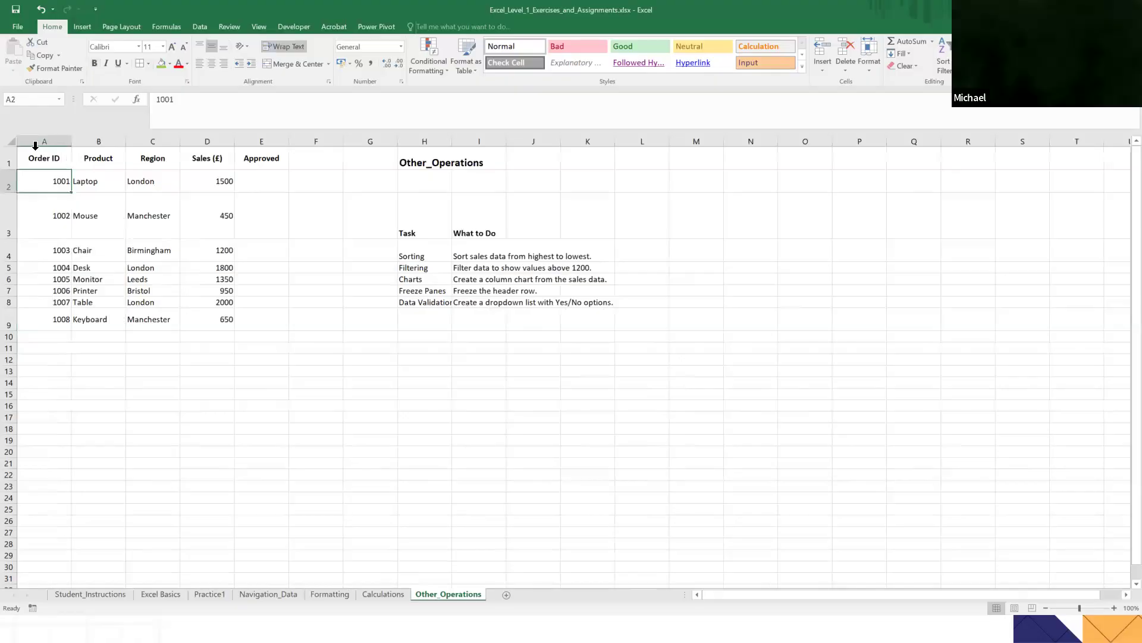
Narrow all columns to a compact uniform width, and widen Region column C until the city names fit on one line.
{"action": "left_click", "coordinate": [12, 140]}
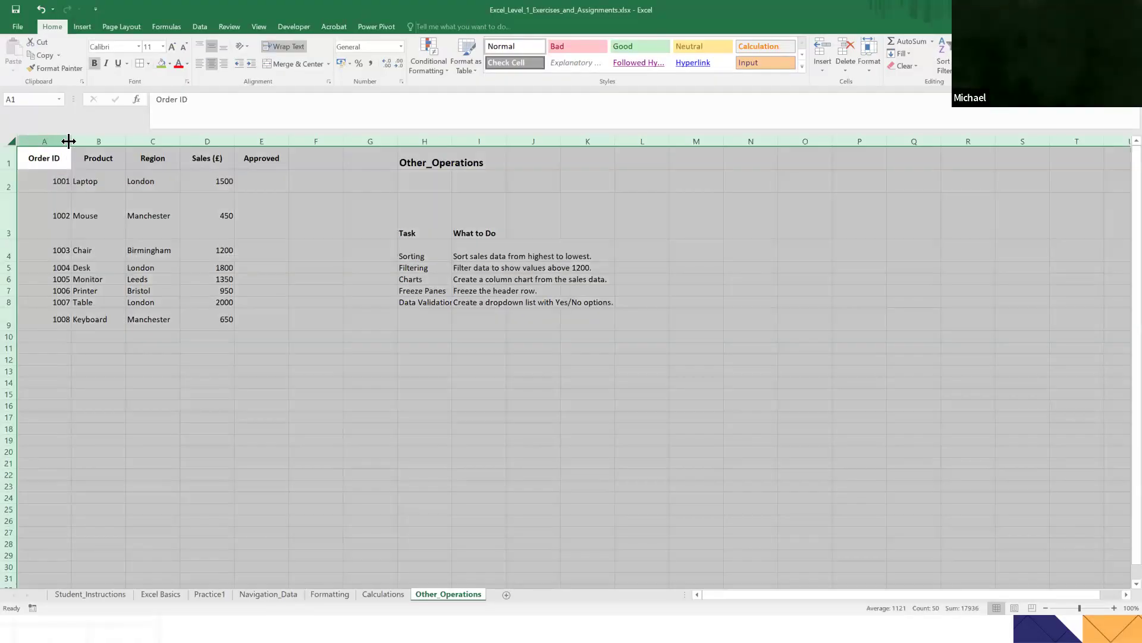
{"action": "left_click_drag", "start_coordinate": [71, 140], "coordinate": [54, 143]}
{"action": "left_click", "coordinate": [85, 197]}
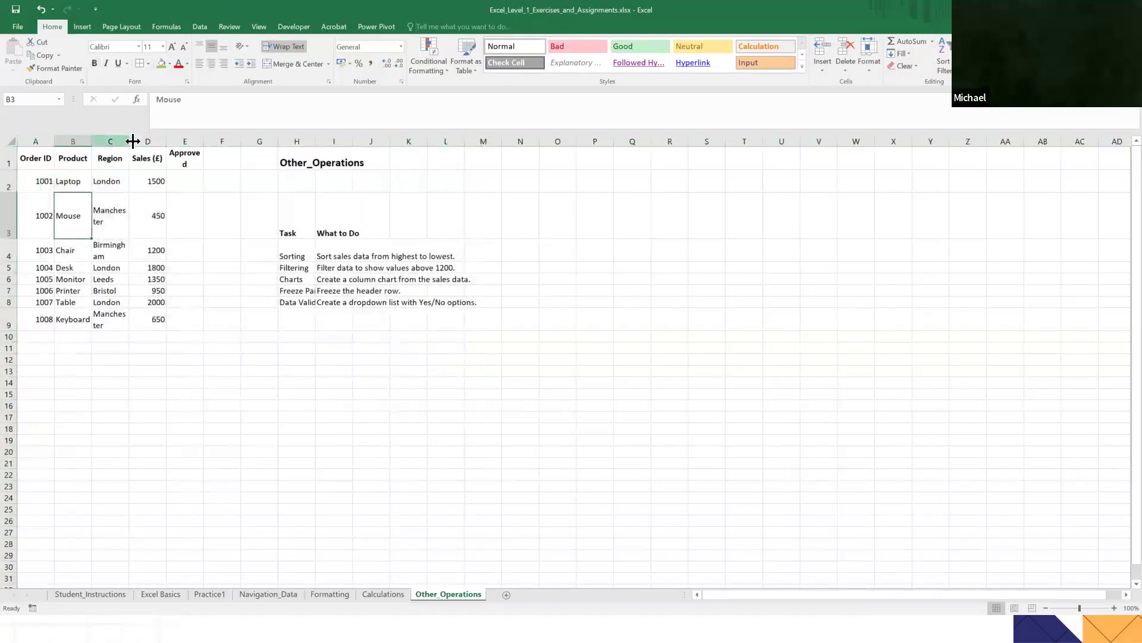
{"action": "left_click_drag", "start_coordinate": [134, 140], "coordinate": [164, 140]}
{"action": "left_click", "coordinate": [97, 201]}
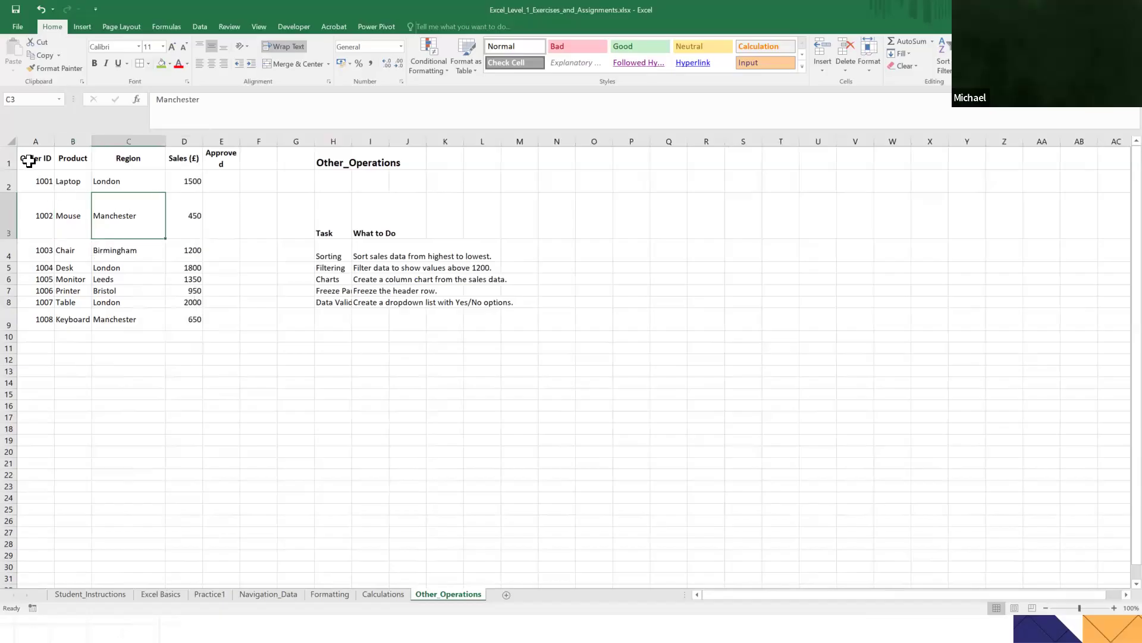
Top-align the contents of all cells on the Other_Operations sheet.
{"action": "left_click", "coordinate": [6, 140]}
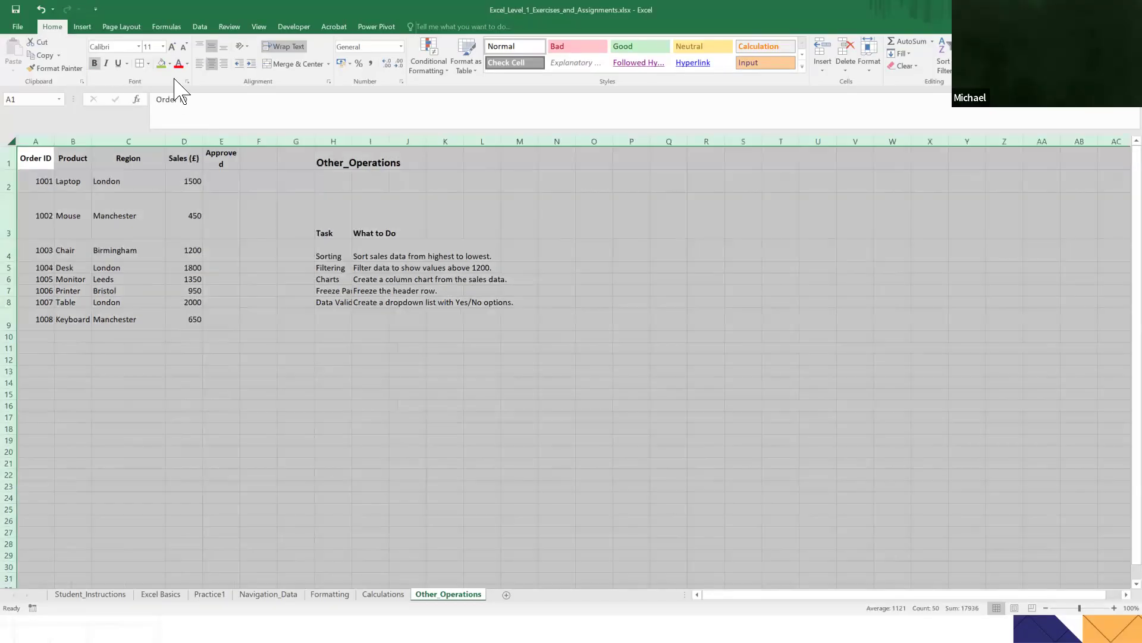
{"action": "left_click", "coordinate": [200, 46]}
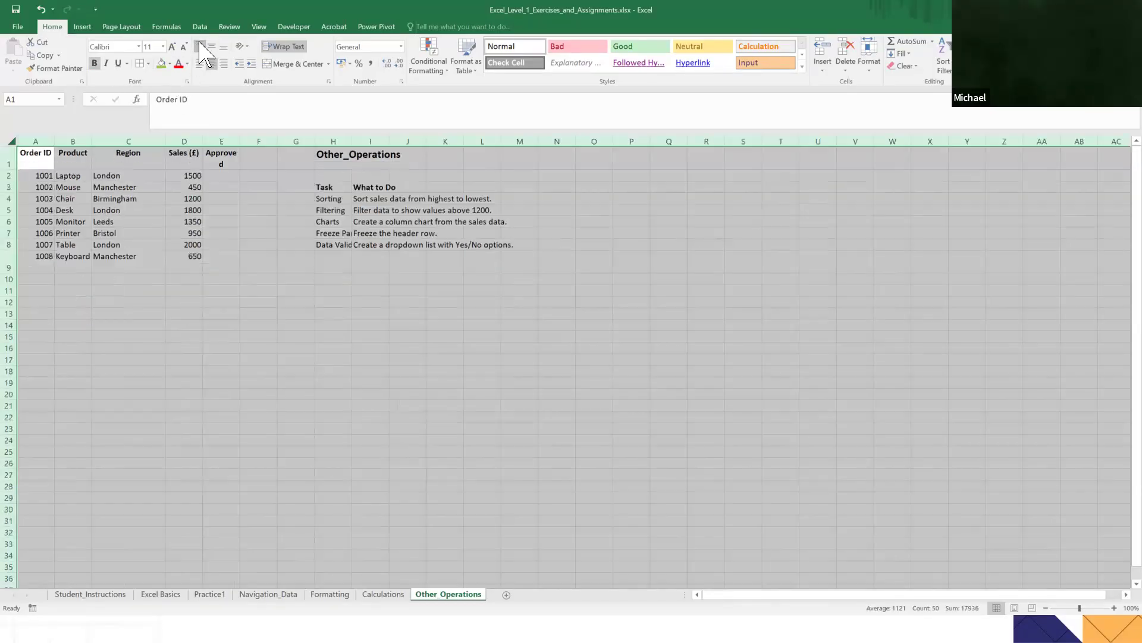
{"action": "left_click", "coordinate": [159, 232]}
Widen Product column B slightly, and Approved column E until its header fits on one line.
{"action": "left_click_drag", "start_coordinate": [91, 141], "coordinate": [104, 141]}
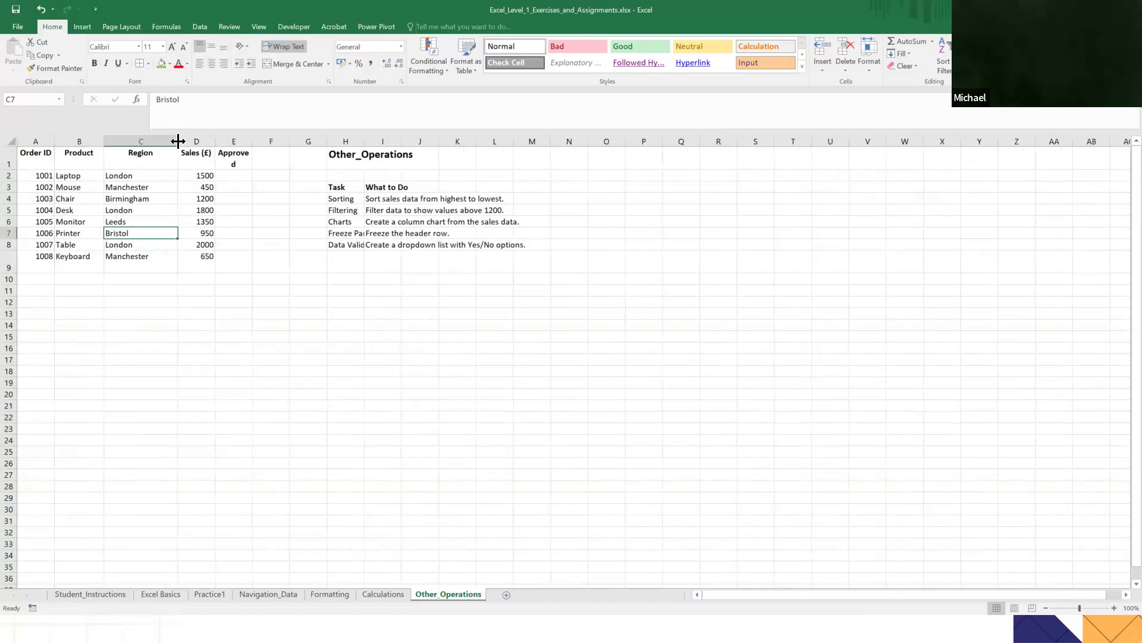
{"action": "left_click_drag", "start_coordinate": [251, 141], "coordinate": [261, 141]}
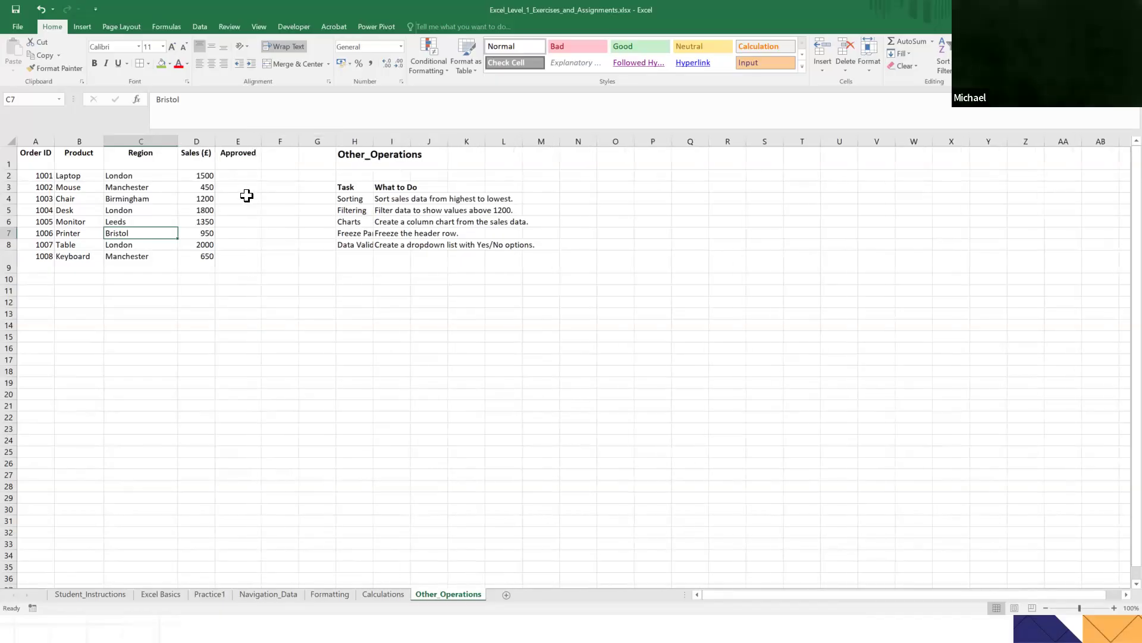
{"action": "left_click", "coordinate": [247, 199]}
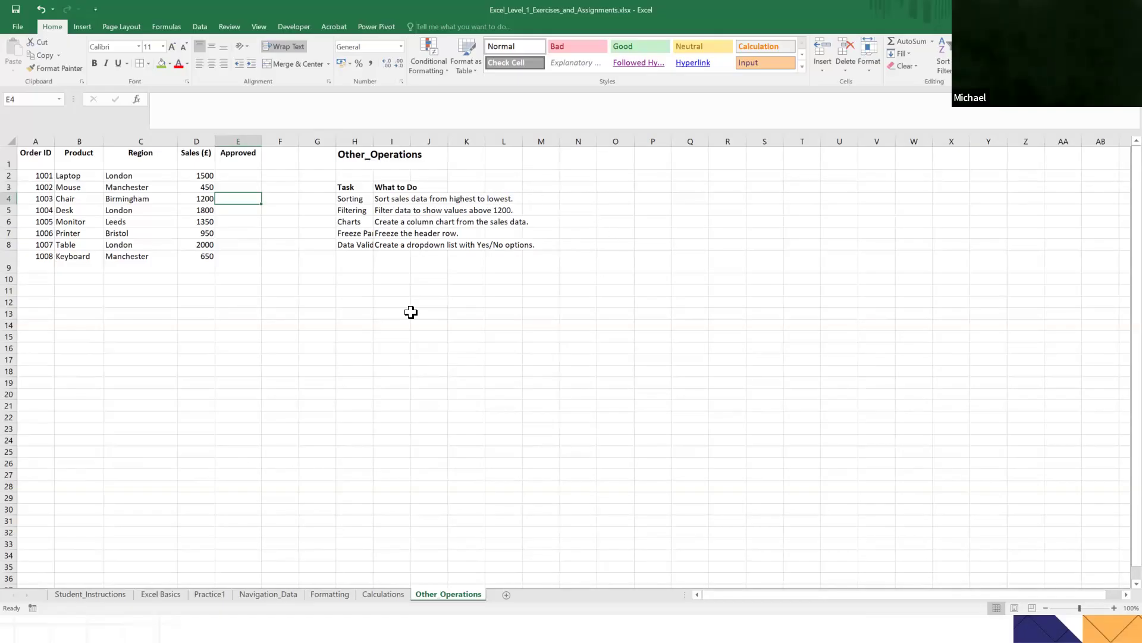
Sort the order table A1:E9 by Sales (£) values from largest to smallest, treating the first row as headers.
{"action": "left_click", "coordinate": [162, 275]}
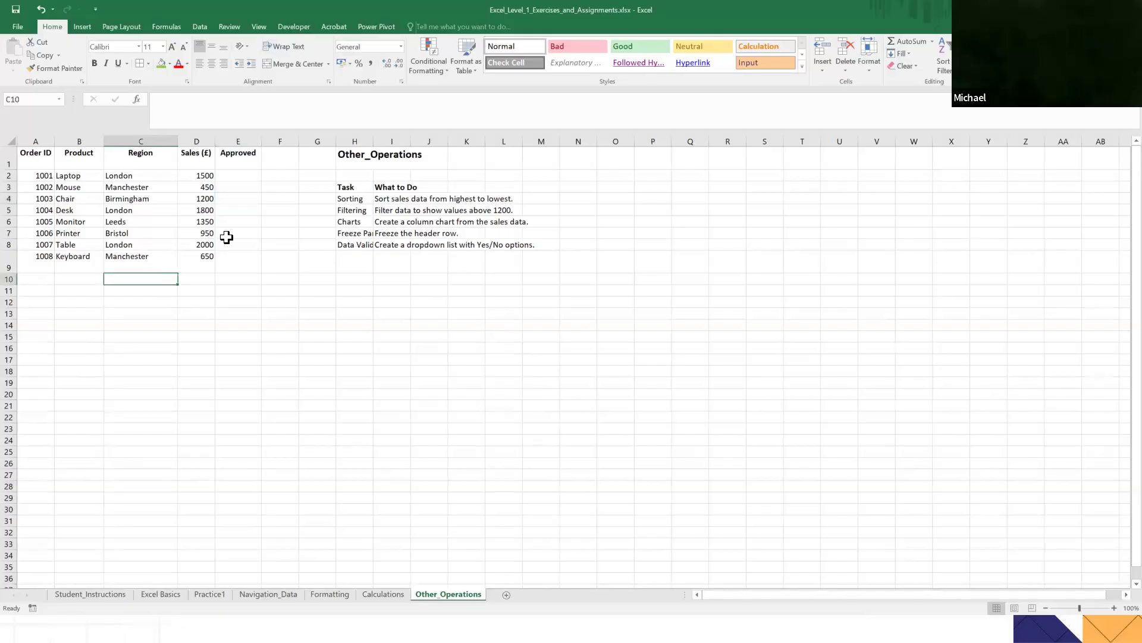
{"action": "left_click_drag", "start_coordinate": [27, 156], "coordinate": [229, 255]}
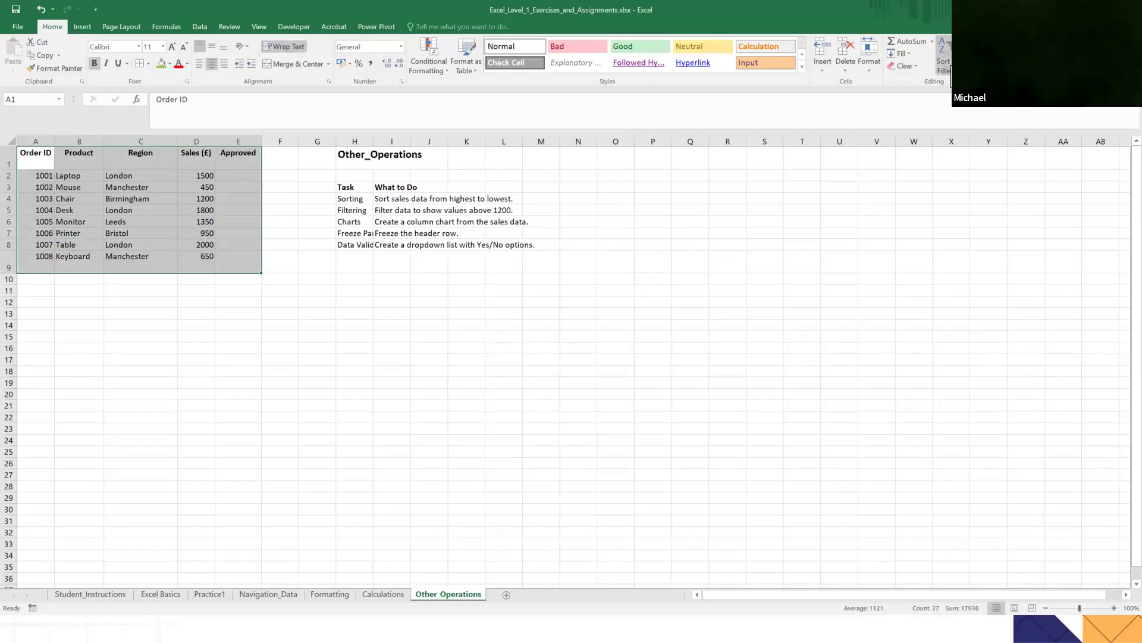
{"action": "left_click", "coordinate": [944, 56]}
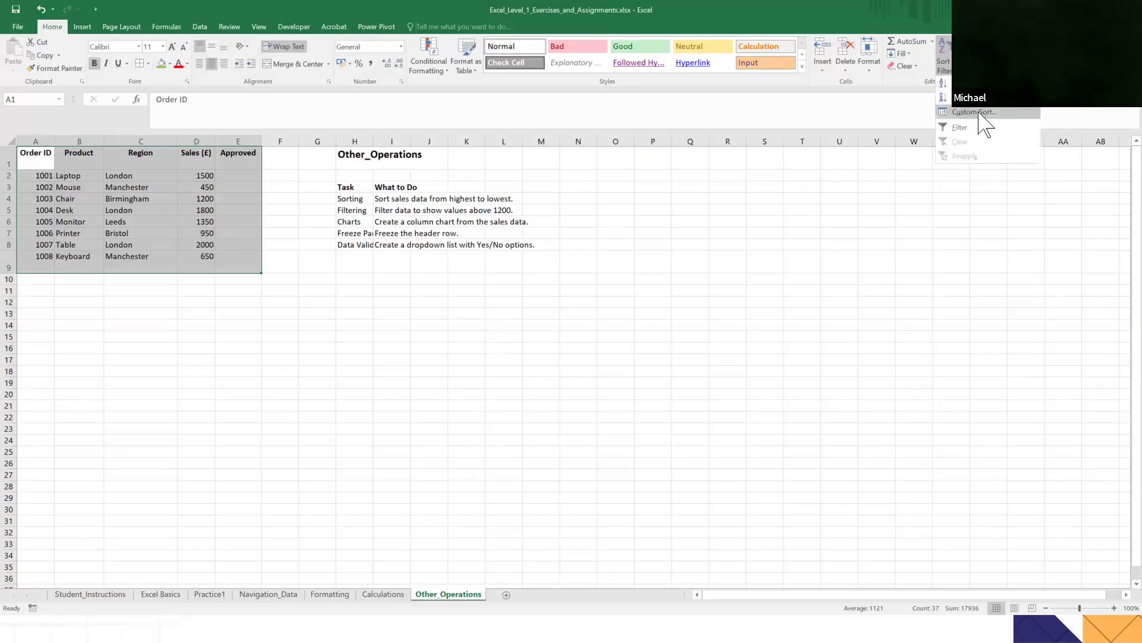
{"action": "left_click", "coordinate": [976, 112]}
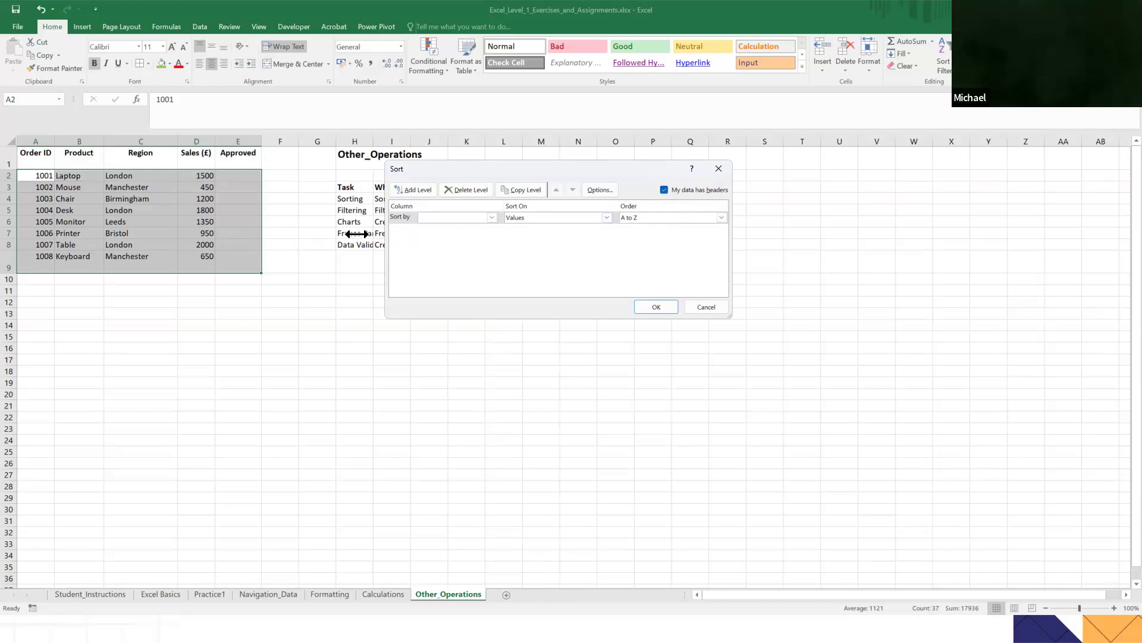
{"action": "left_click", "coordinate": [492, 218]}
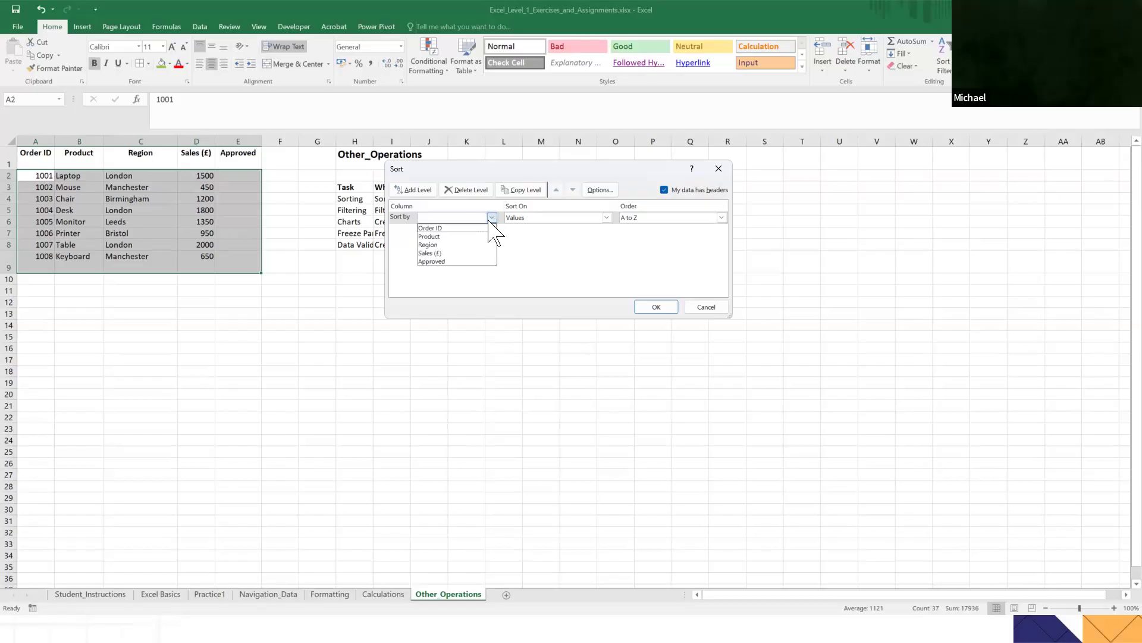
{"action": "left_click", "coordinate": [464, 253]}
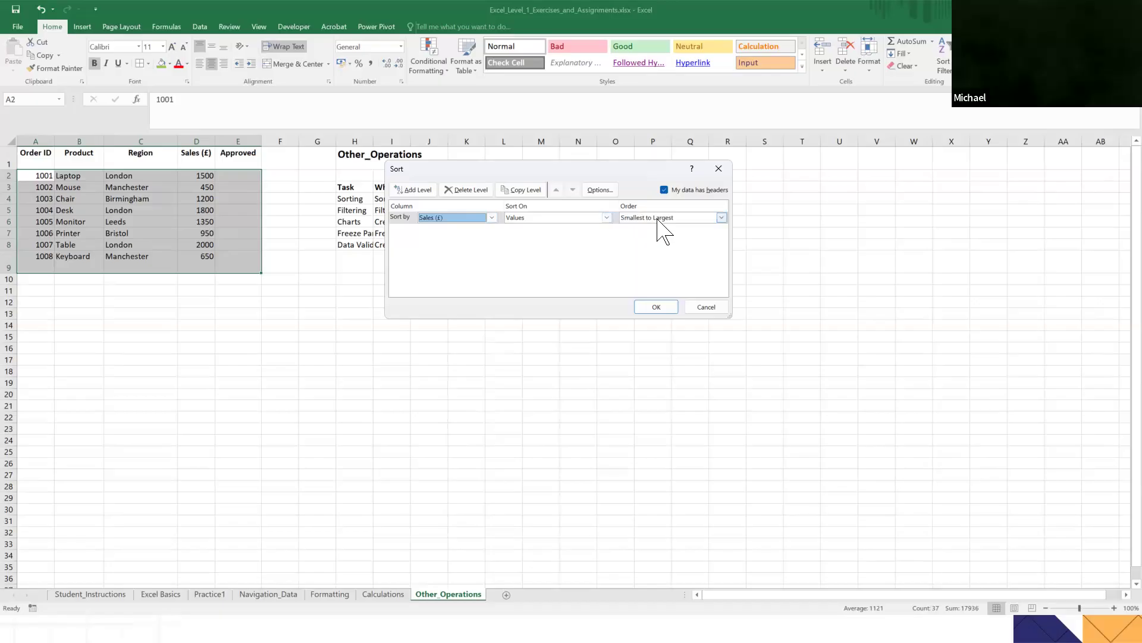
{"action": "left_click", "coordinate": [721, 218]}
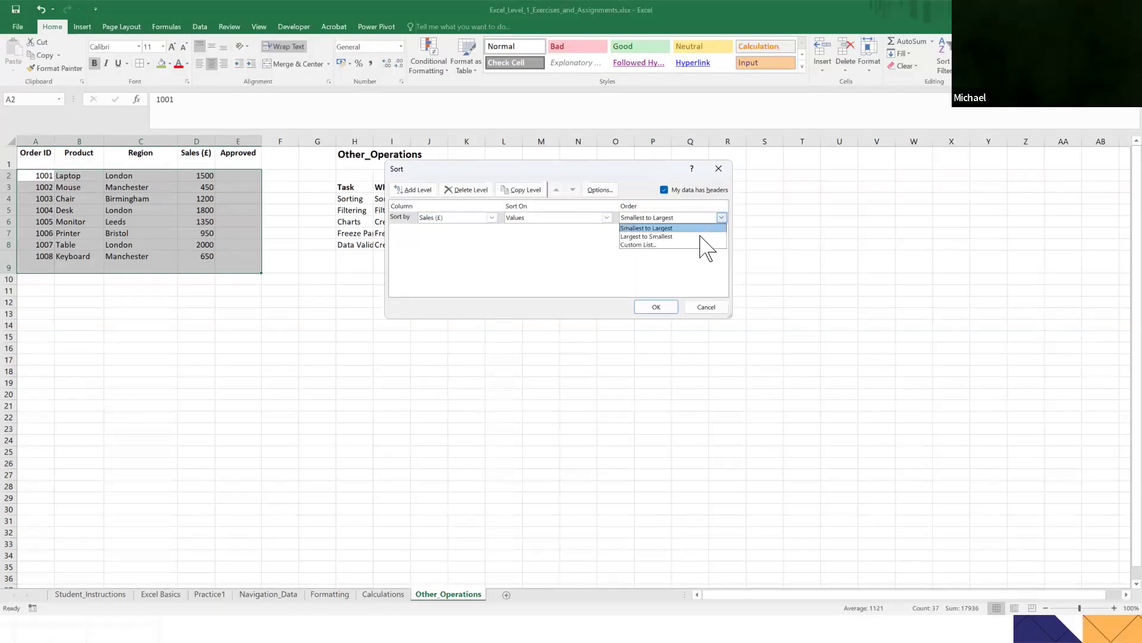
{"action": "left_click", "coordinate": [686, 237]}
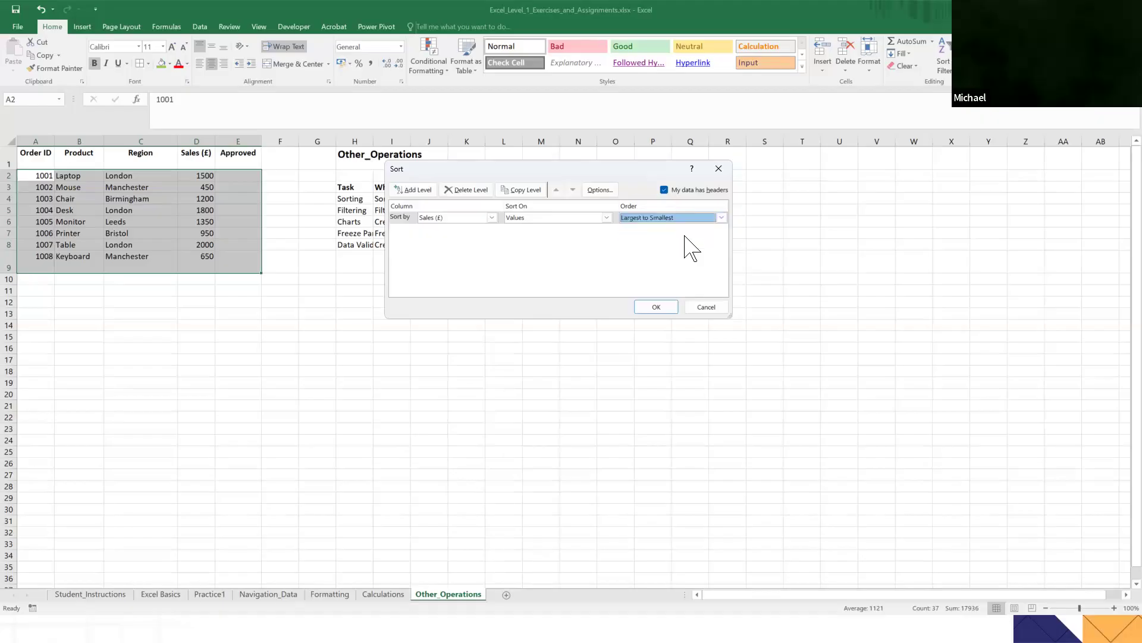
{"action": "left_click", "coordinate": [655, 307]}
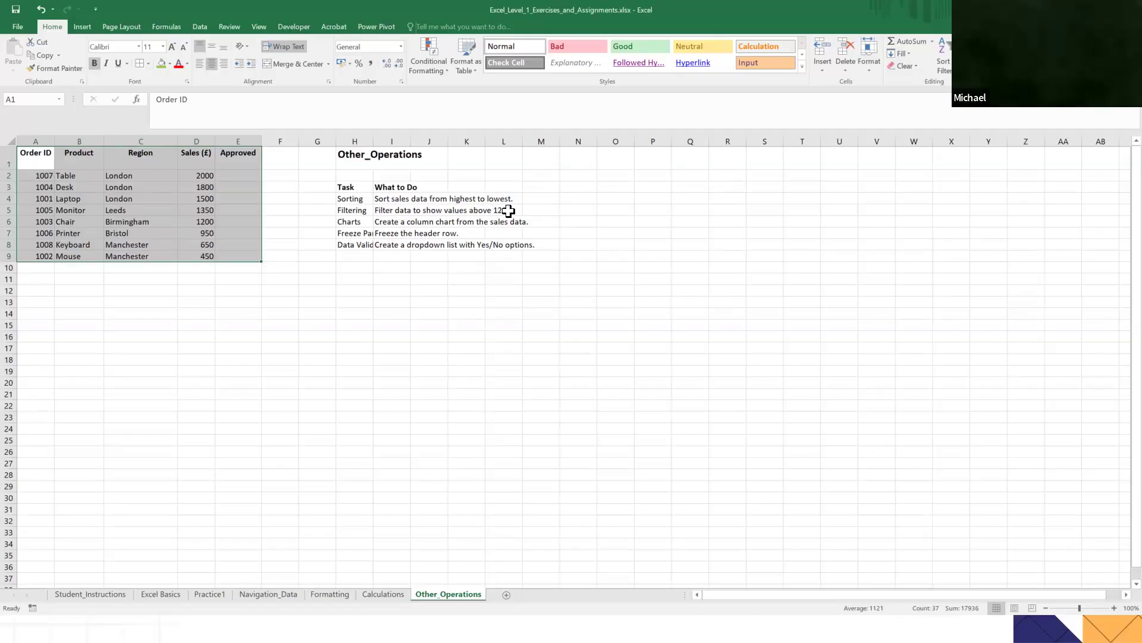
{"action": "left_click", "coordinate": [456, 166]}
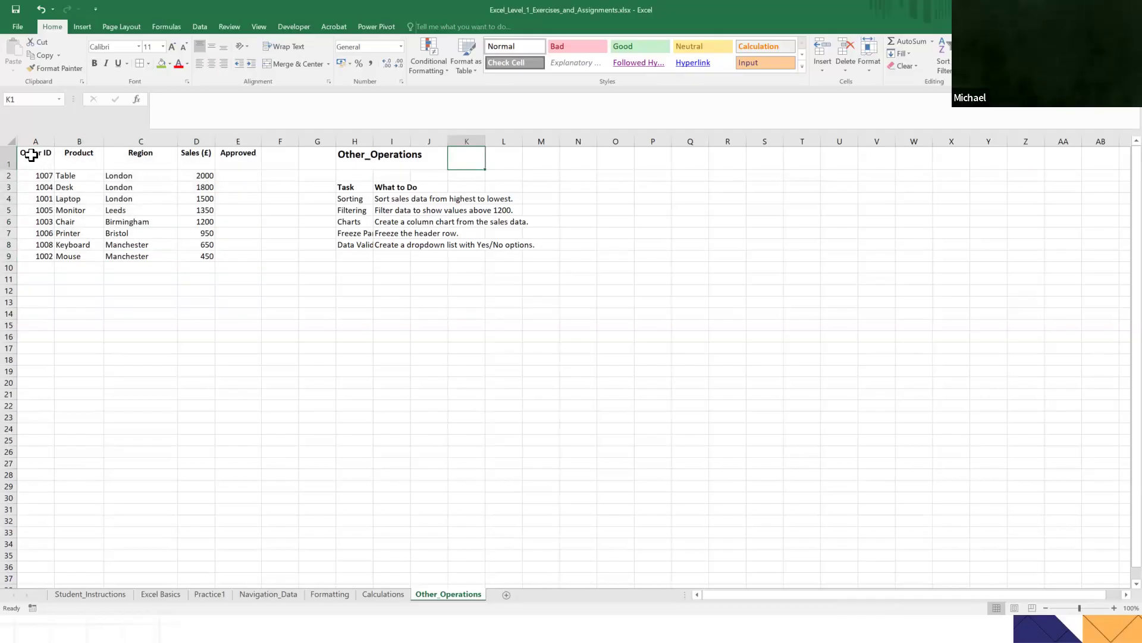
Add filters to the header row A1:E1 and filter Sales (£) to values greater than 1200.
{"action": "left_click_drag", "start_coordinate": [50, 156], "coordinate": [238, 155]}
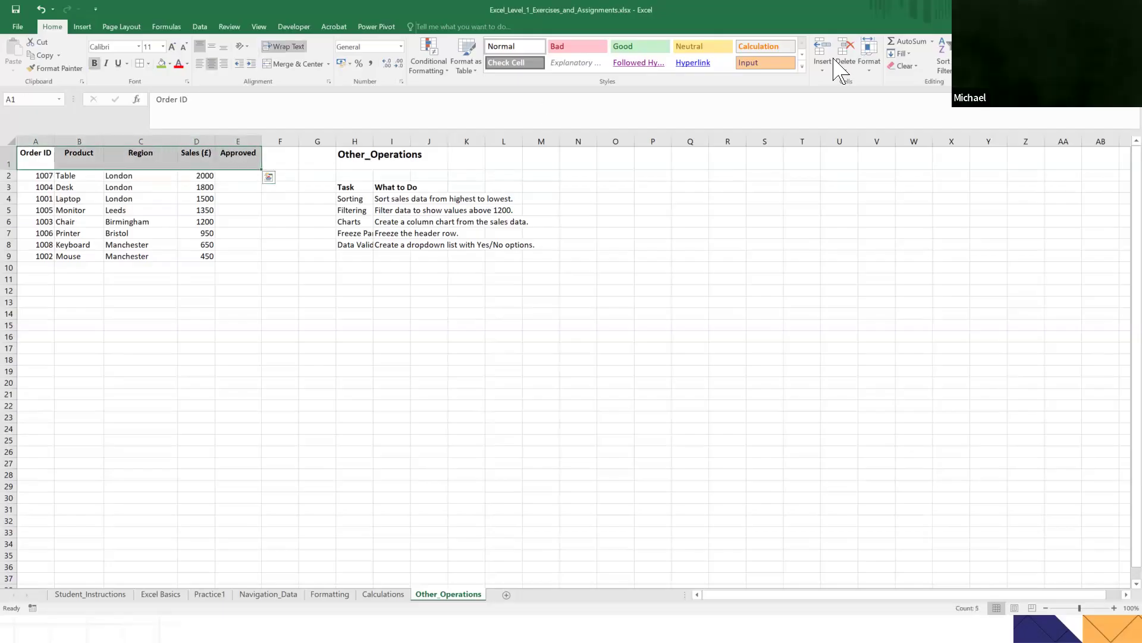
{"action": "left_click", "coordinate": [944, 57]}
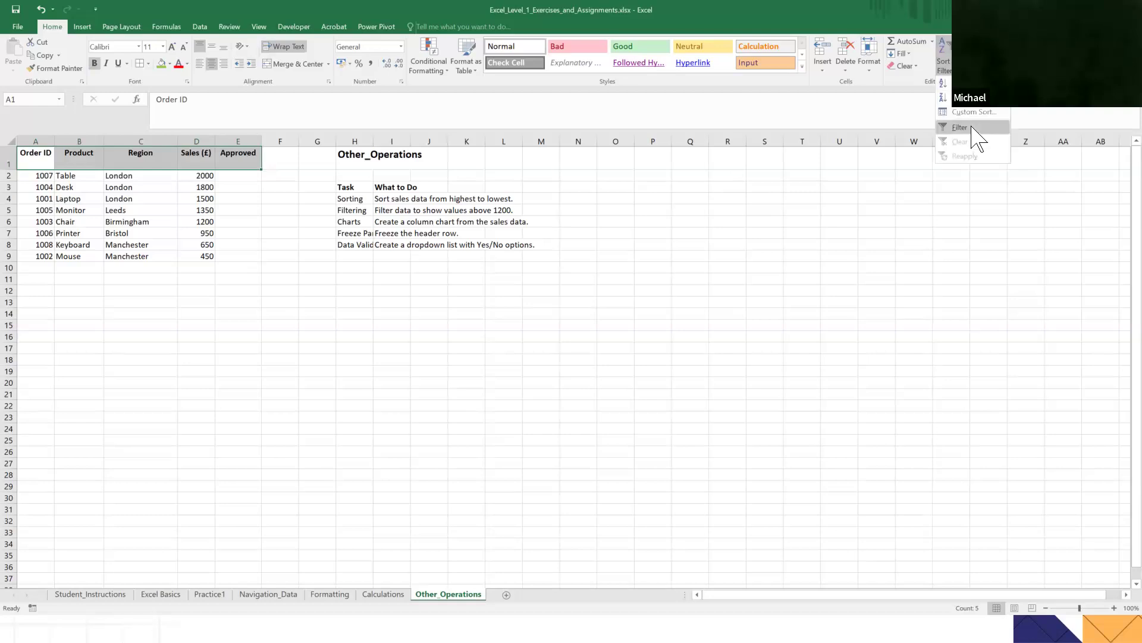
{"action": "left_click", "coordinate": [972, 127]}
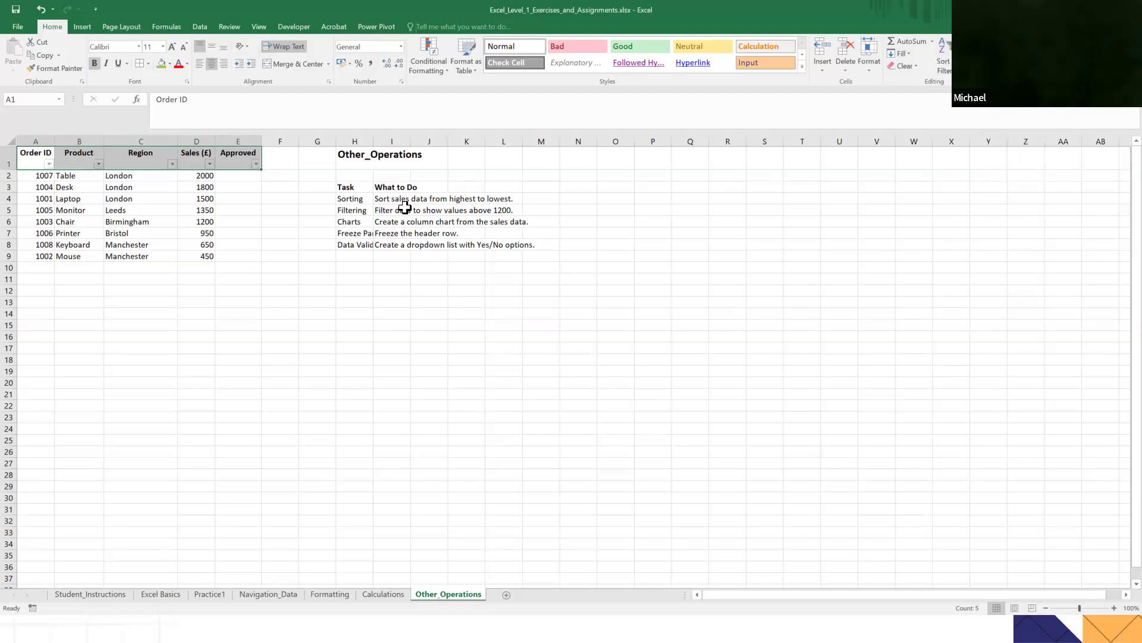
{"action": "left_click", "coordinate": [208, 165]}
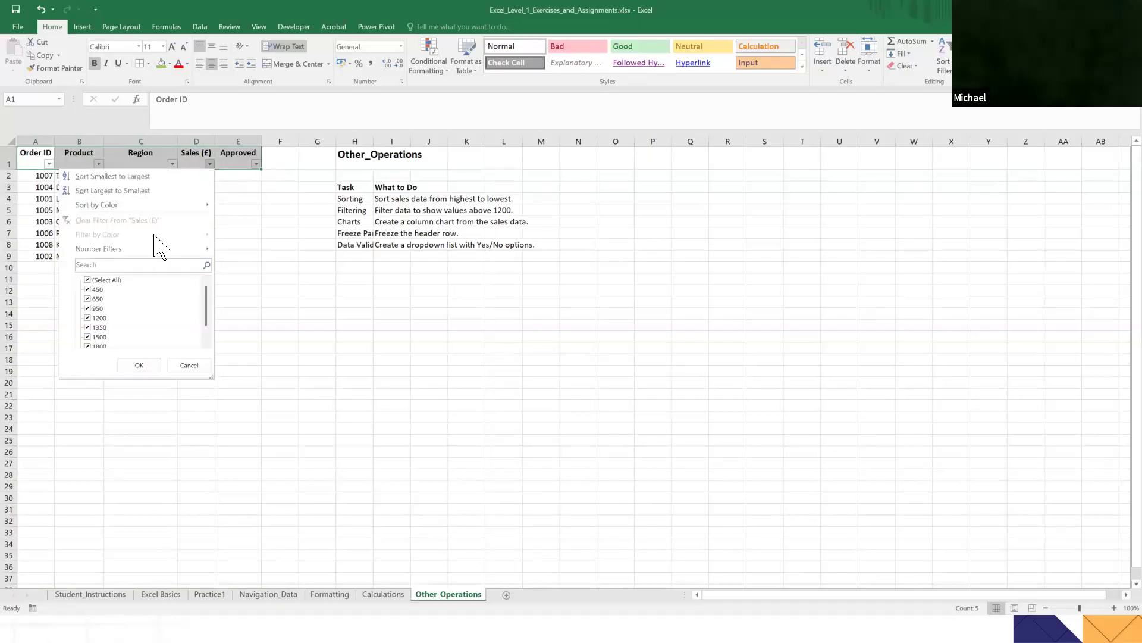
{"action": "mouse_move", "coordinate": [140, 243]}
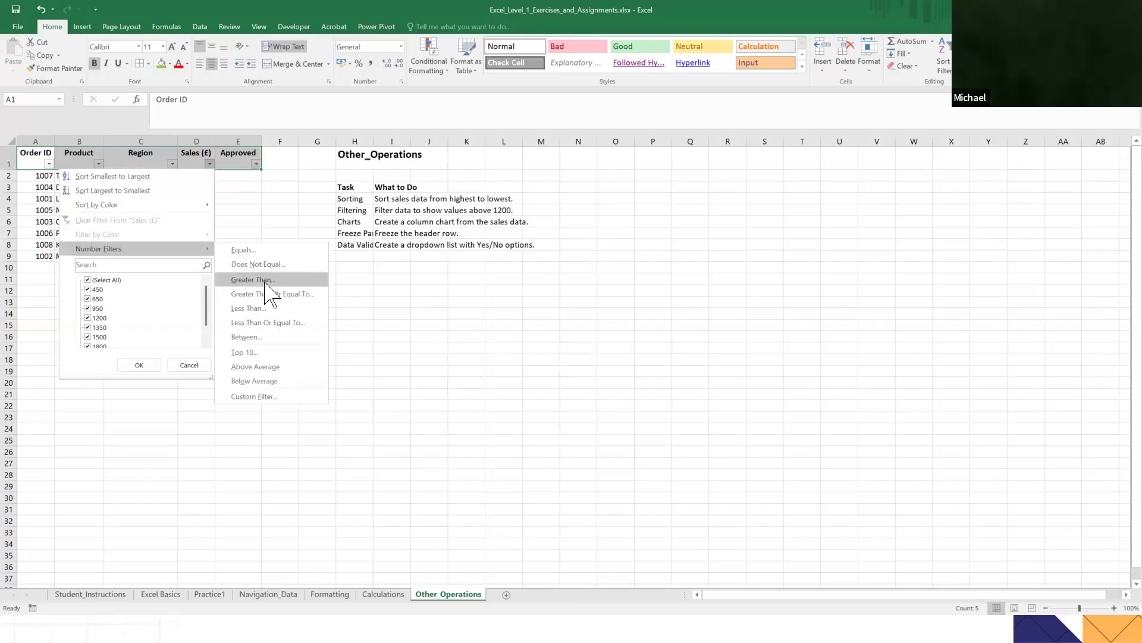
{"action": "left_click", "coordinate": [269, 279]}
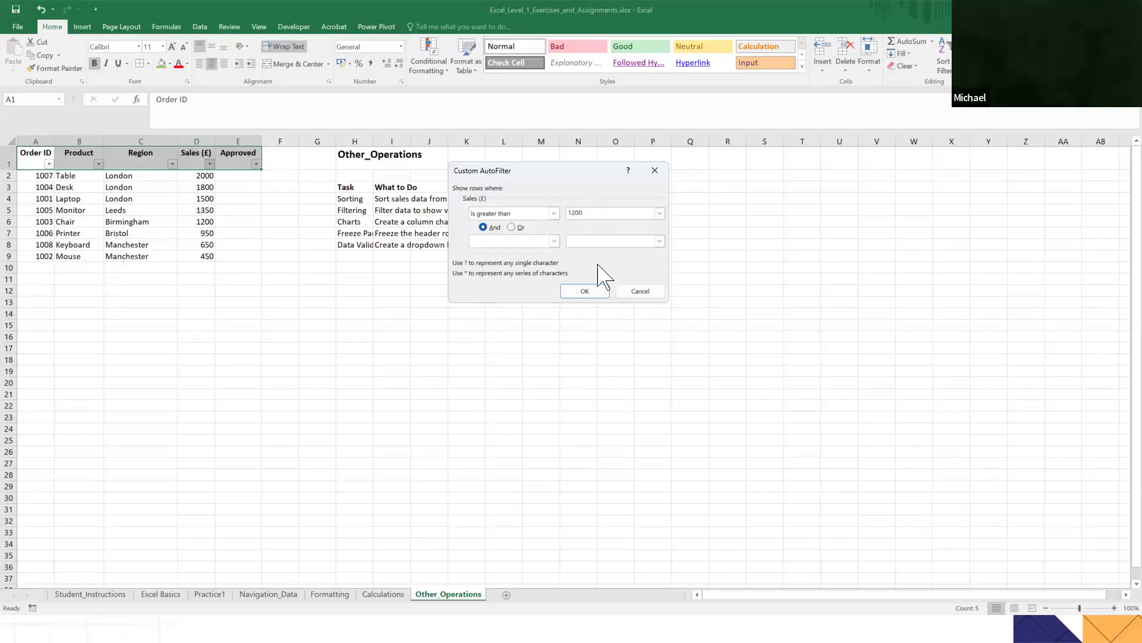
{"action": "left_click", "coordinate": [583, 292]}
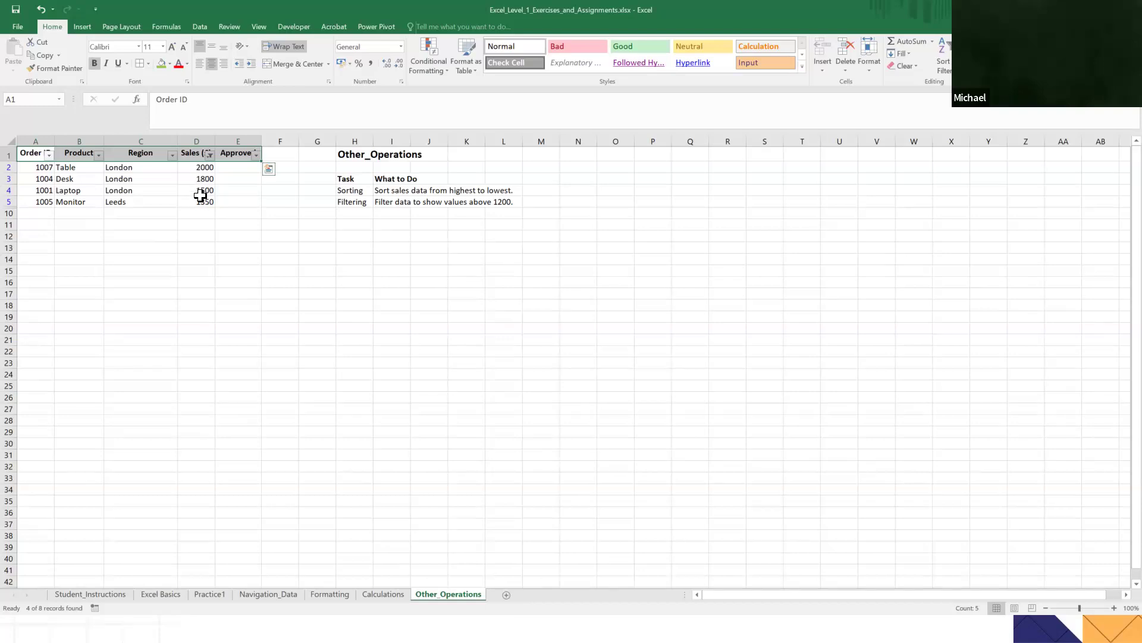
Clear the filter from the Sales (£) column, keeping the header filters in place.
{"action": "left_click", "coordinate": [210, 156]}
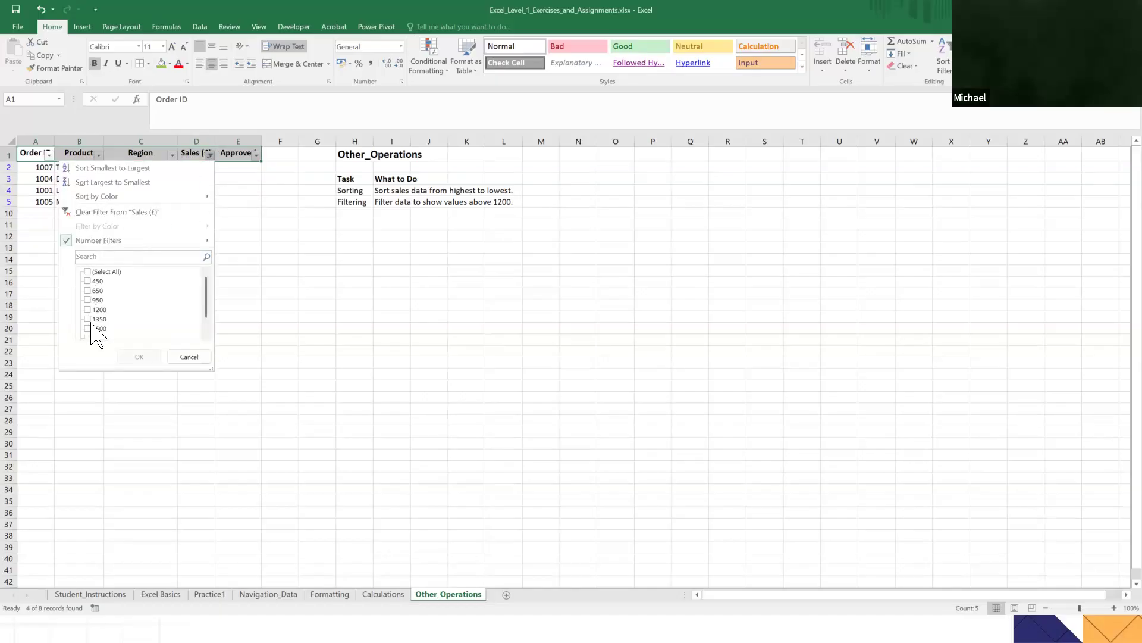
{"action": "mouse_move", "coordinate": [105, 243]}
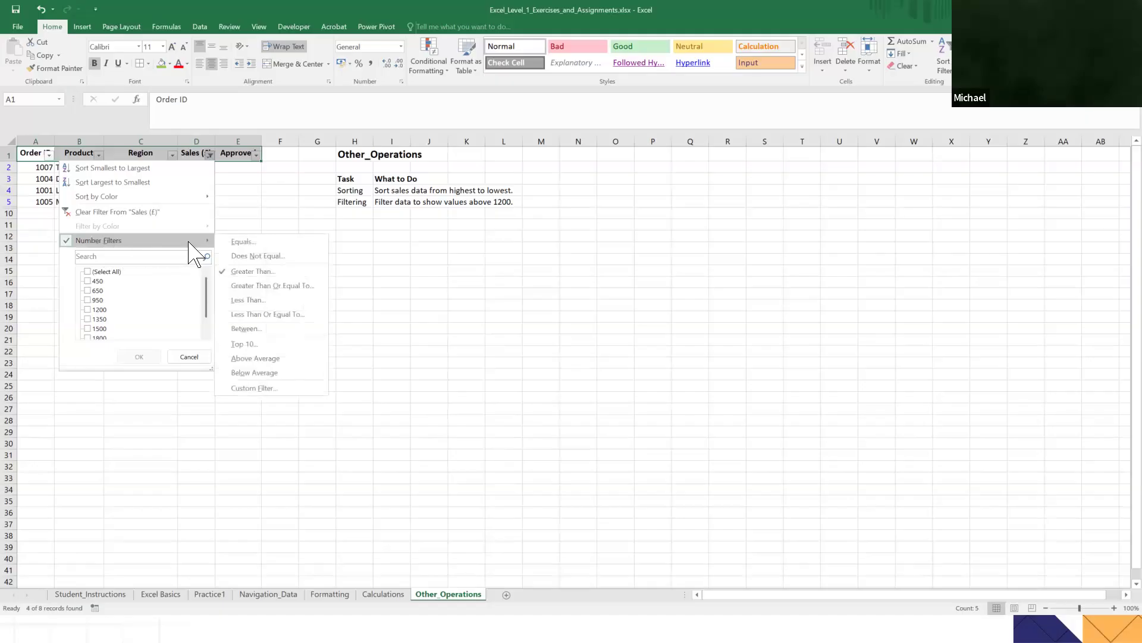
{"action": "left_click", "coordinate": [124, 212]}
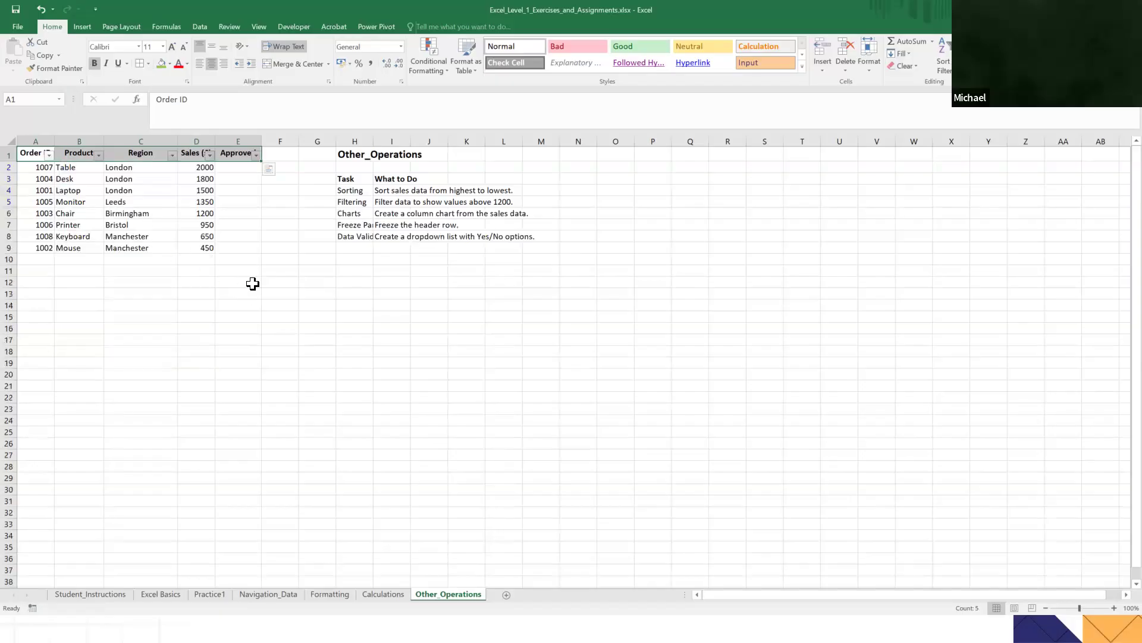
{"action": "left_click", "coordinate": [252, 291]}
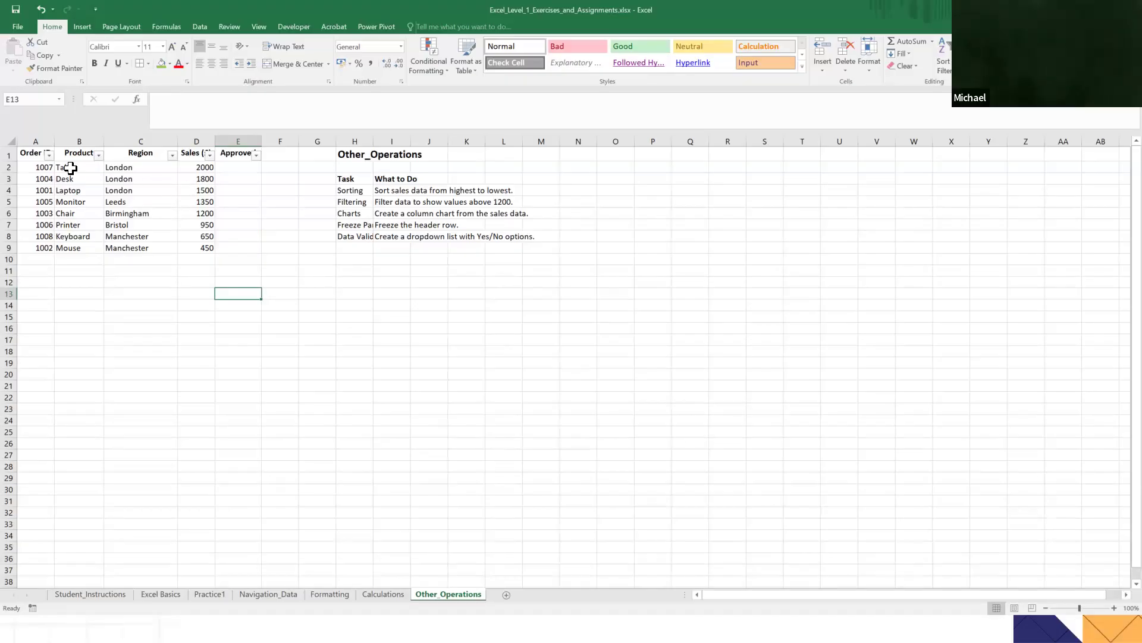
Create a 2-D clustered column chart from the Product and Sales (£) columns and place it below the order table.
{"action": "left_click_drag", "start_coordinate": [74, 154], "coordinate": [77, 245]}
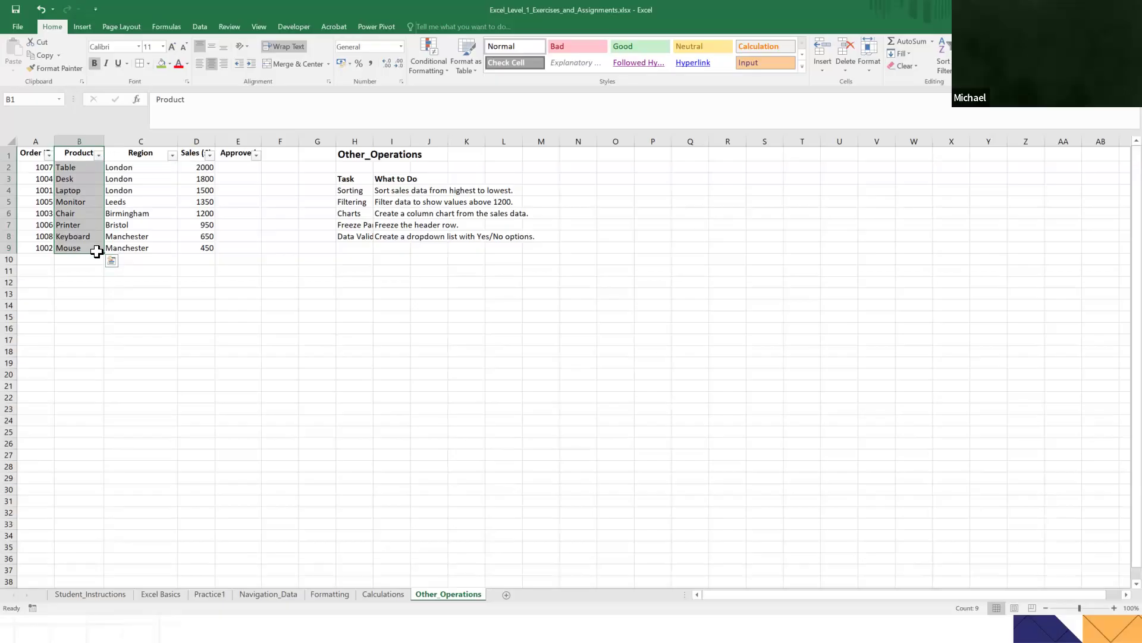
{"action": "left_click_drag", "start_coordinate": [191, 150], "coordinate": [202, 248], "text": "ctrl"}
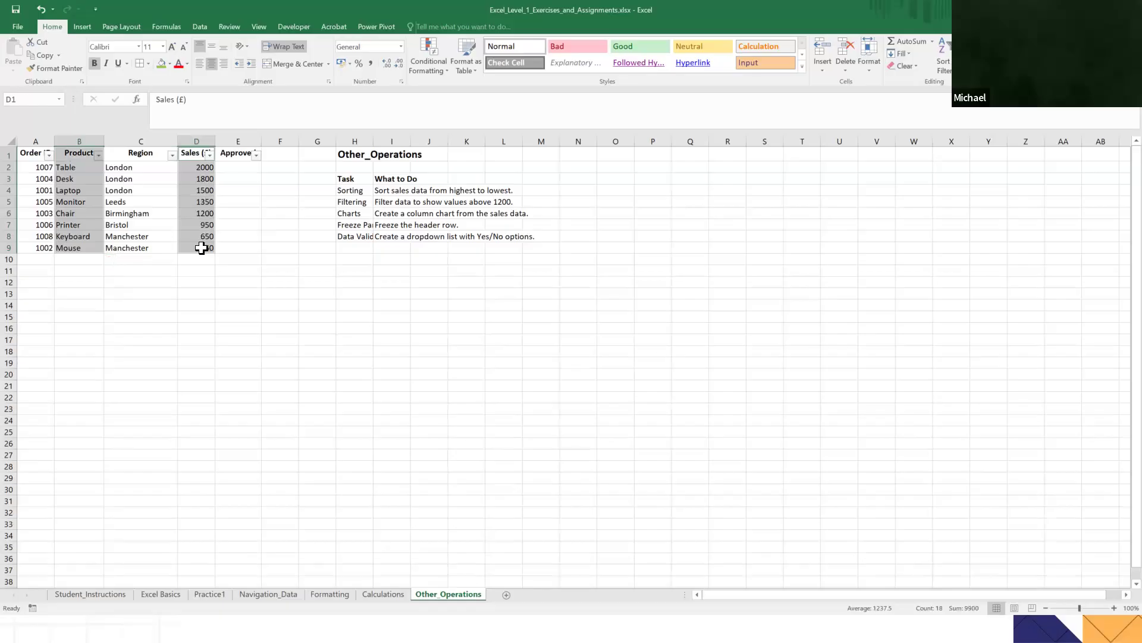
{"action": "left_click", "coordinate": [81, 29]}
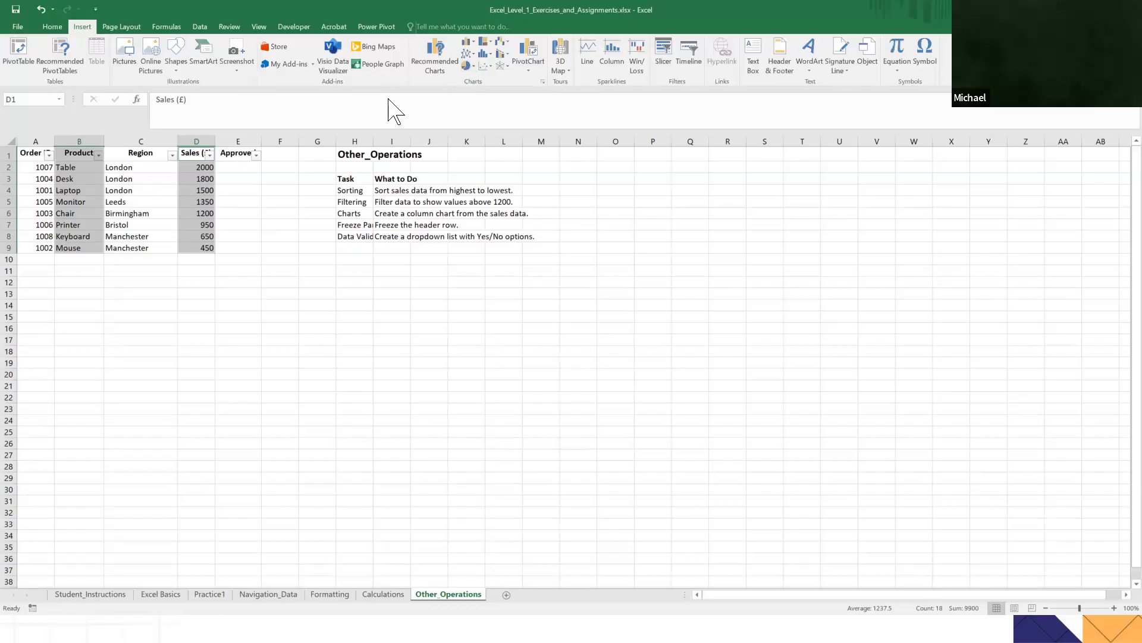
{"action": "left_click", "coordinate": [468, 47]}
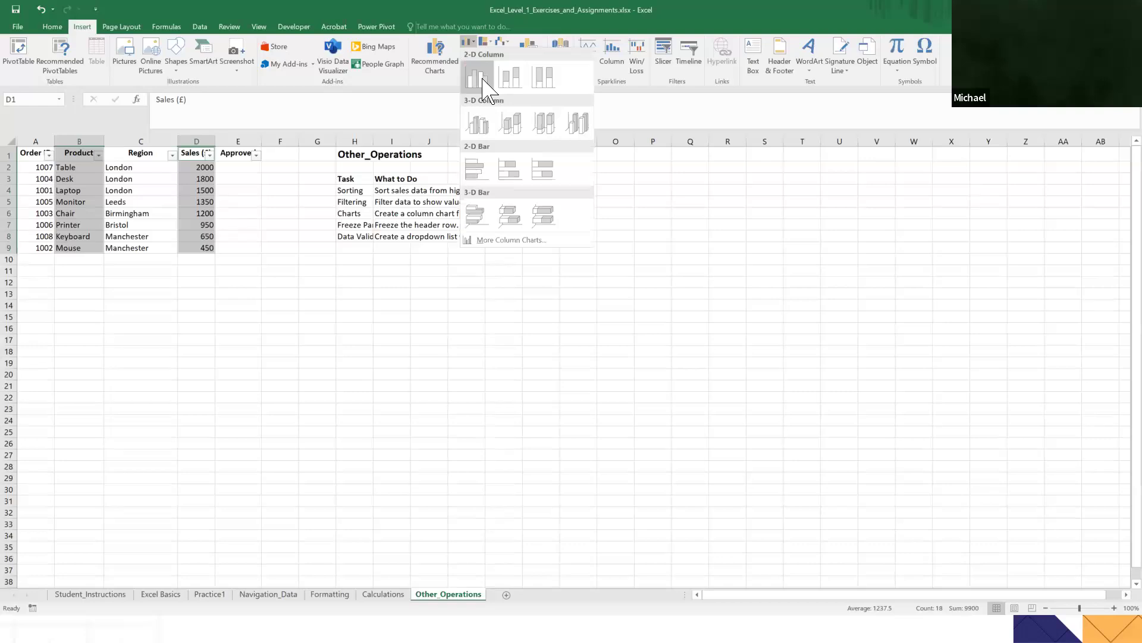
{"action": "left_click", "coordinate": [483, 79]}
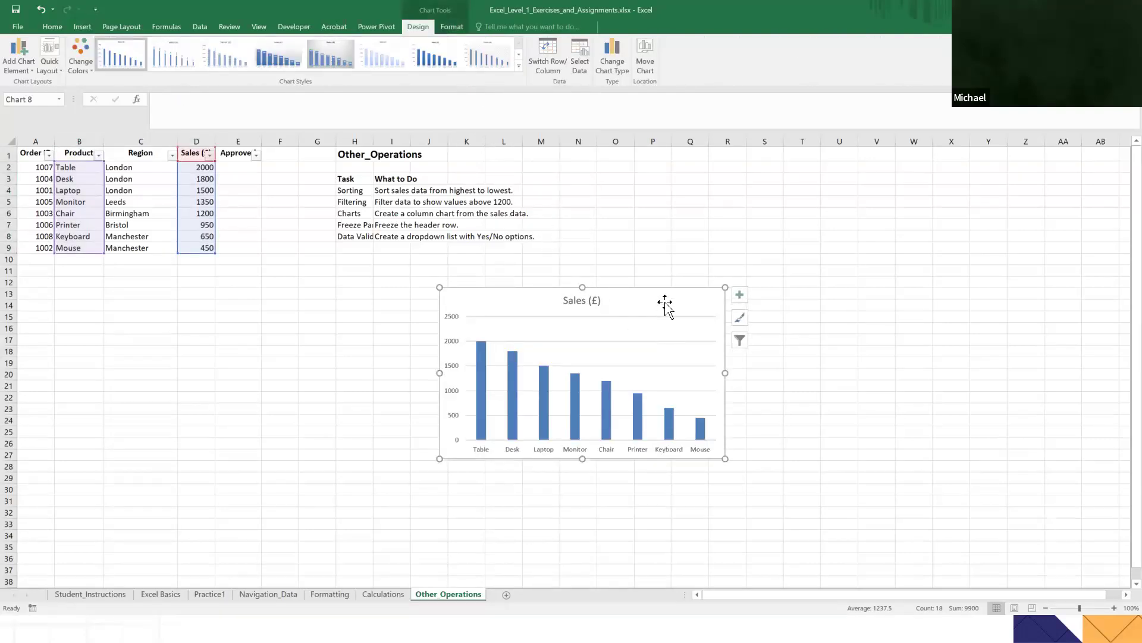
{"action": "left_click_drag", "start_coordinate": [630, 310], "coordinate": [256, 325]}
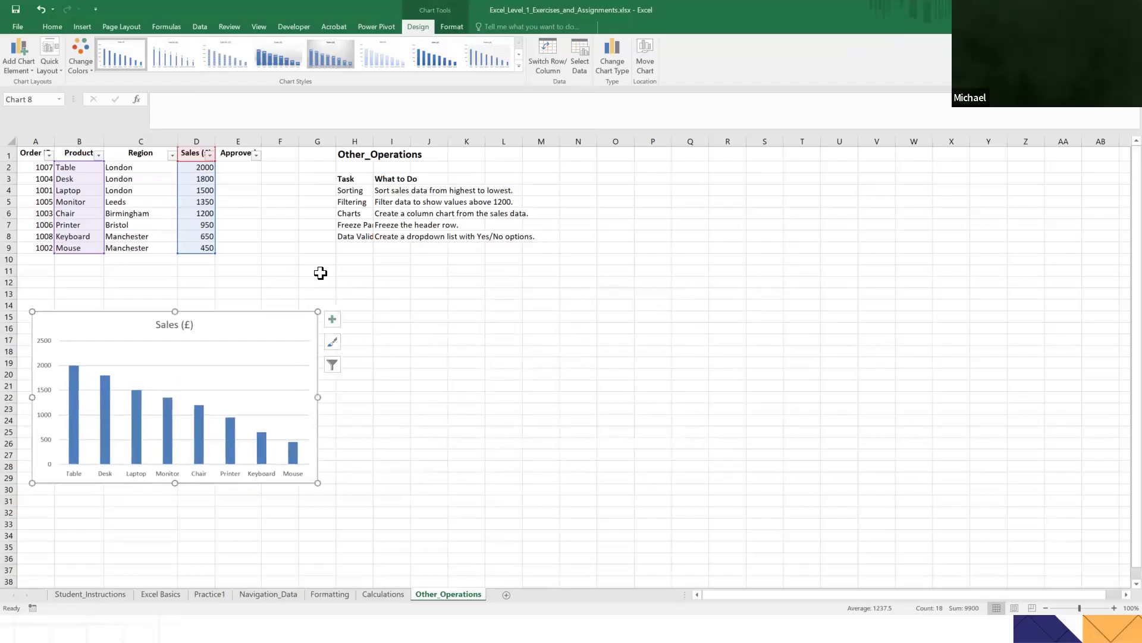
{"action": "left_click", "coordinate": [319, 270]}
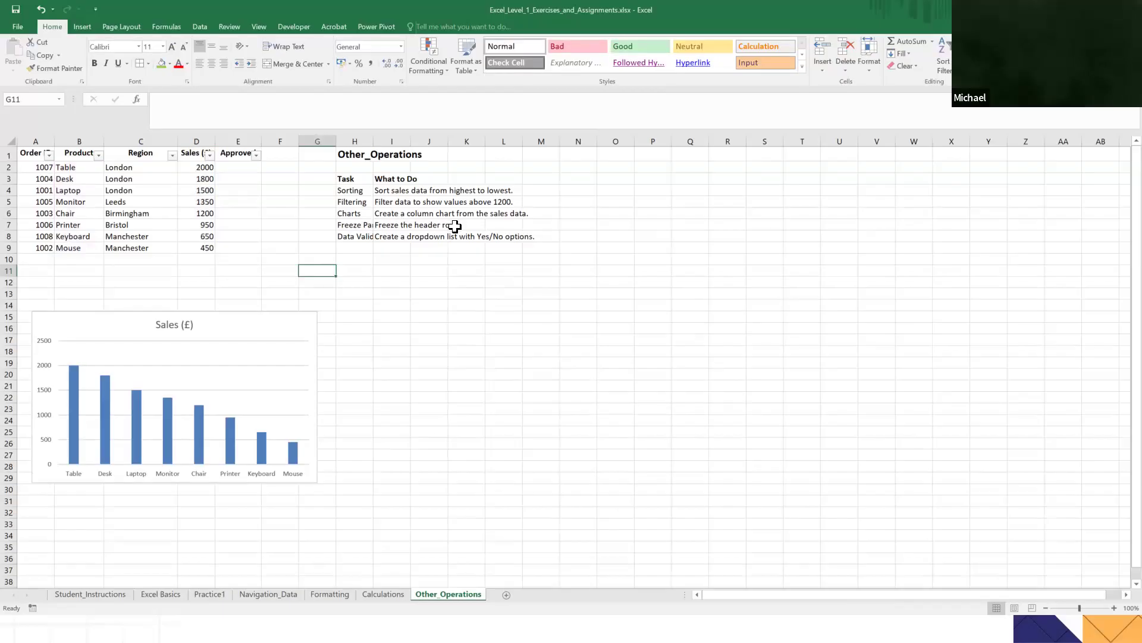
Freeze the top row of the Other_Operations sheet and check that the headers stay in view.
{"action": "left_click", "coordinate": [11, 142]}
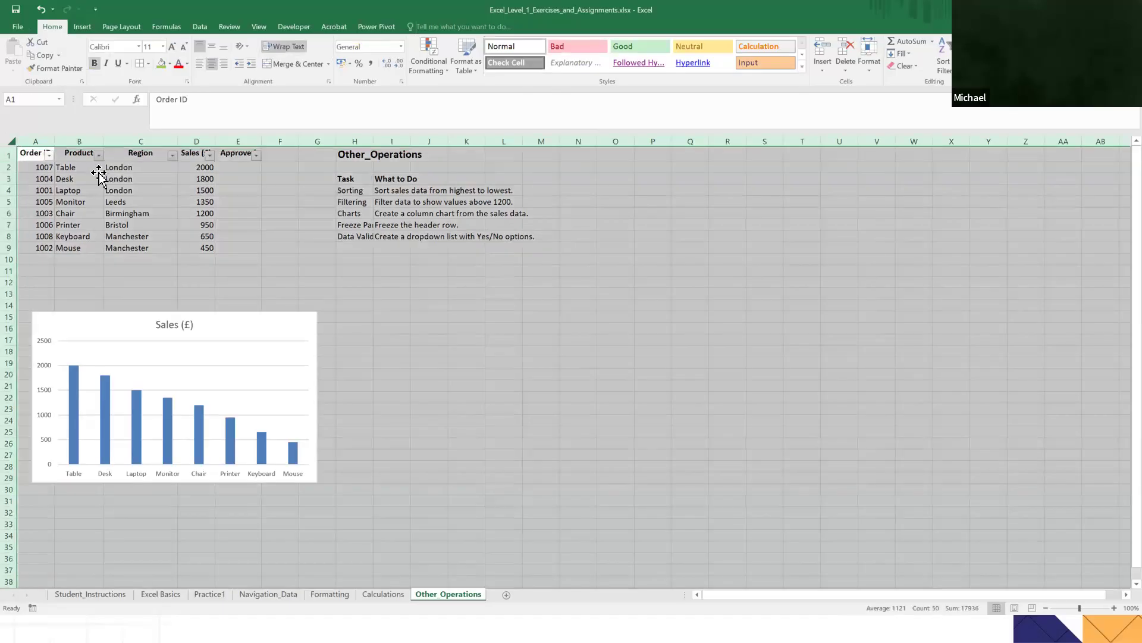
{"action": "left_click", "coordinate": [99, 176]}
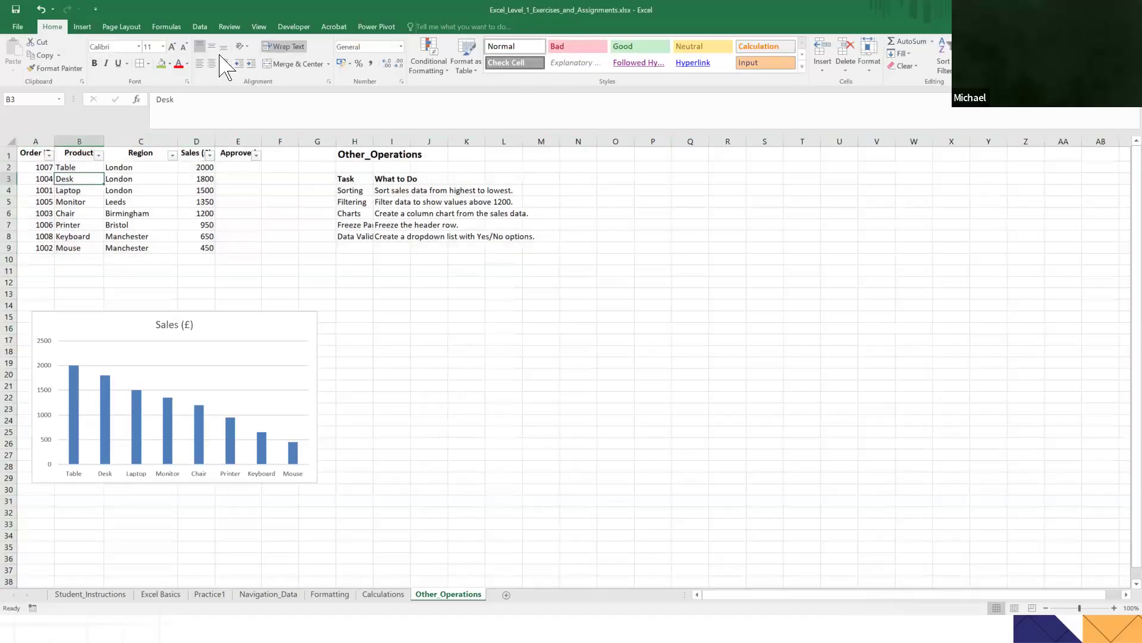
{"action": "left_click", "coordinate": [259, 28]}
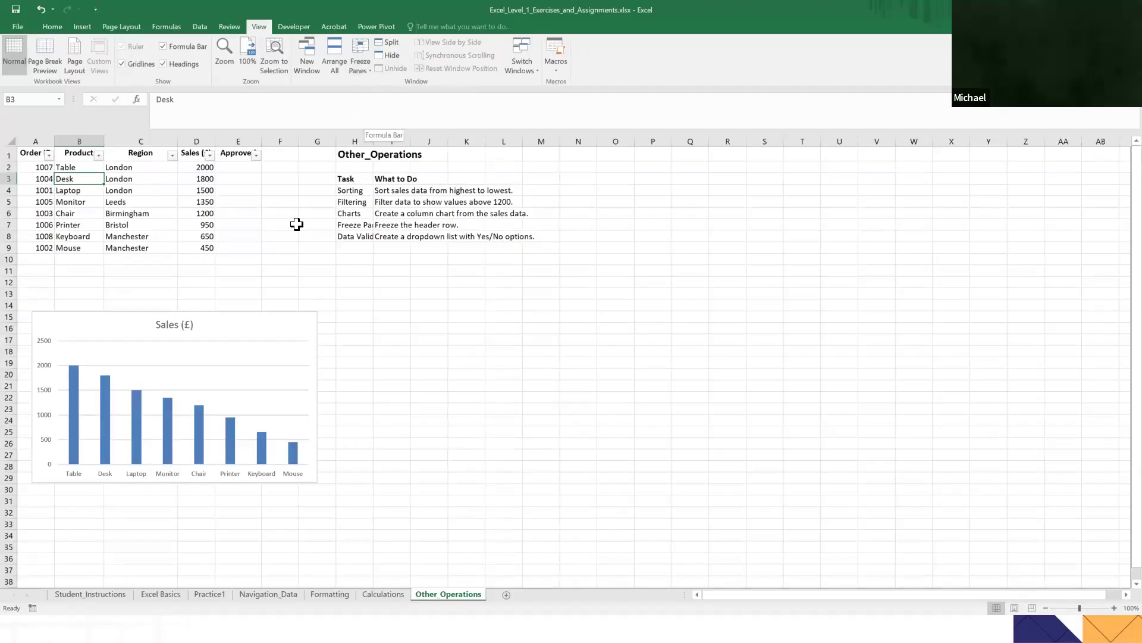
{"action": "left_click", "coordinate": [365, 66]}
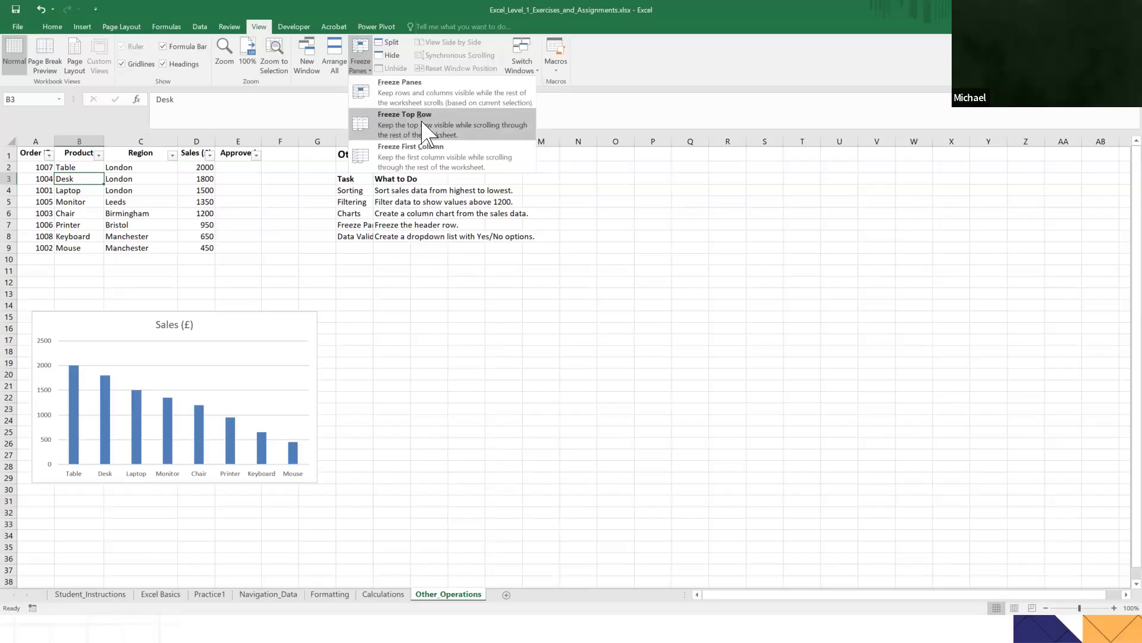
{"action": "left_click", "coordinate": [415, 126]}
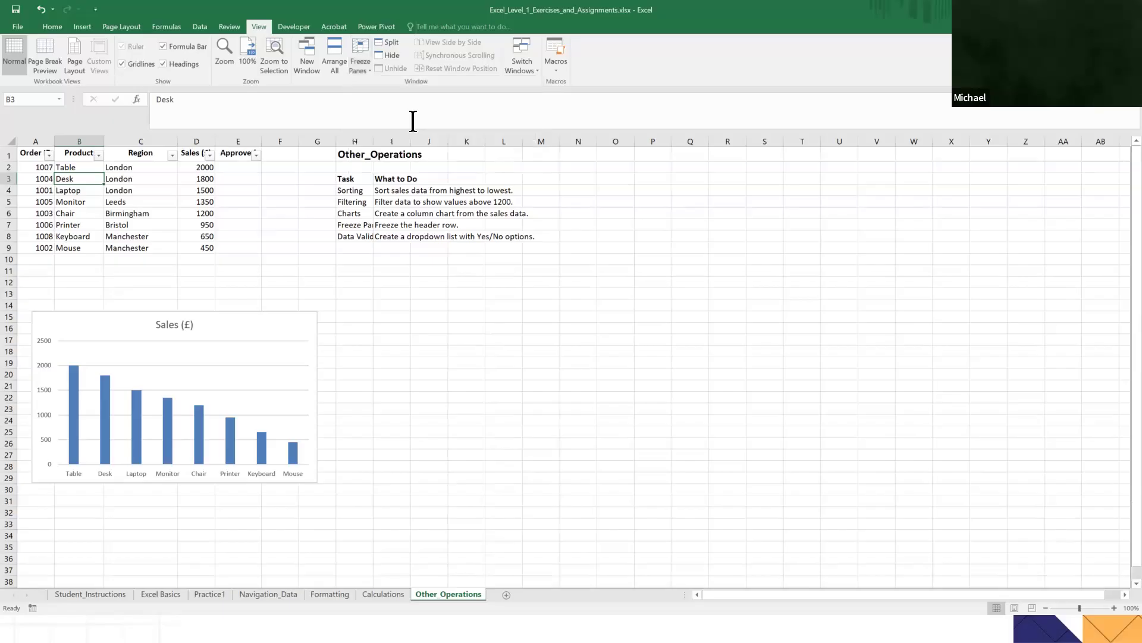
{"action": "left_click", "coordinate": [137, 185]}
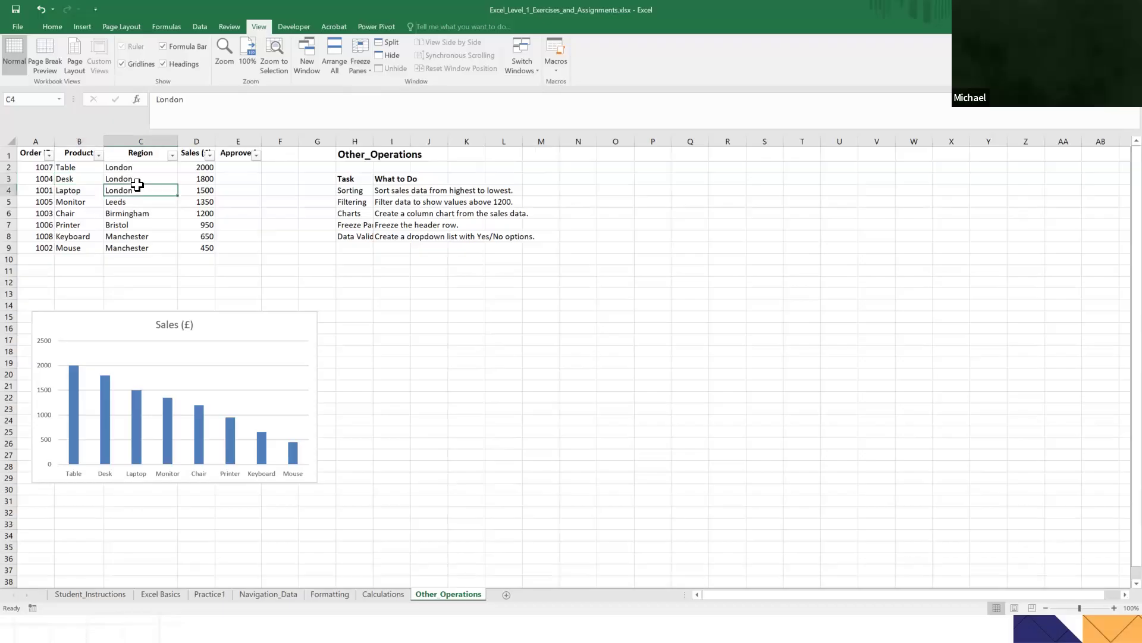
{"action": "scroll", "coordinate": [137, 186], "scroll_direction": "down", "scroll_amount": 1}
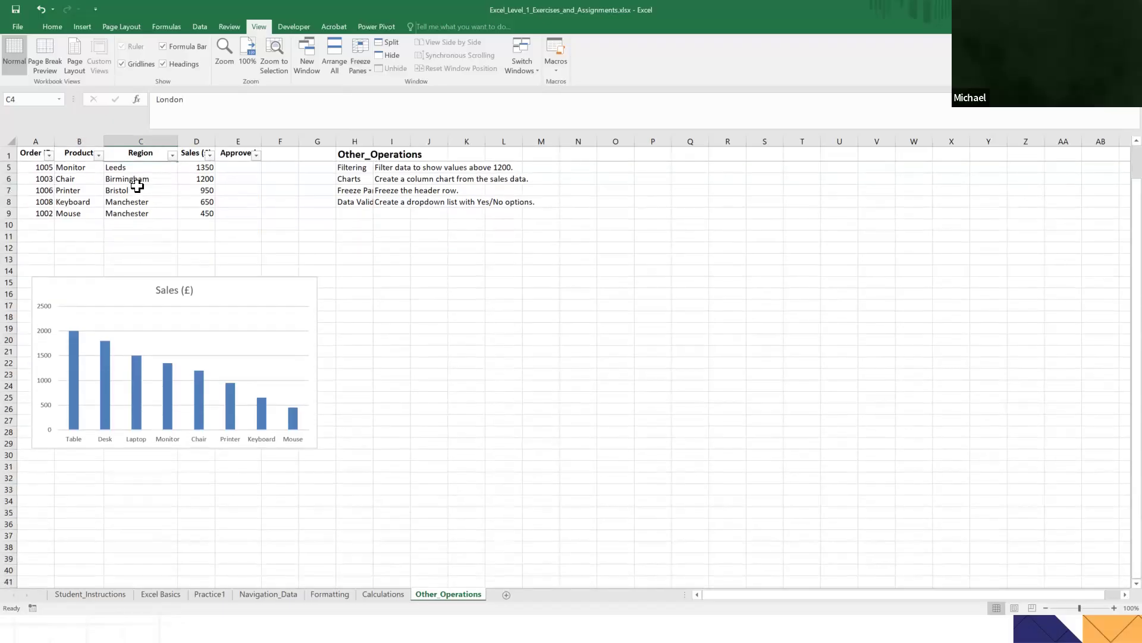
Check down to about row 50 and back that the frozen header row remains above the data and chart.
{"action": "scroll", "coordinate": [137, 186], "scroll_direction": "down", "scroll_amount": 1}
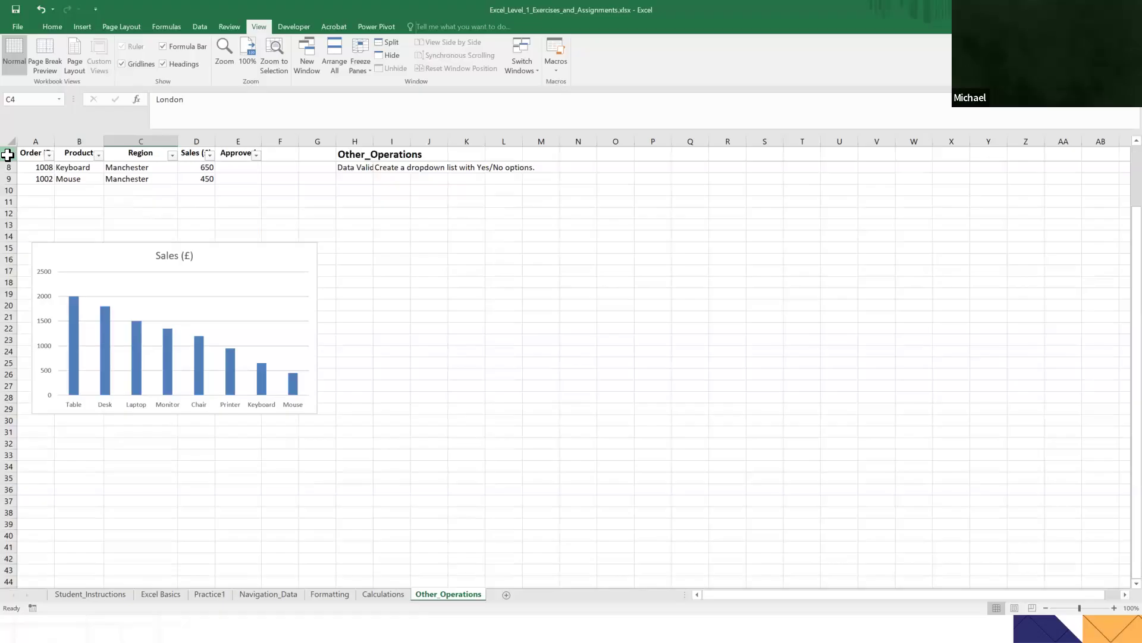
{"action": "scroll", "coordinate": [131, 183], "scroll_direction": "down", "scroll_amount": 2}
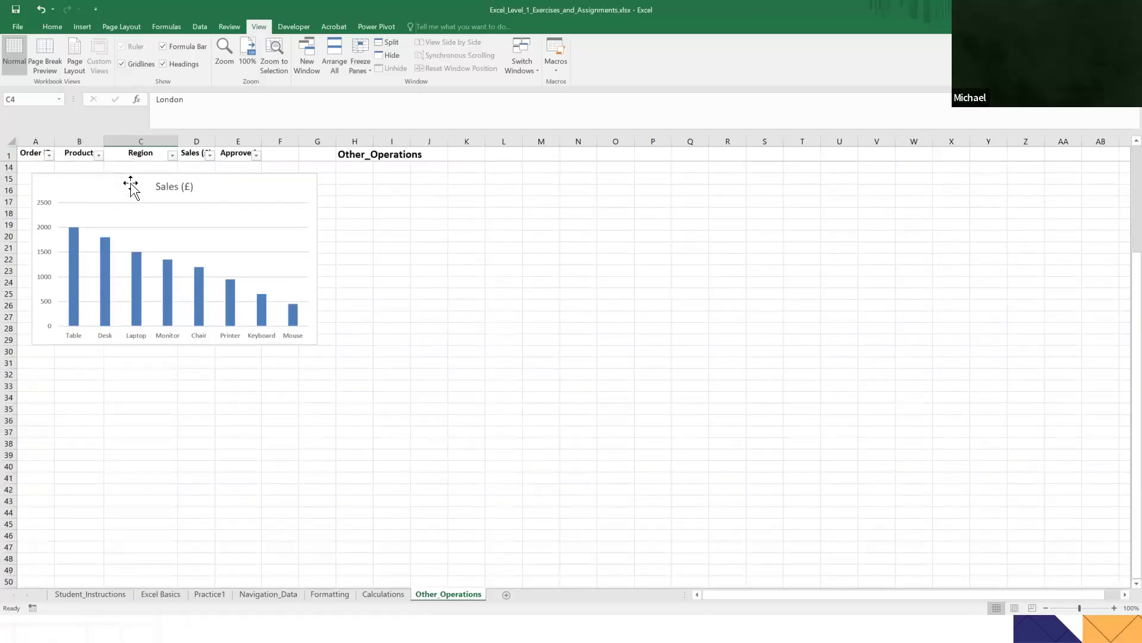
{"action": "scroll", "coordinate": [131, 183], "scroll_direction": "up", "scroll_amount": 4}
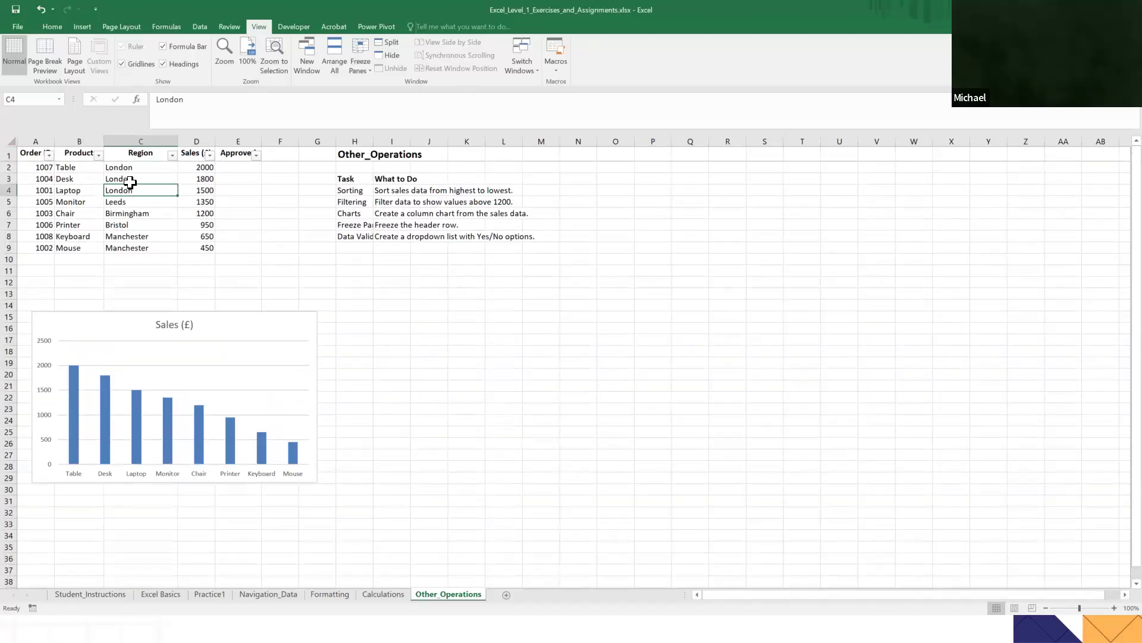
{"action": "scroll", "coordinate": [130, 185], "scroll_direction": "down", "scroll_amount": 4}
{"action": "scroll", "coordinate": [133, 185], "scroll_direction": "up", "scroll_amount": 2}
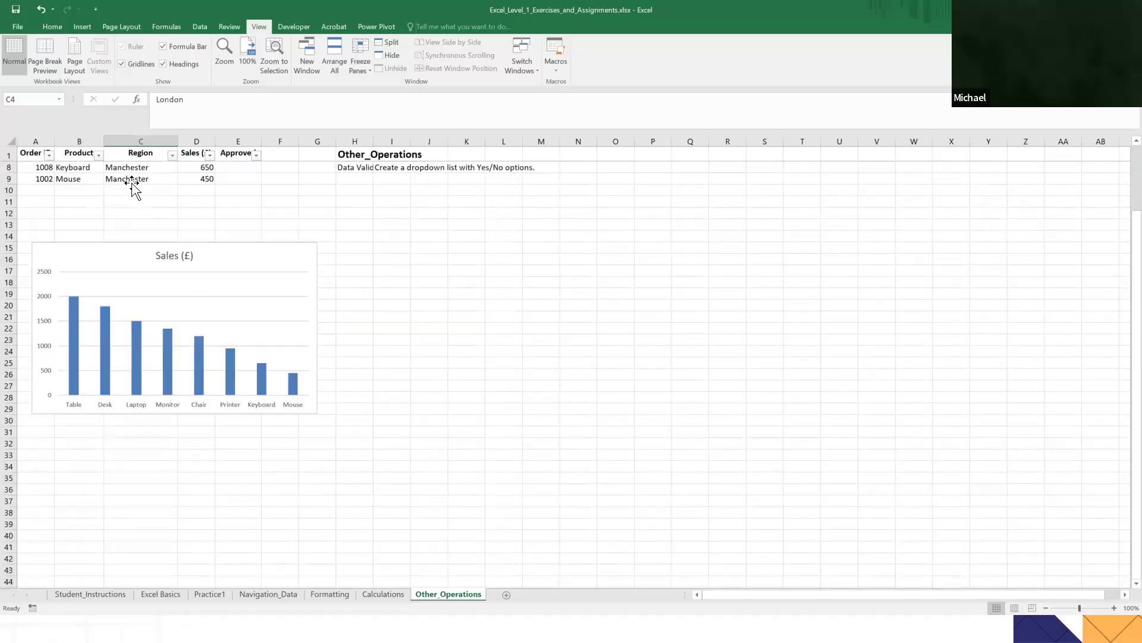
{"action": "scroll", "coordinate": [132, 186], "scroll_direction": "up", "scroll_amount": 2}
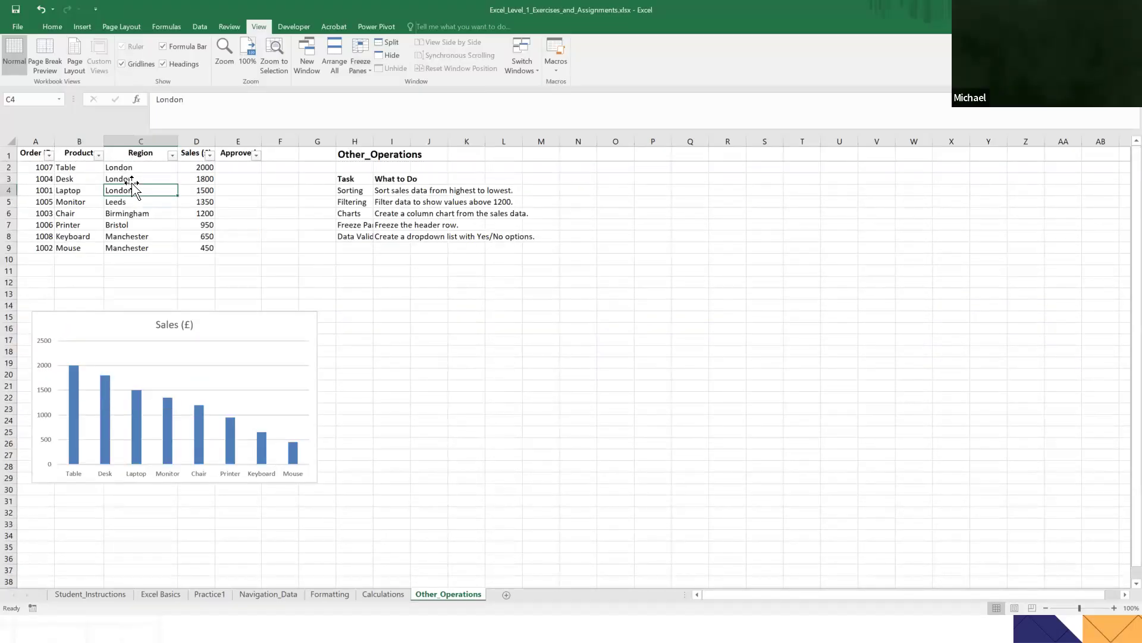
Widen column H so that the full task names in the Other_Operations task list fit.
{"action": "left_click", "coordinate": [420, 272]}
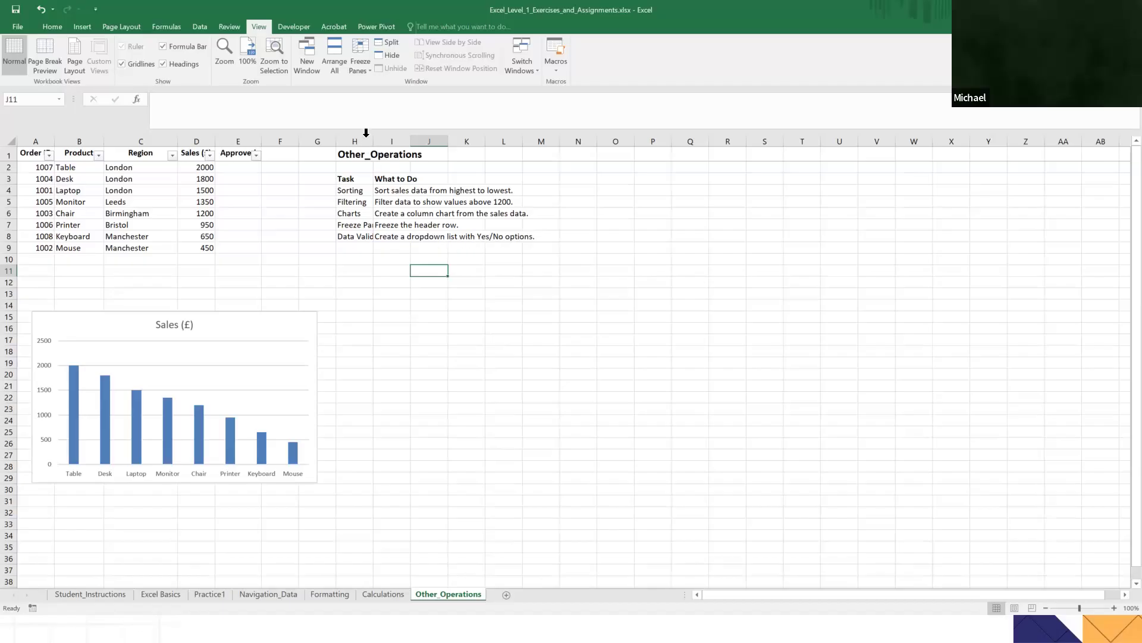
{"action": "left_click_drag", "start_coordinate": [374, 144], "coordinate": [444, 119]}
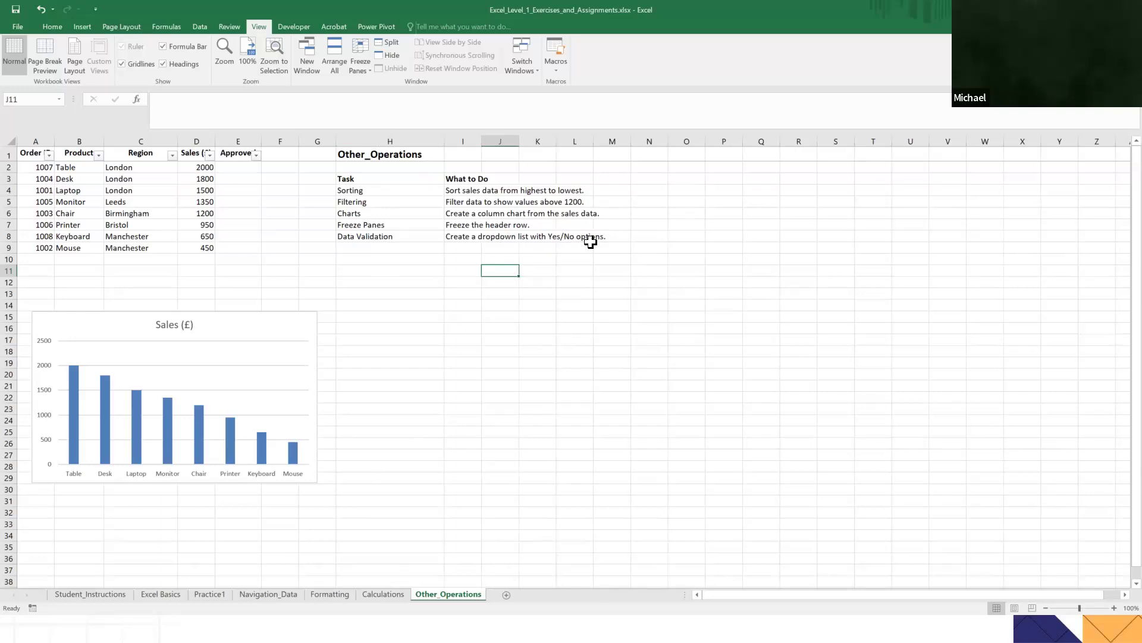
{"action": "left_click", "coordinate": [524, 270]}
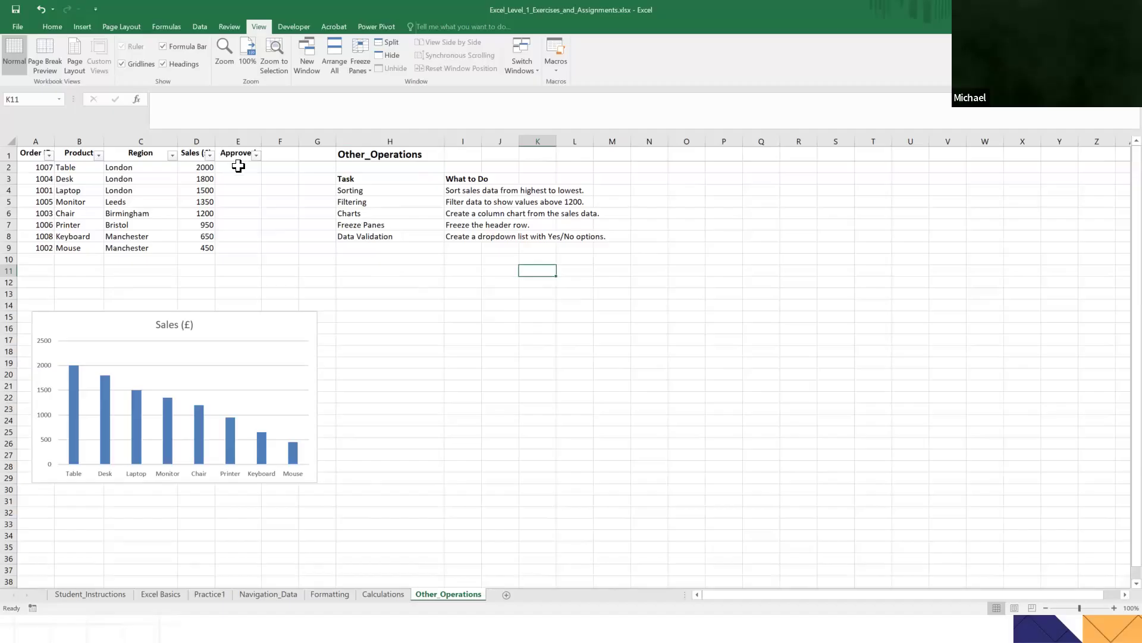
Apply list data validation with the source "YES, NO" and an in-cell dropdown to the Approve column cells E2:E9.
{"action": "left_click_drag", "start_coordinate": [237, 166], "coordinate": [238, 246]}
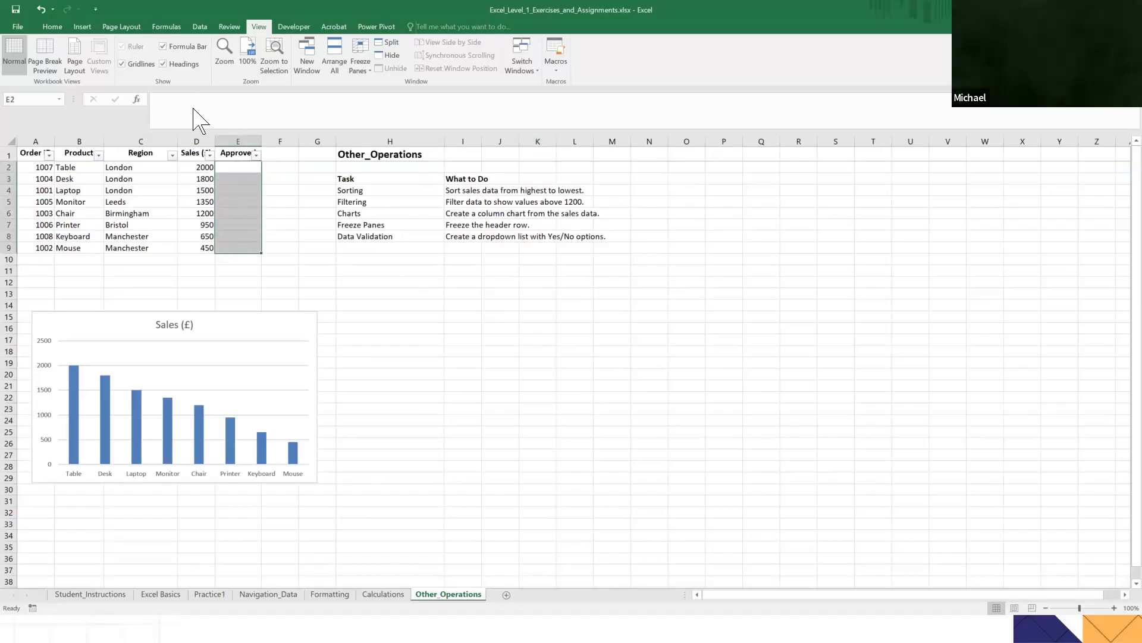
{"action": "left_click", "coordinate": [52, 27]}
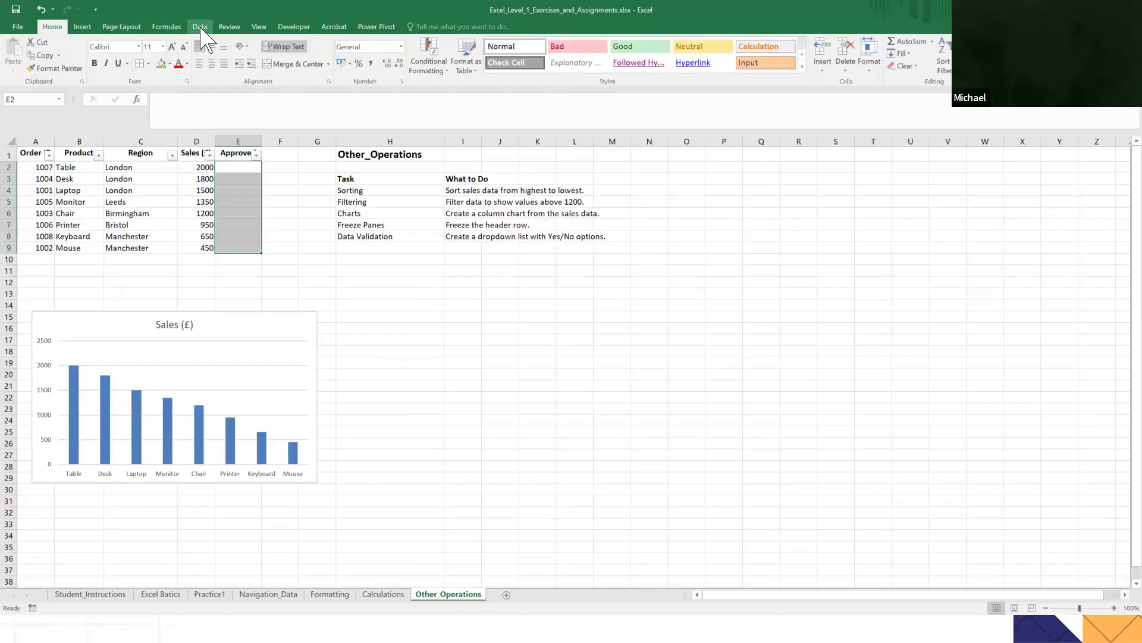
{"action": "left_click", "coordinate": [200, 27]}
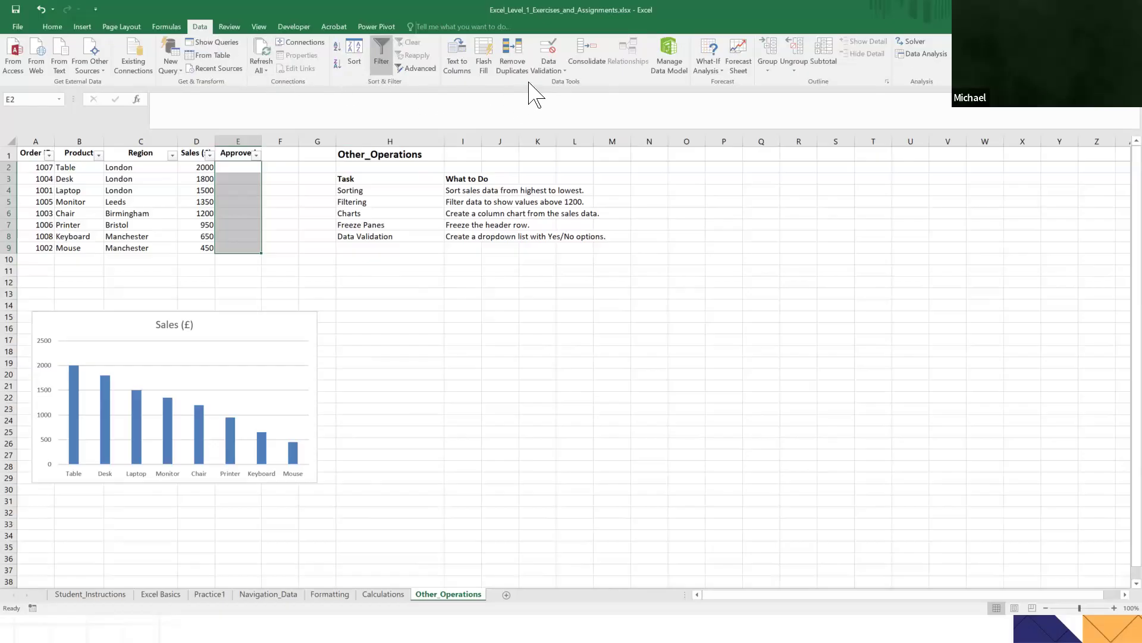
{"action": "left_click", "coordinate": [564, 69]}
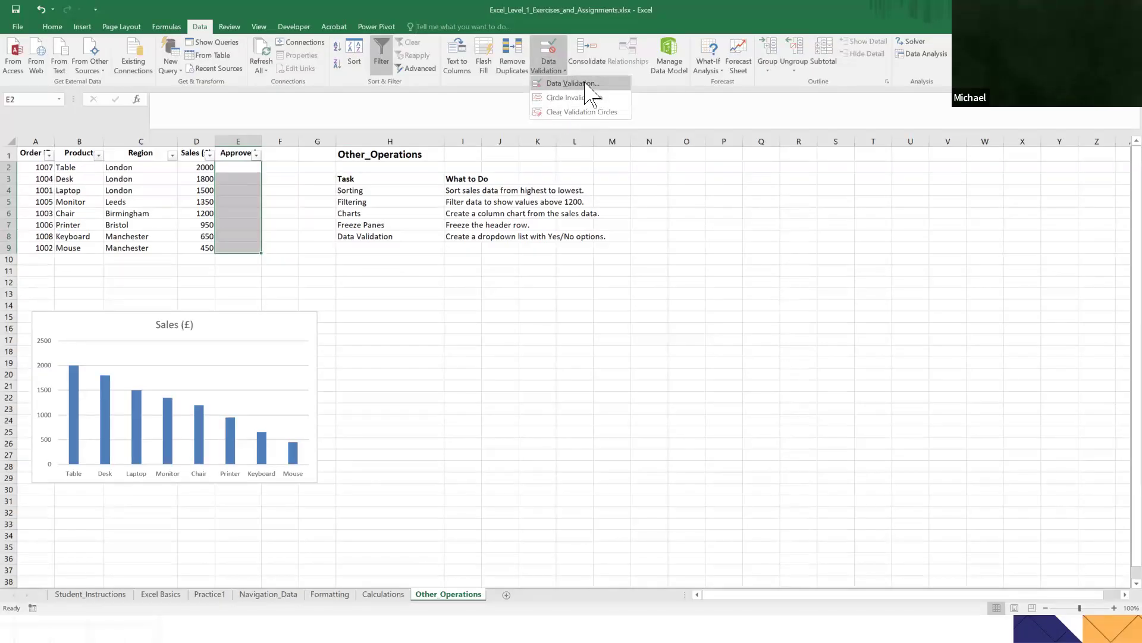
{"action": "left_click", "coordinate": [571, 83]}
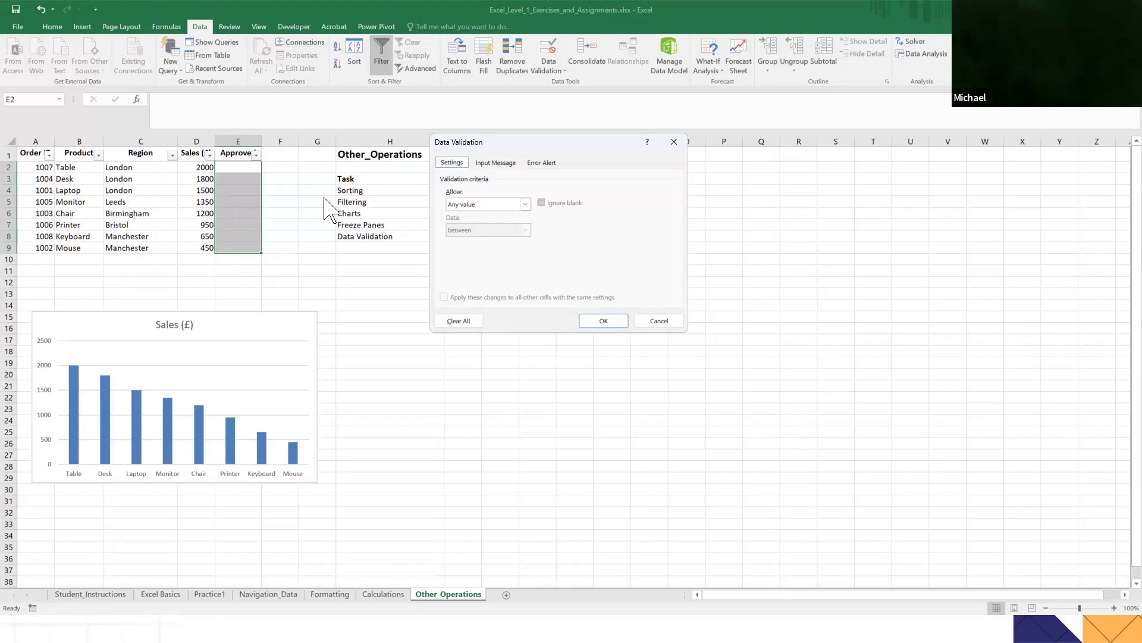
{"action": "left_click", "coordinate": [525, 204]}
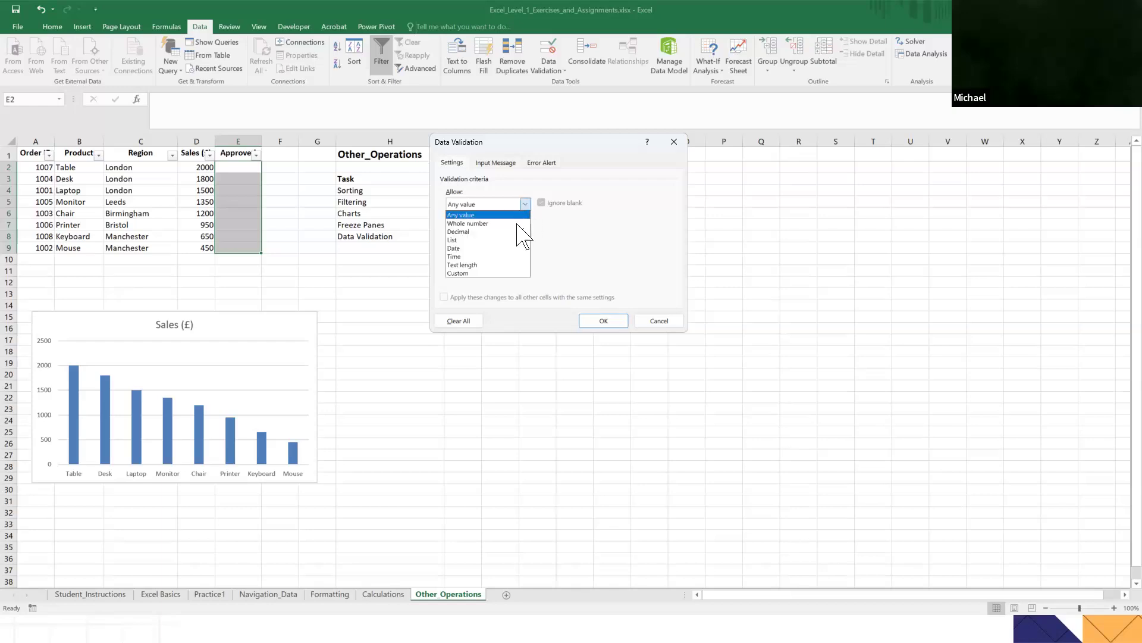
{"action": "left_click", "coordinate": [491, 241]}
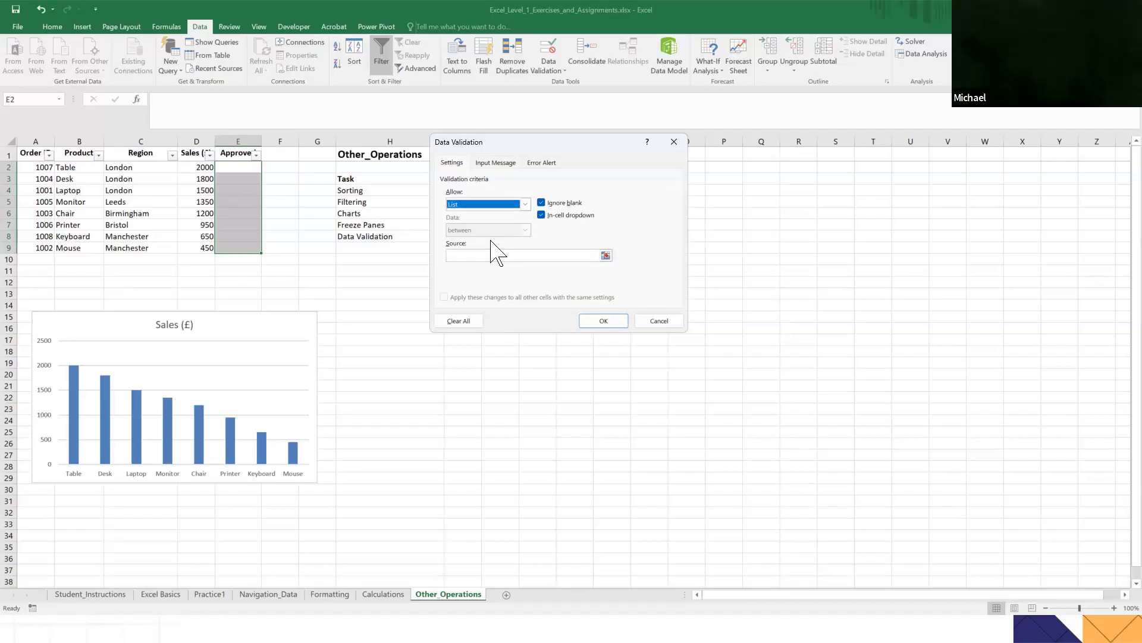
{"action": "left_click", "coordinate": [473, 253]}
{"action": "left_click", "coordinate": [462, 255]}
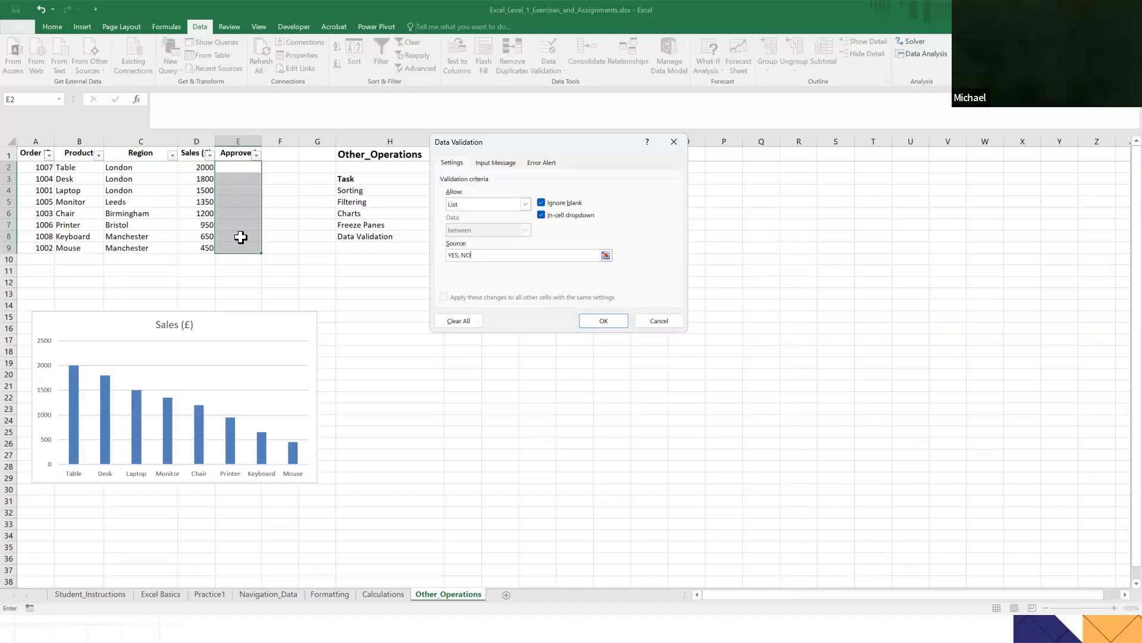
{"action": "left_click", "coordinate": [604, 322]}
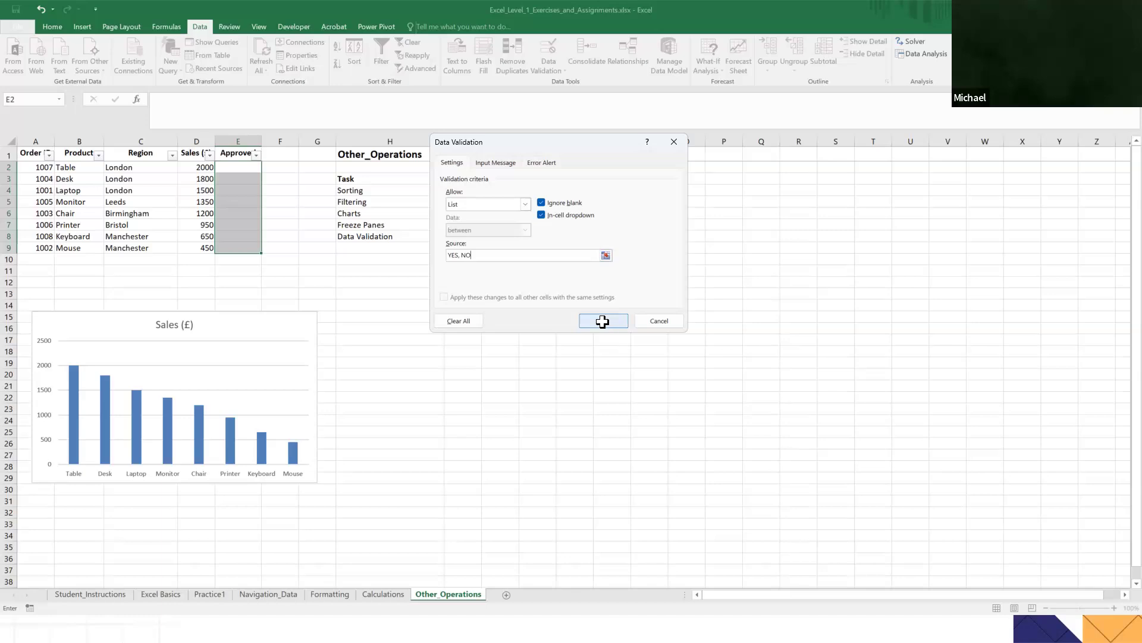
Choose YES for the Table order in E2 and NO for the Desk order in E3 from the validation list.
{"action": "left_click", "coordinate": [245, 171]}
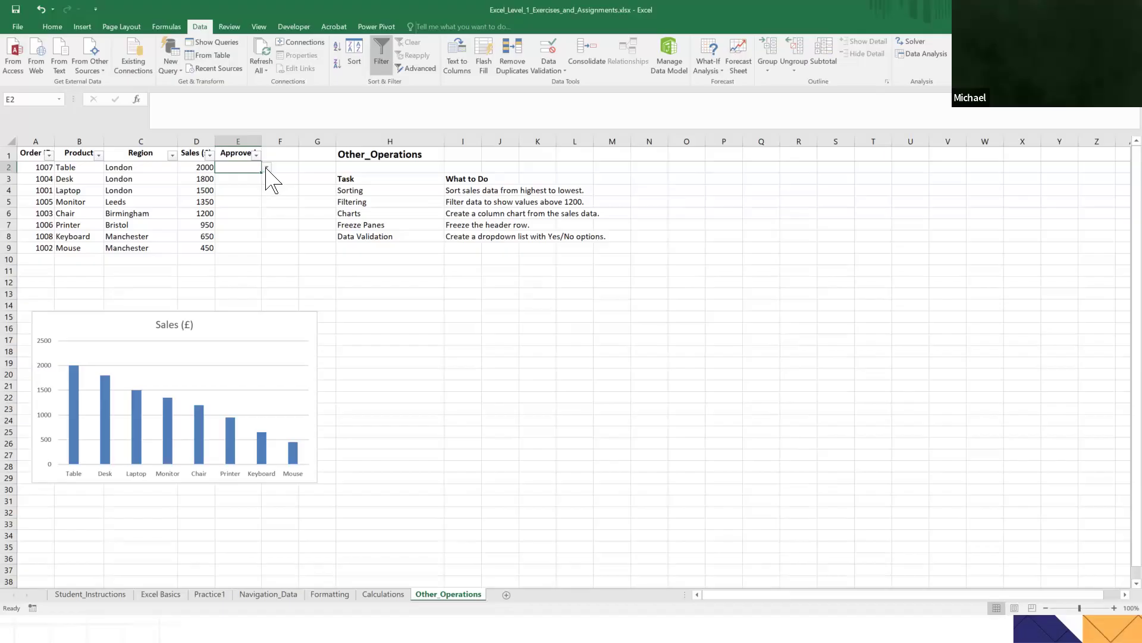
{"action": "left_click", "coordinate": [266, 167]}
{"action": "left_click", "coordinate": [229, 176]}
{"action": "key", "text": "Return"}
{"action": "left_click", "coordinate": [266, 179]}
{"action": "left_click", "coordinate": [235, 196]}
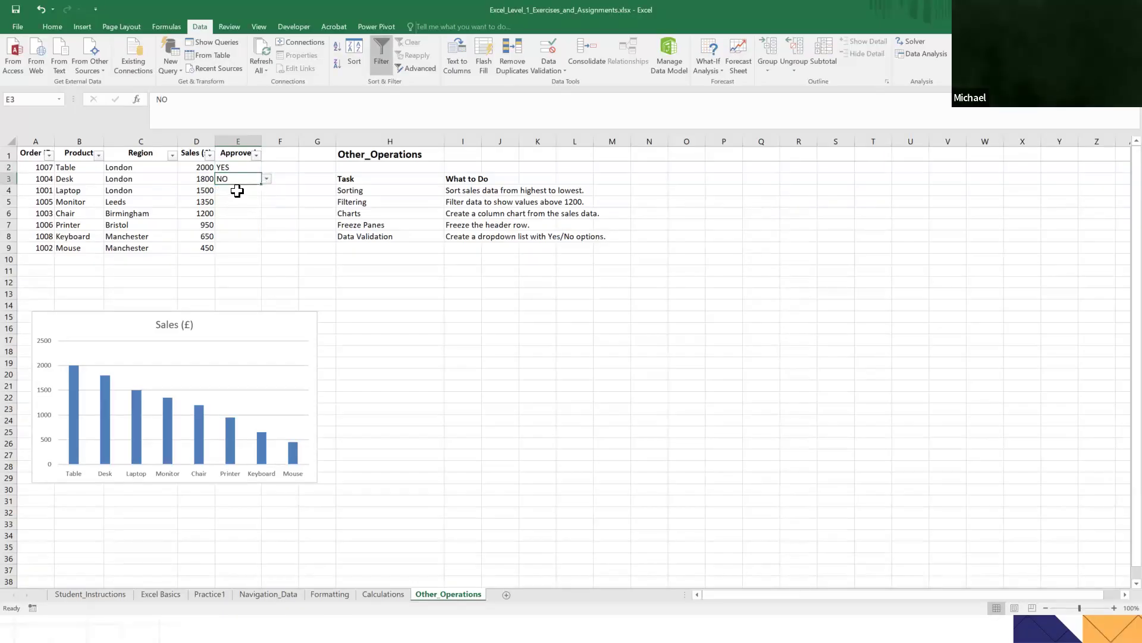
{"action": "key", "text": "Return"}
Choose YES in E4, NO in E5 and YES in E6, and open the list of choices in E7.
{"action": "left_click", "coordinate": [268, 190]}
{"action": "left_click", "coordinate": [238, 199]}
{"action": "left_click", "coordinate": [238, 201]}
{"action": "left_click", "coordinate": [267, 201]}
{"action": "left_click", "coordinate": [237, 219]}
{"action": "left_click", "coordinate": [238, 213]}
{"action": "left_click", "coordinate": [267, 213]}
{"action": "left_click", "coordinate": [241, 224]}
{"action": "left_click", "coordinate": [260, 226]}
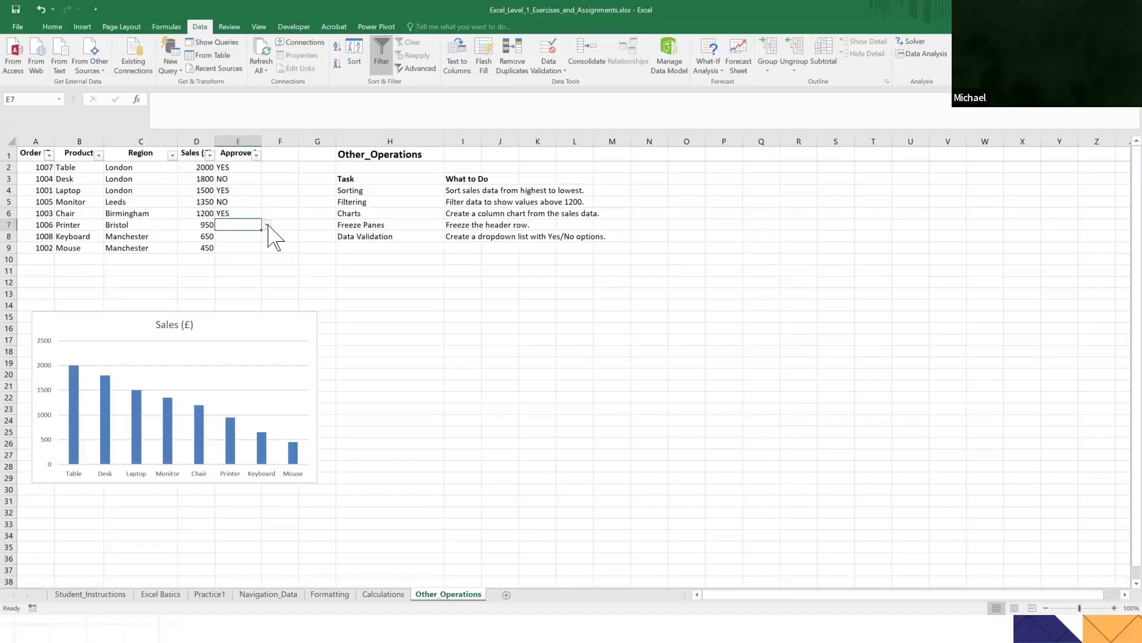
{"action": "left_click", "coordinate": [268, 225]}
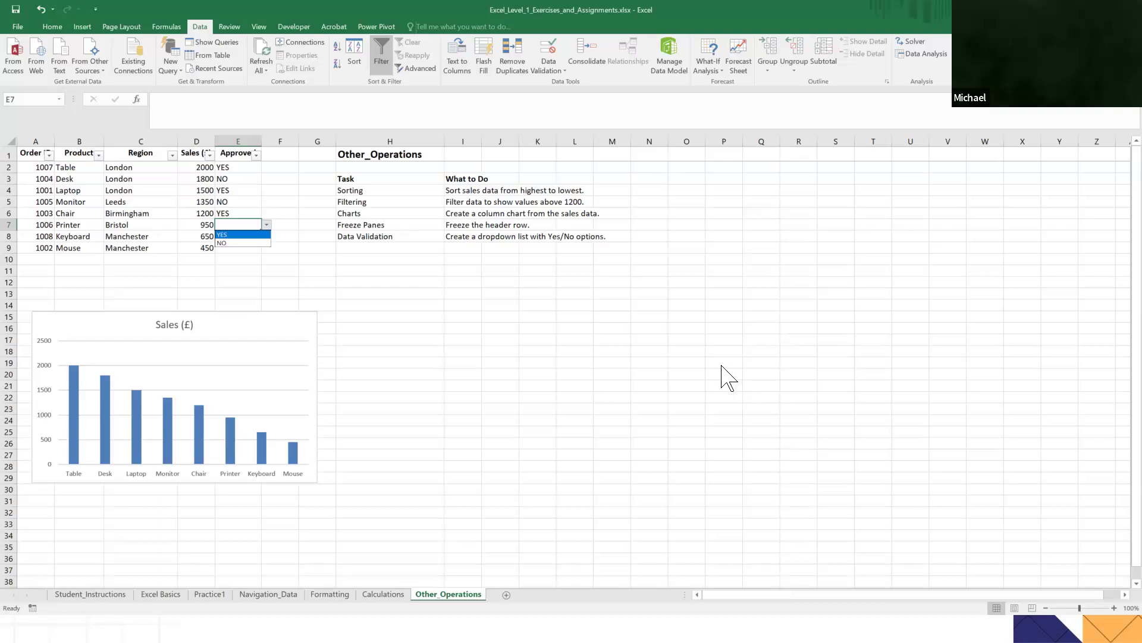